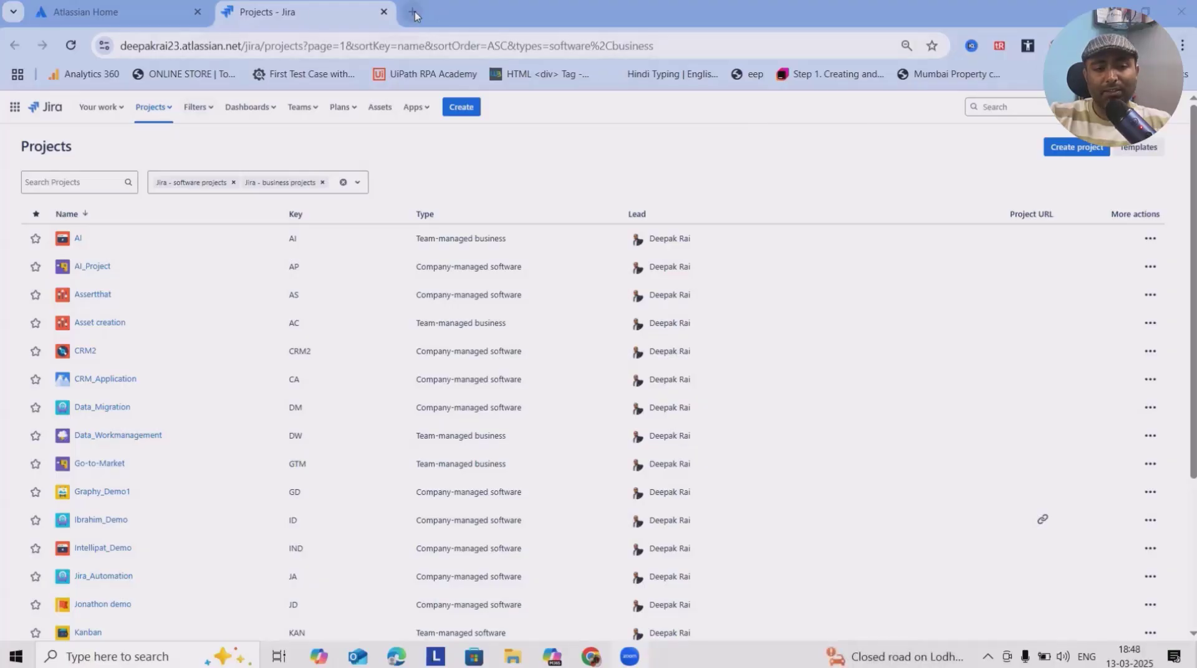
pyautogui.click(414, 12)
pyautogui.write('id')
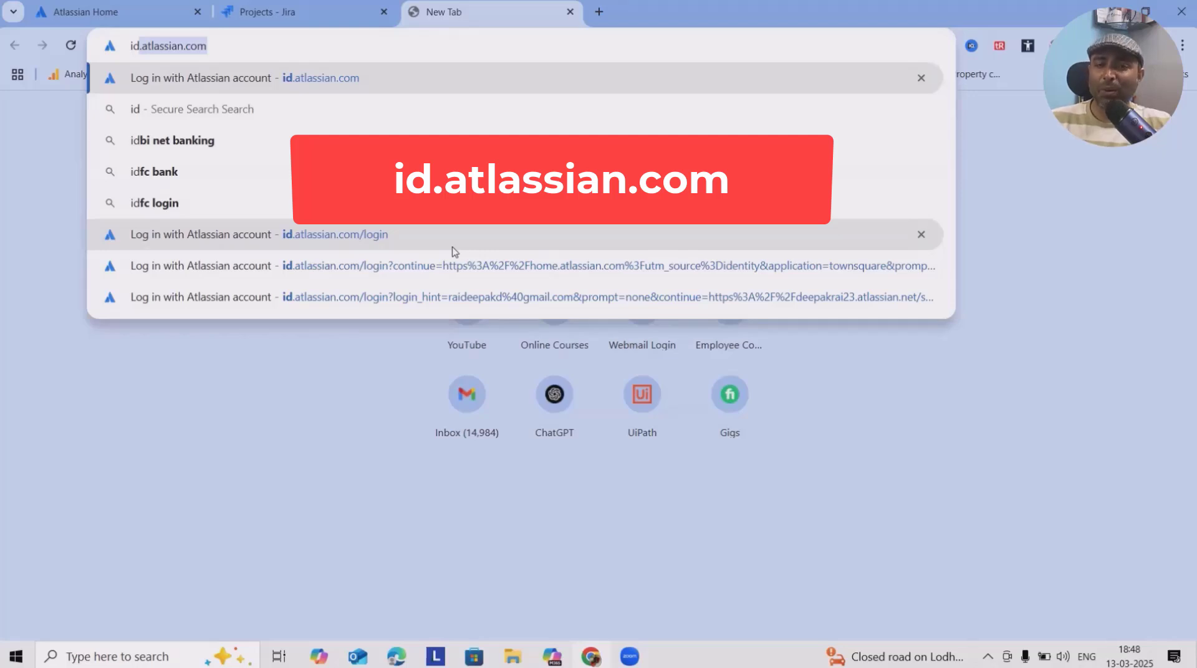
pyautogui.click(16, 145)
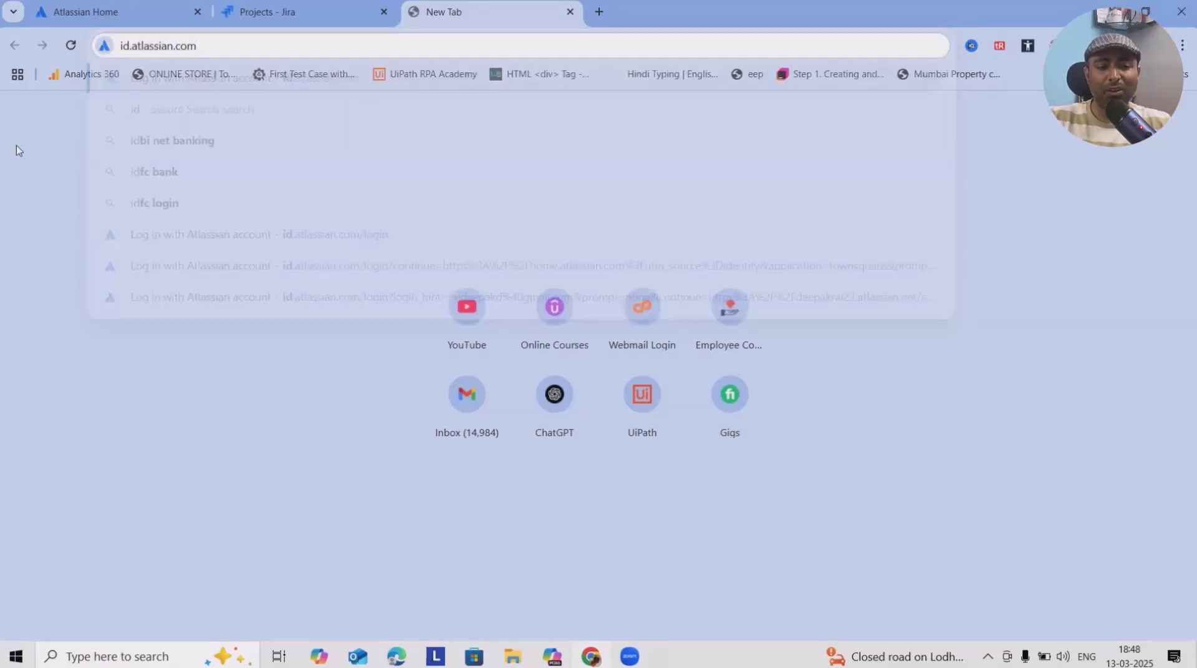
pyautogui.click(274, 11)
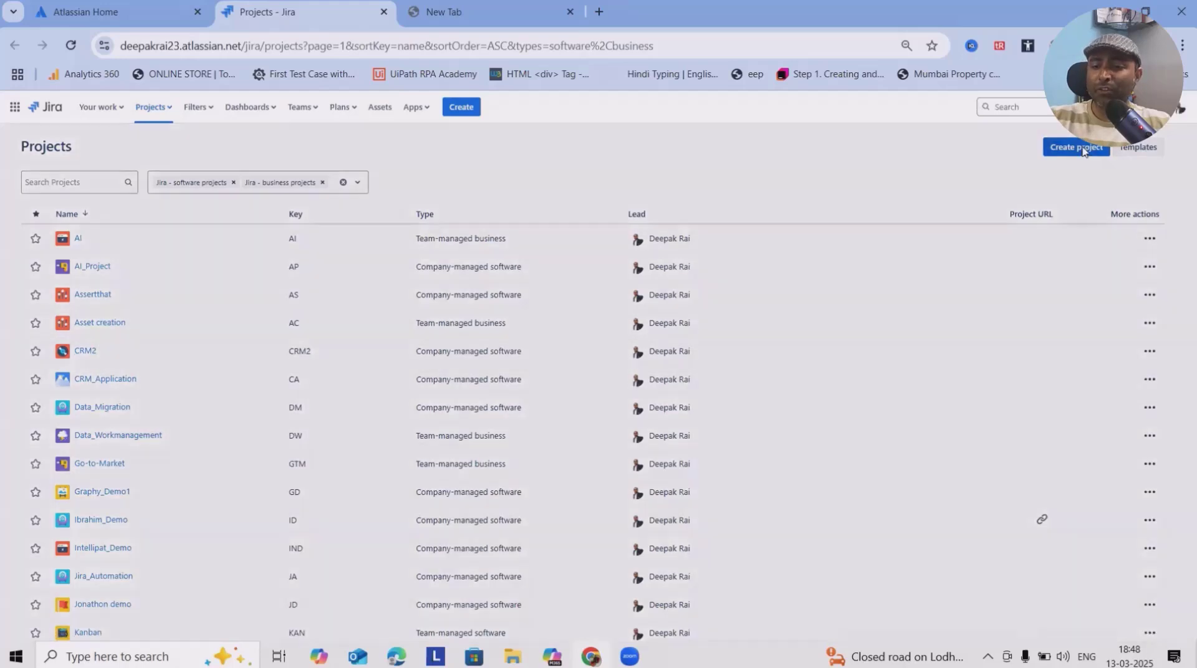
# Start creating a project and review the Software development, Bundles and Service management template categories.
pyautogui.click(1084, 153)
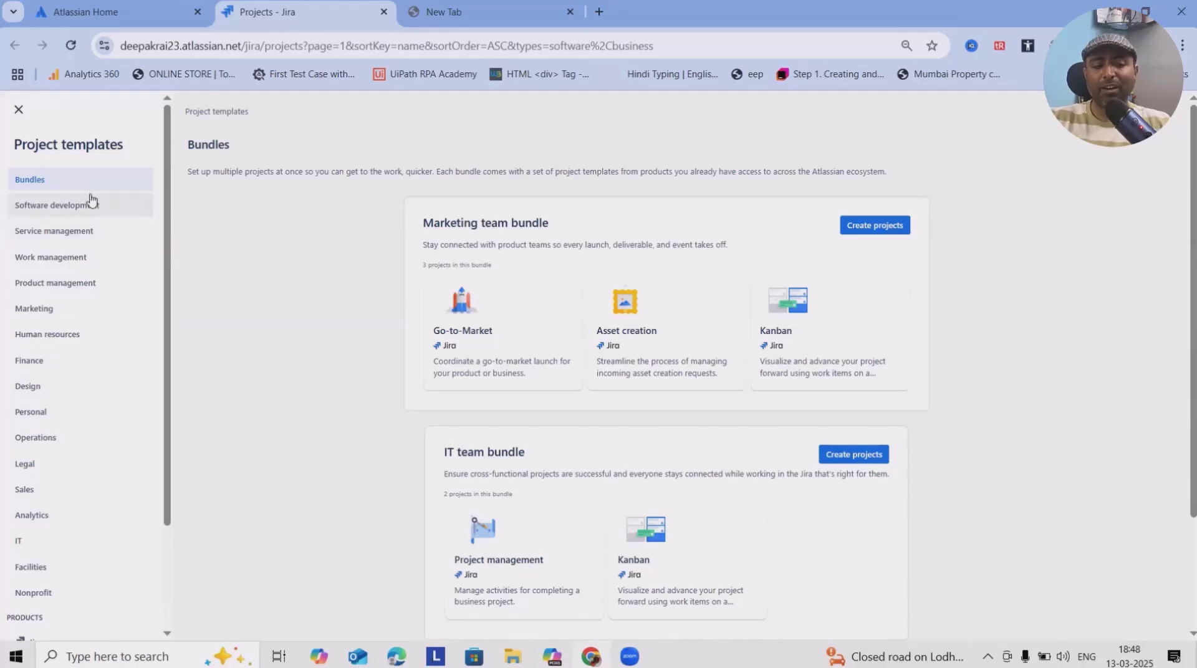
pyautogui.click(91, 203)
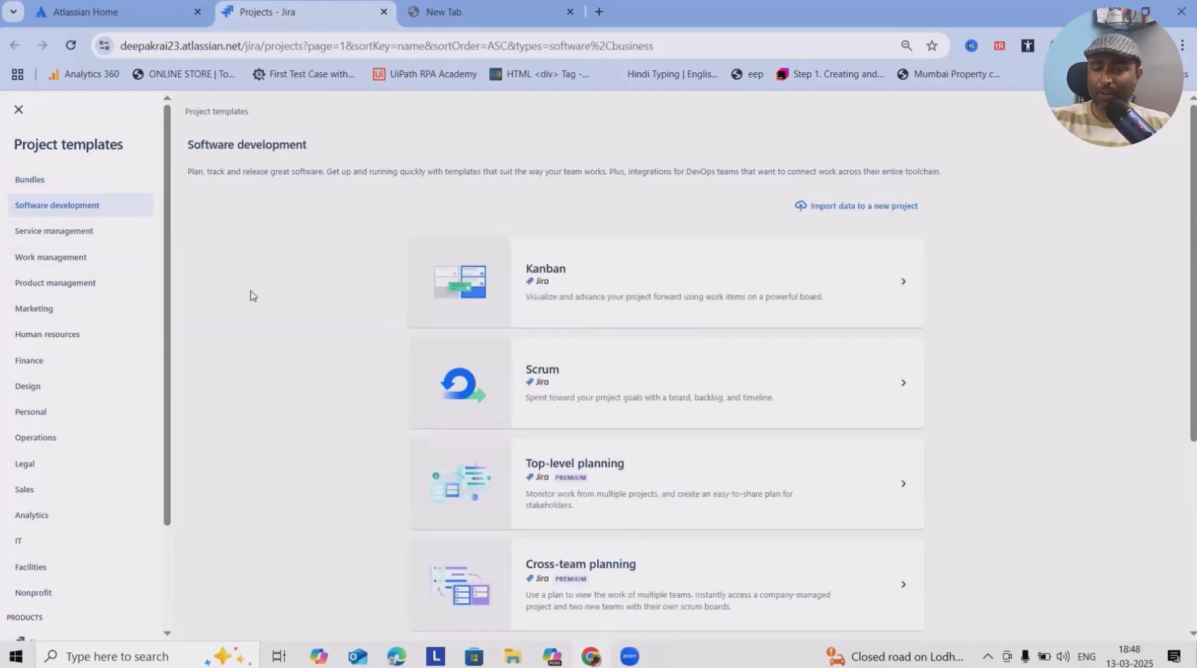
pyautogui.click(68, 186)
pyautogui.scroll(-2, 533, 502)
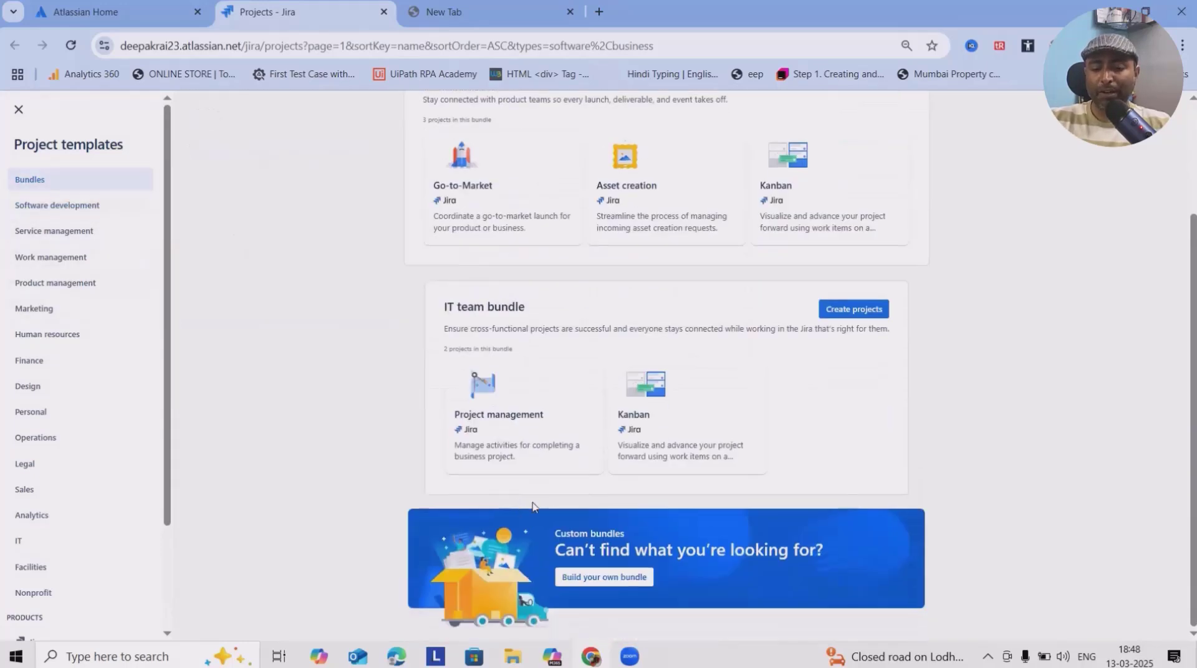
pyautogui.scroll(3, 540, 484)
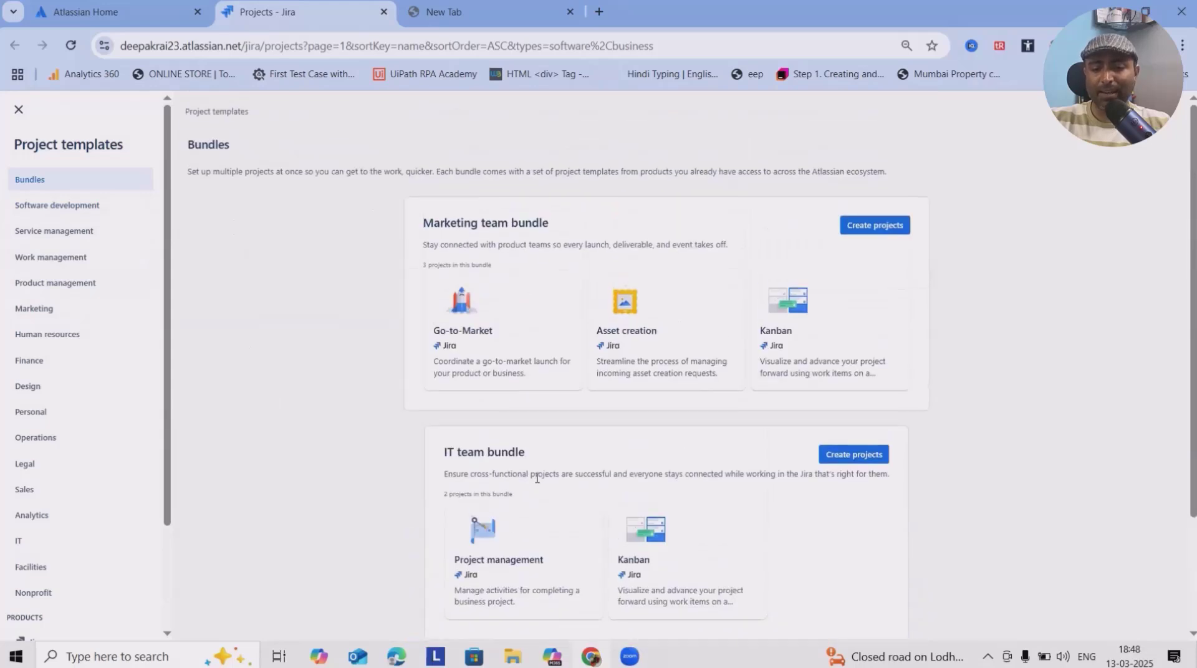
pyautogui.click(68, 232)
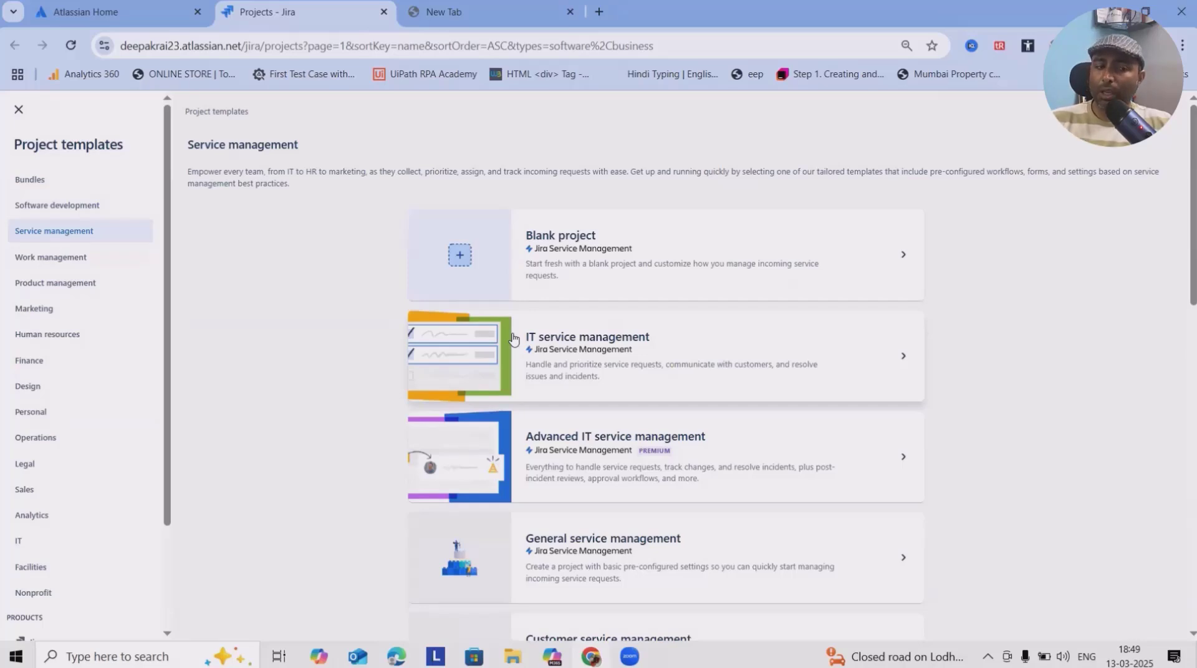
# Choose the Scrum template from the Software development category for the new project.
pyautogui.click(36, 212)
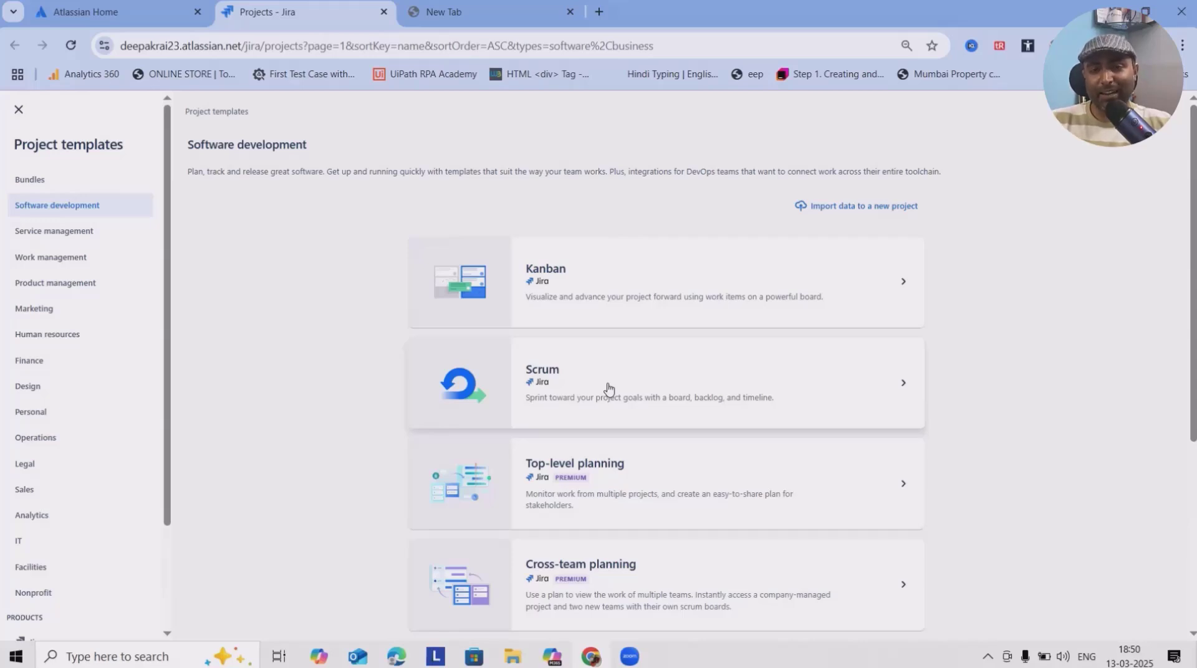
pyautogui.click(586, 390)
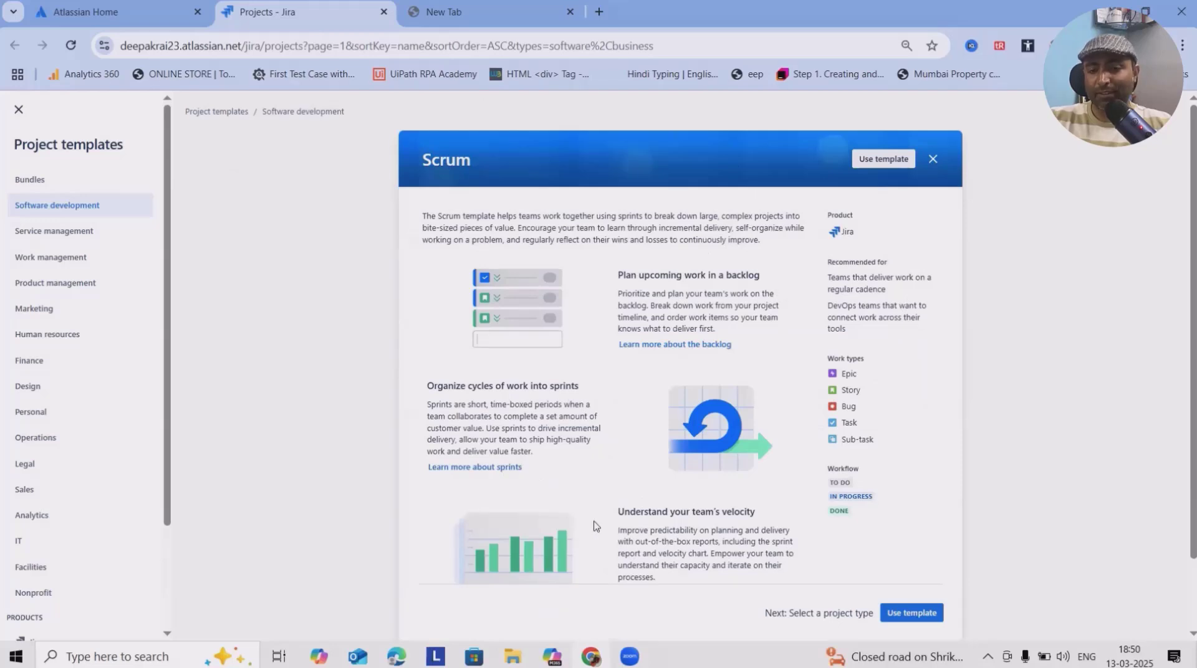
pyautogui.scroll(-2, 826, 508)
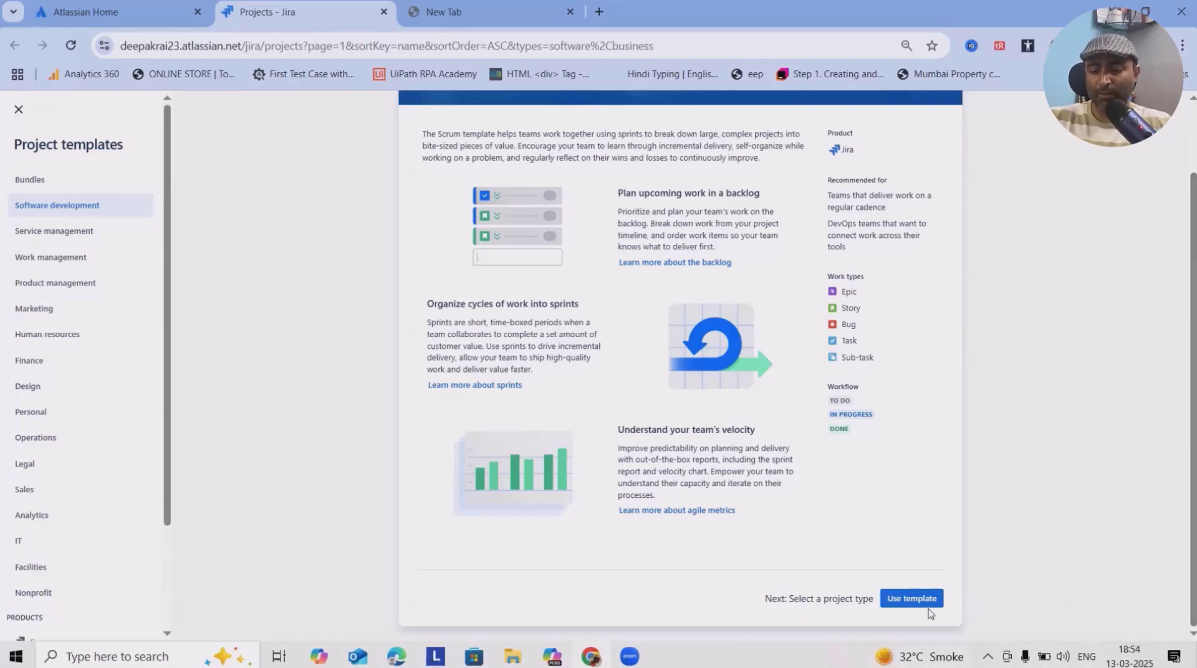
pyautogui.click(912, 598)
# Compare the team-managed and company-managed project types and select company-managed.
pyautogui.scroll(-3, 484, 420)
pyautogui.scroll(2, 484, 428)
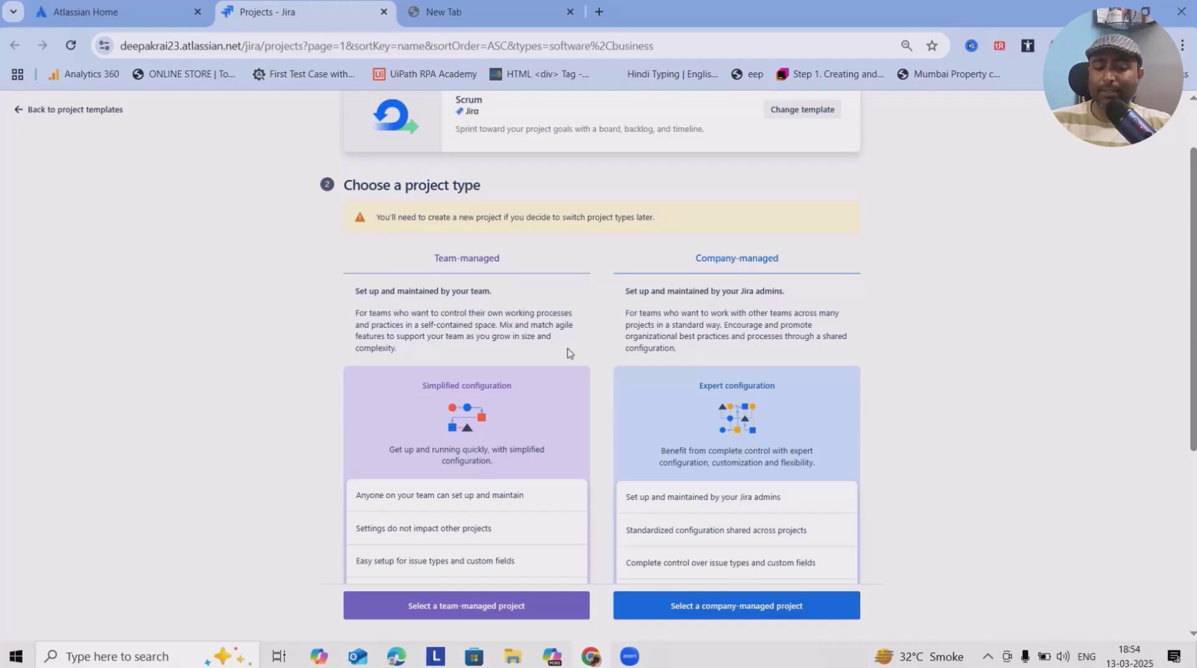
pyautogui.scroll(-2, 499, 320)
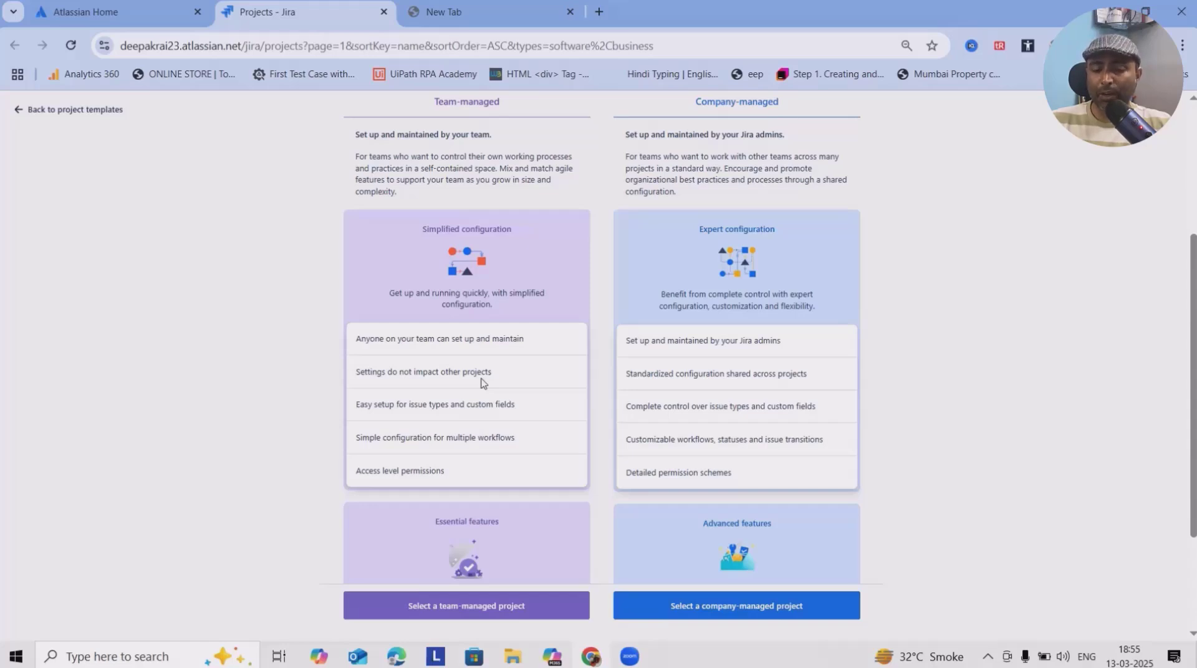
pyautogui.scroll(-3, 481, 383)
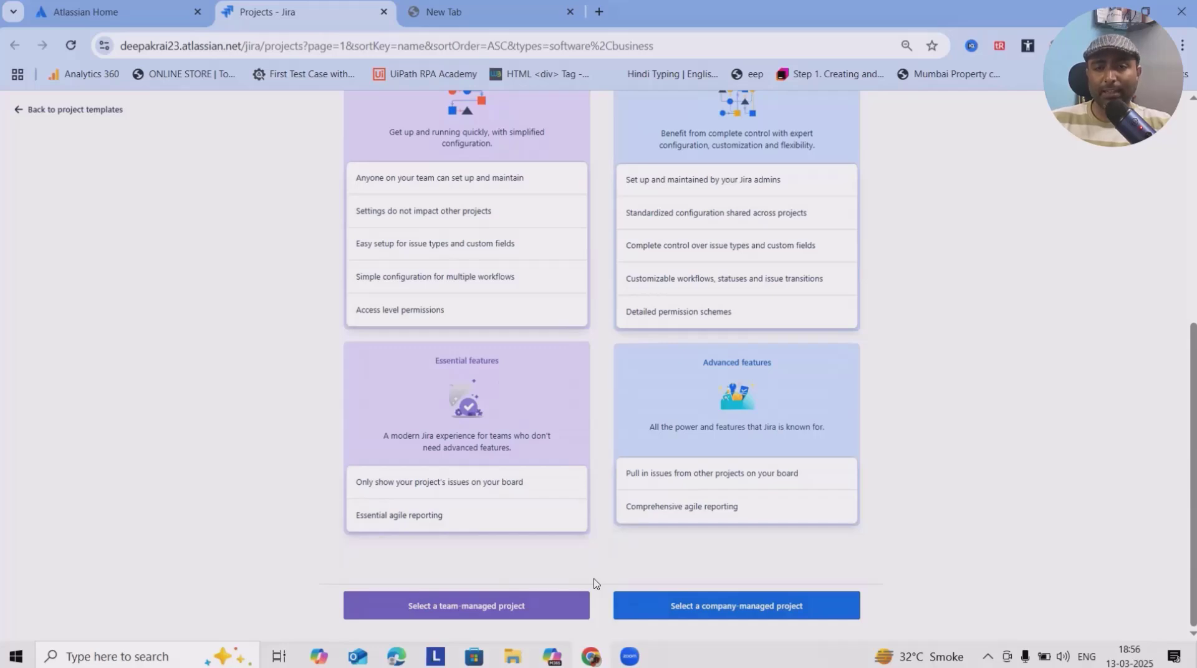
pyautogui.click(741, 611)
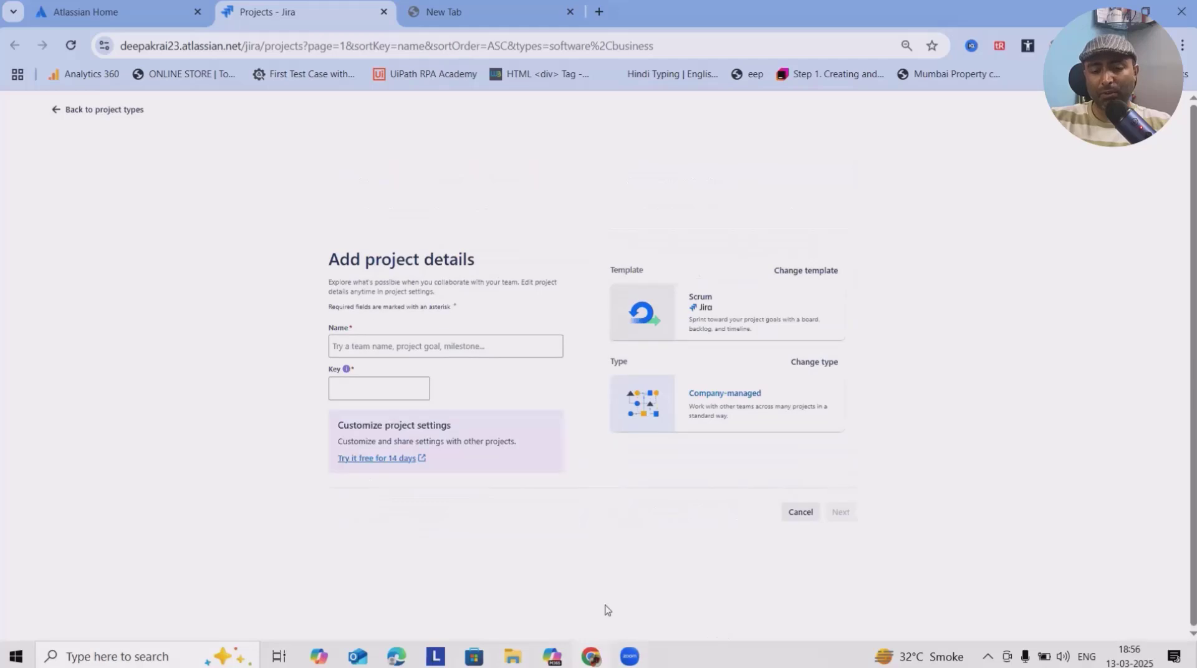
# Name the project 2025 with the key MJ2025 and create it.
pyautogui.click(430, 353)
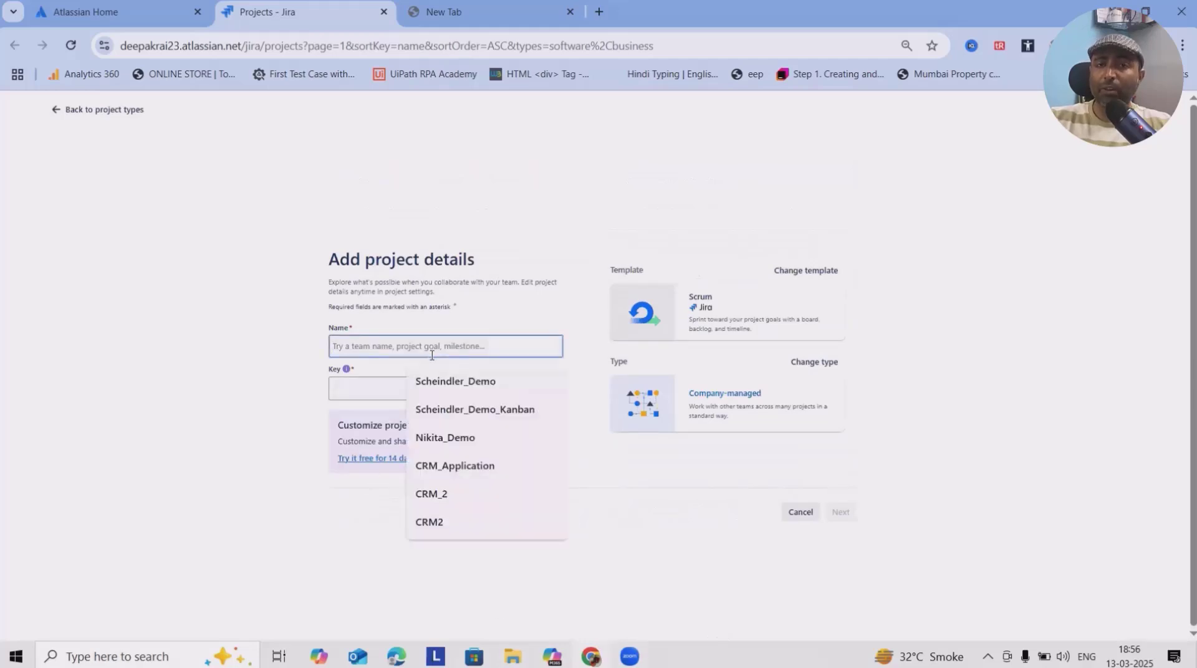
pyautogui.write('2025')
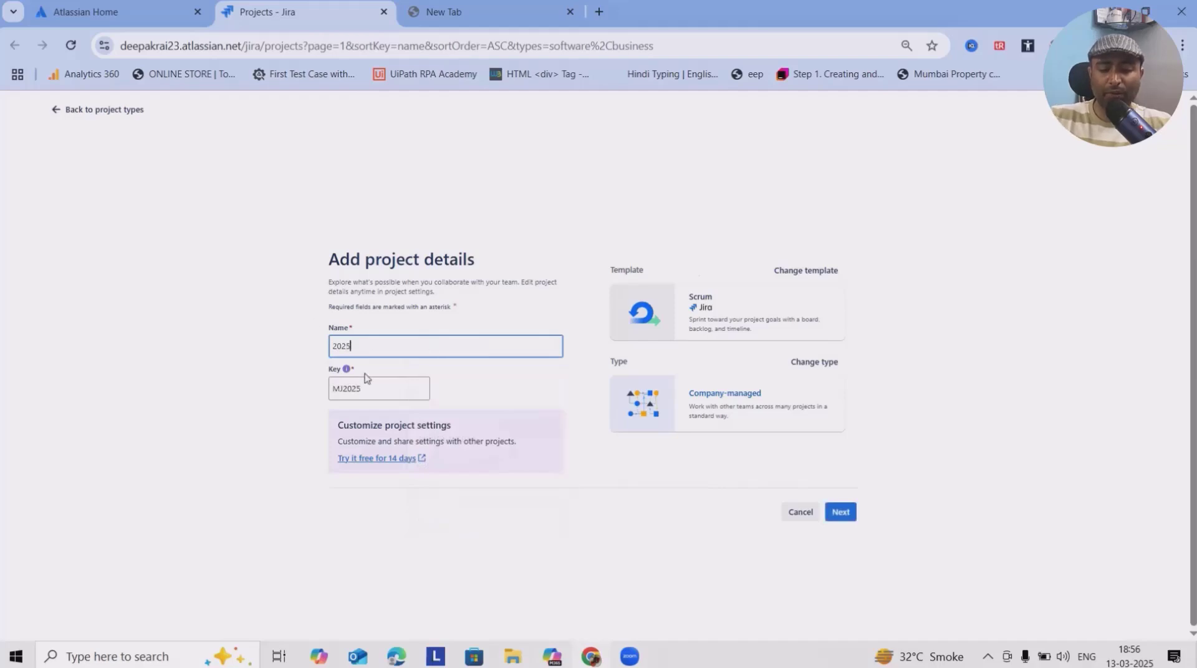
pyautogui.click(244, 336)
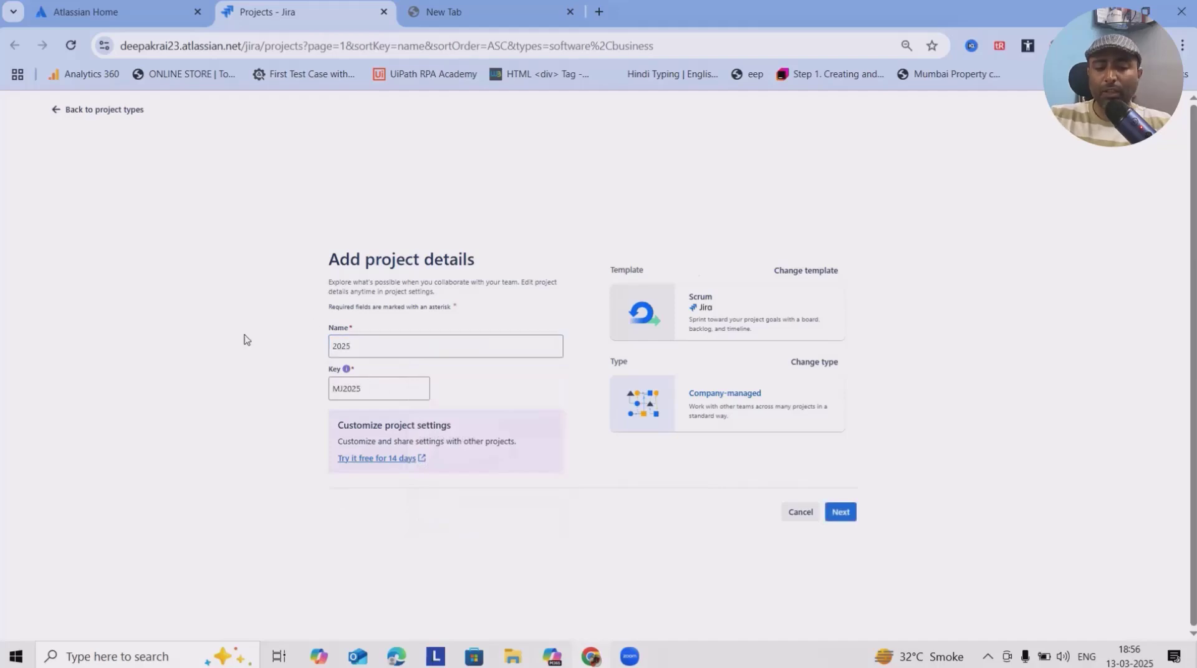
pyautogui.doubleClick(382, 389)
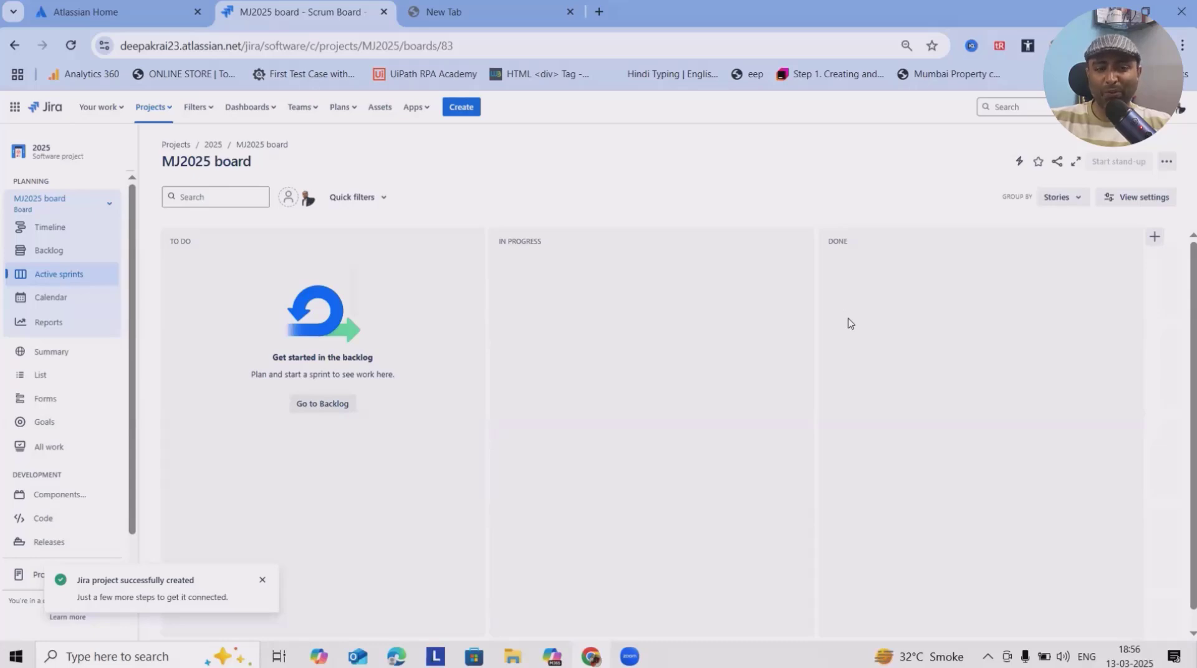
# Review the recent projects, starred filters, starred dashboards and team options available on the site.
pyautogui.click(163, 111)
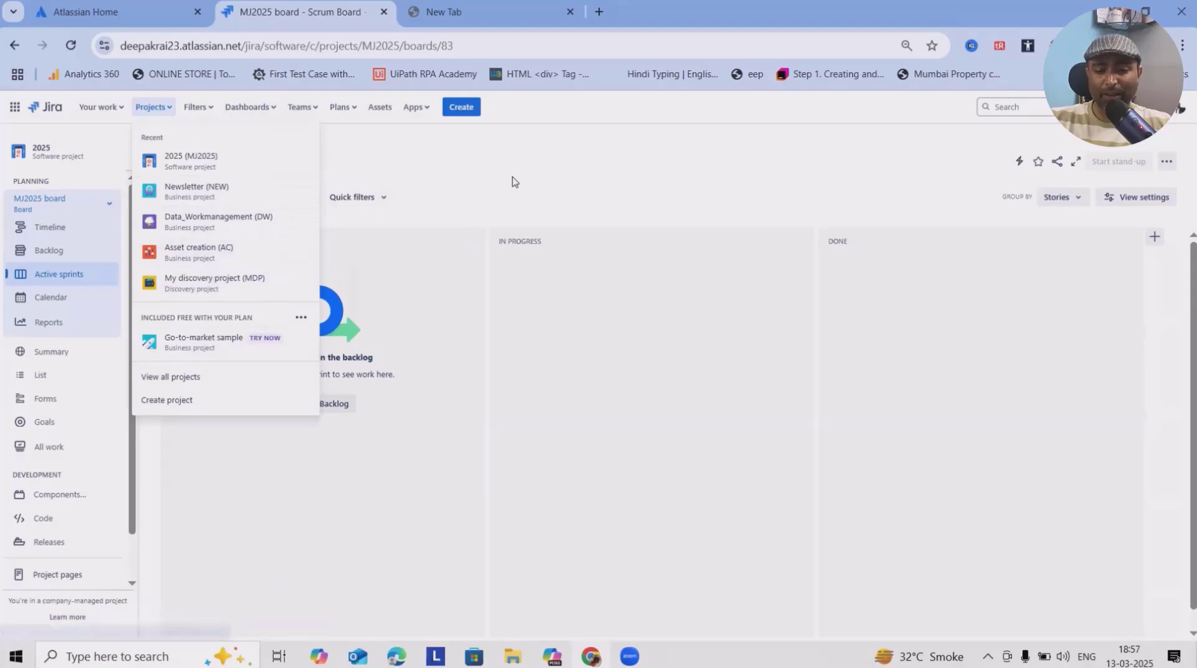
pyautogui.click(198, 106)
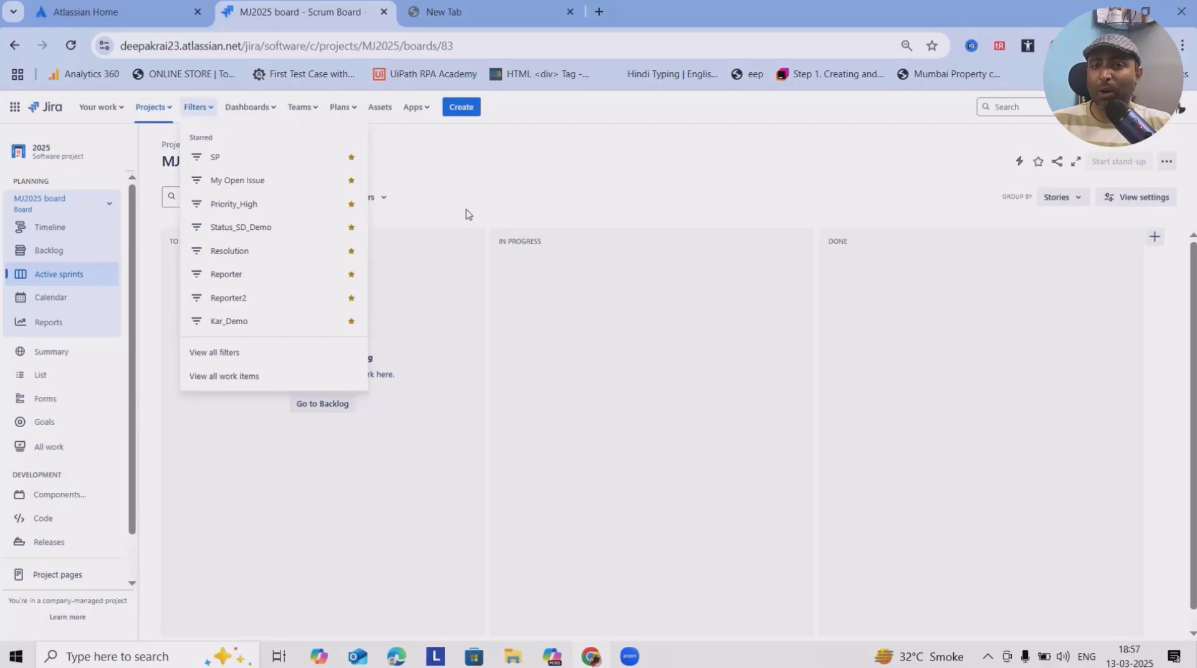
pyautogui.click(250, 107)
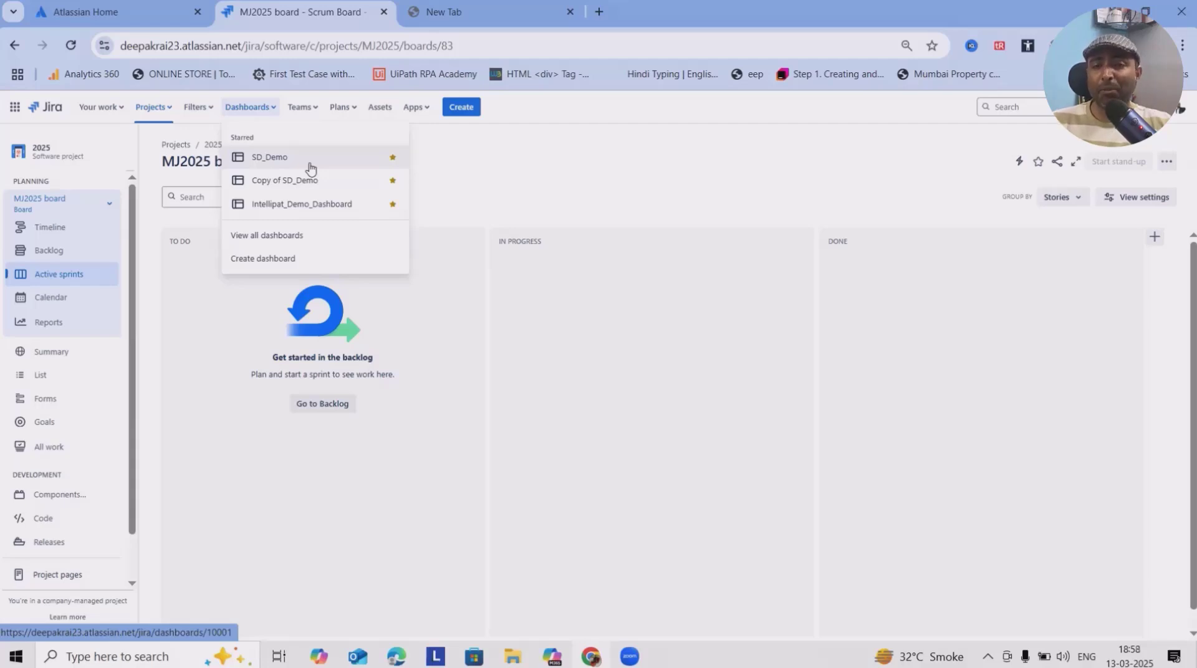
pyautogui.click(300, 107)
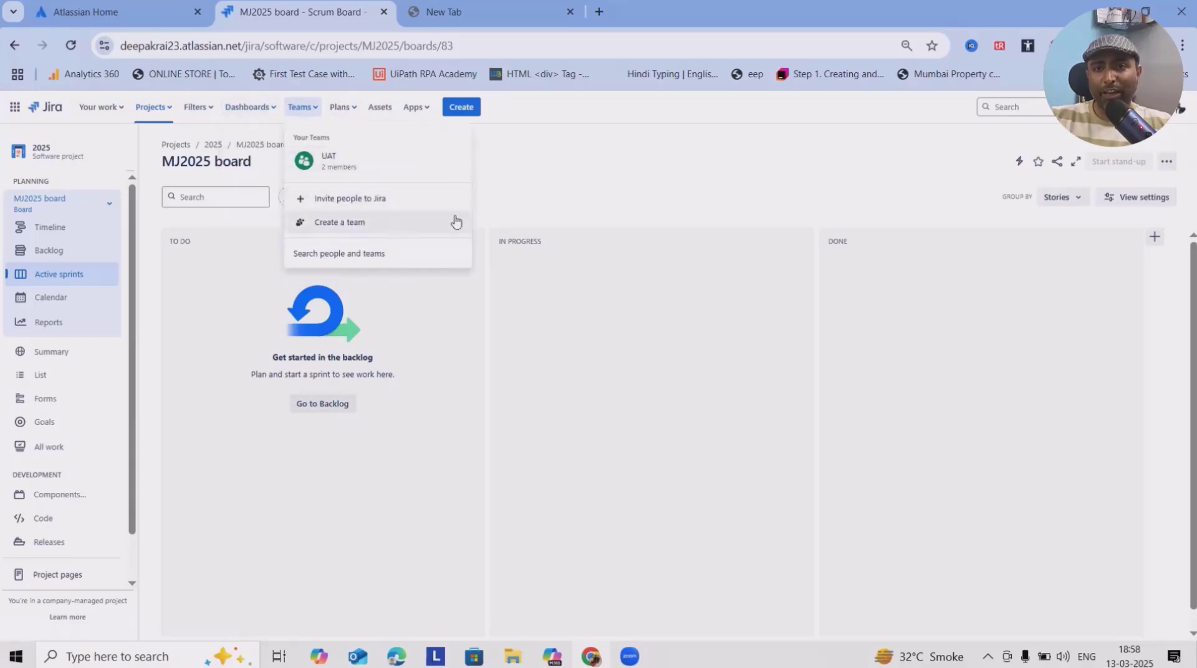
pyautogui.click(582, 186)
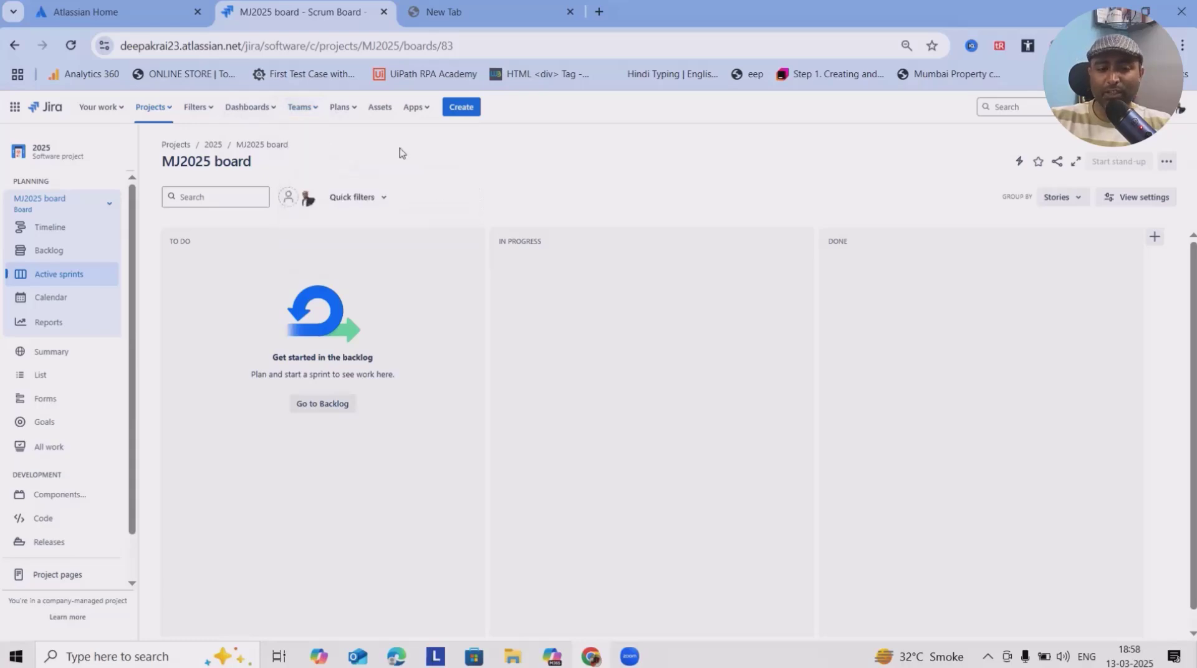
# Review the advanced planning offer and the Assets page.
pyautogui.click(342, 106)
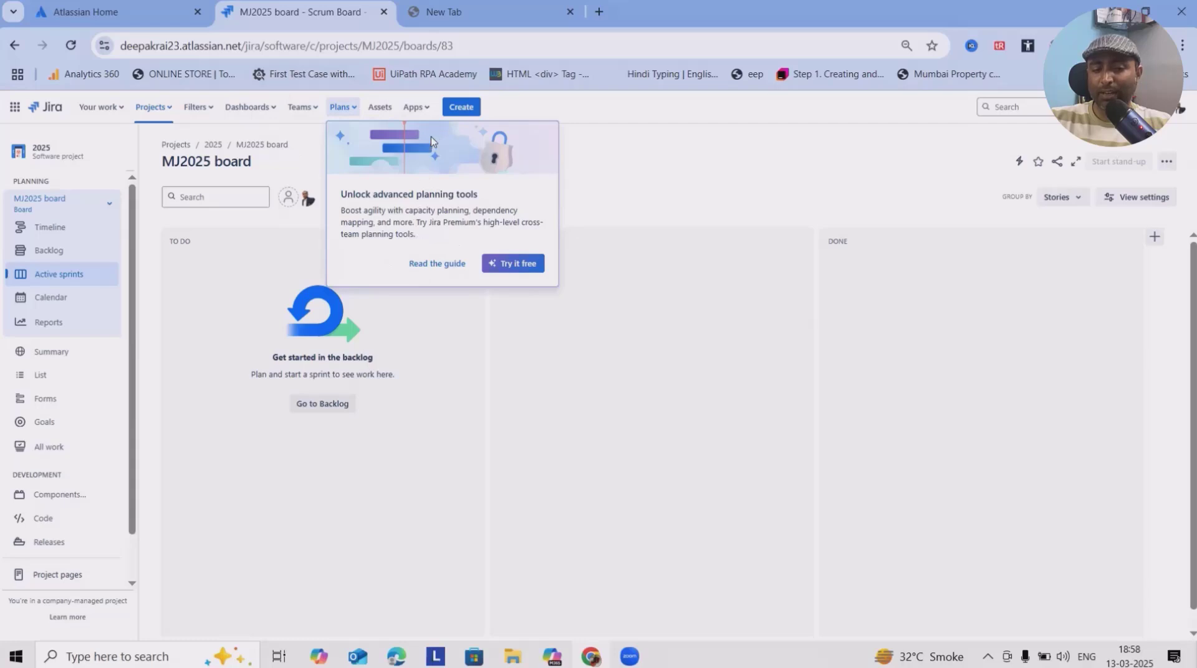
pyautogui.click(380, 107)
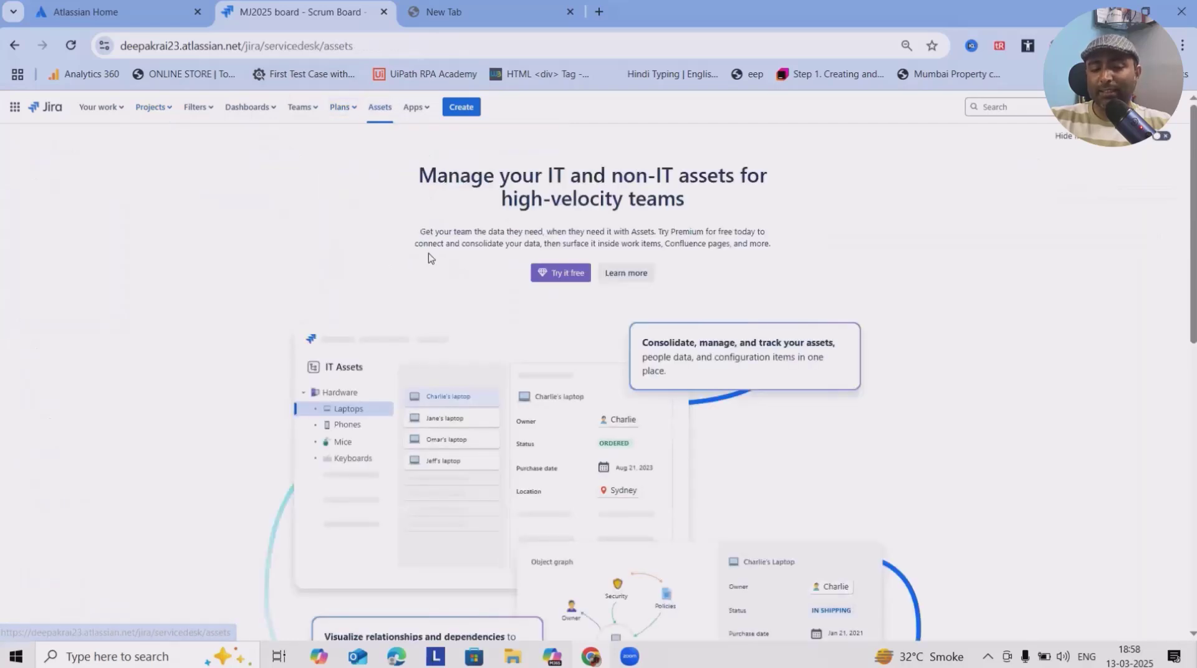
pyautogui.click(342, 107)
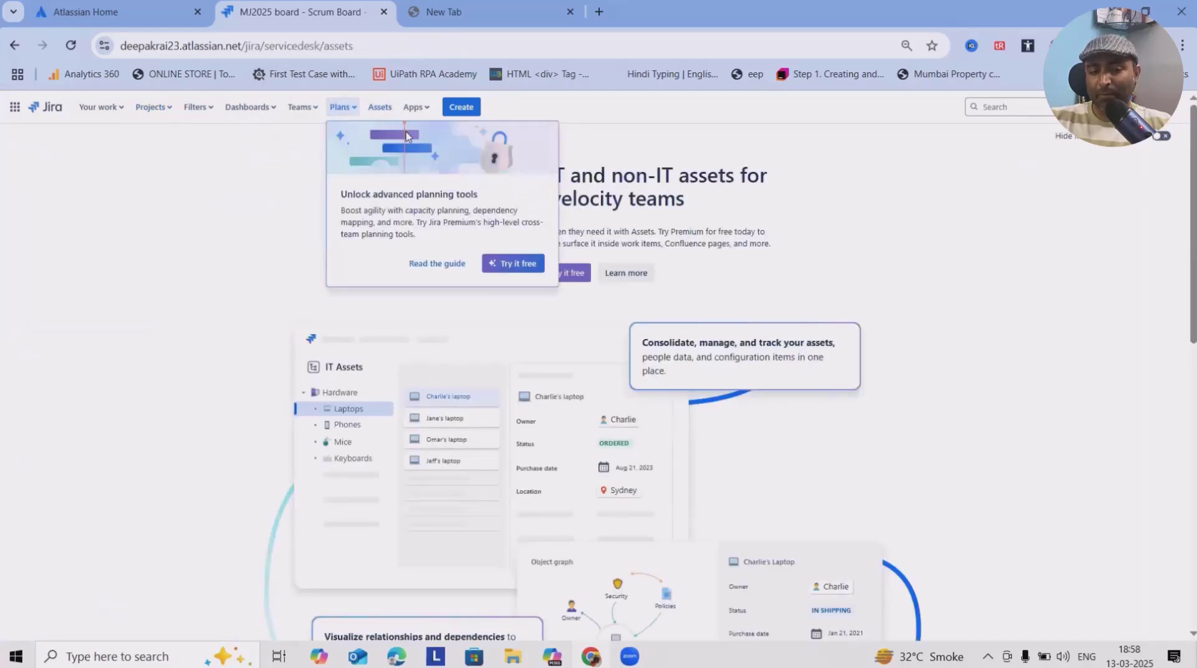
pyautogui.click(272, 298)
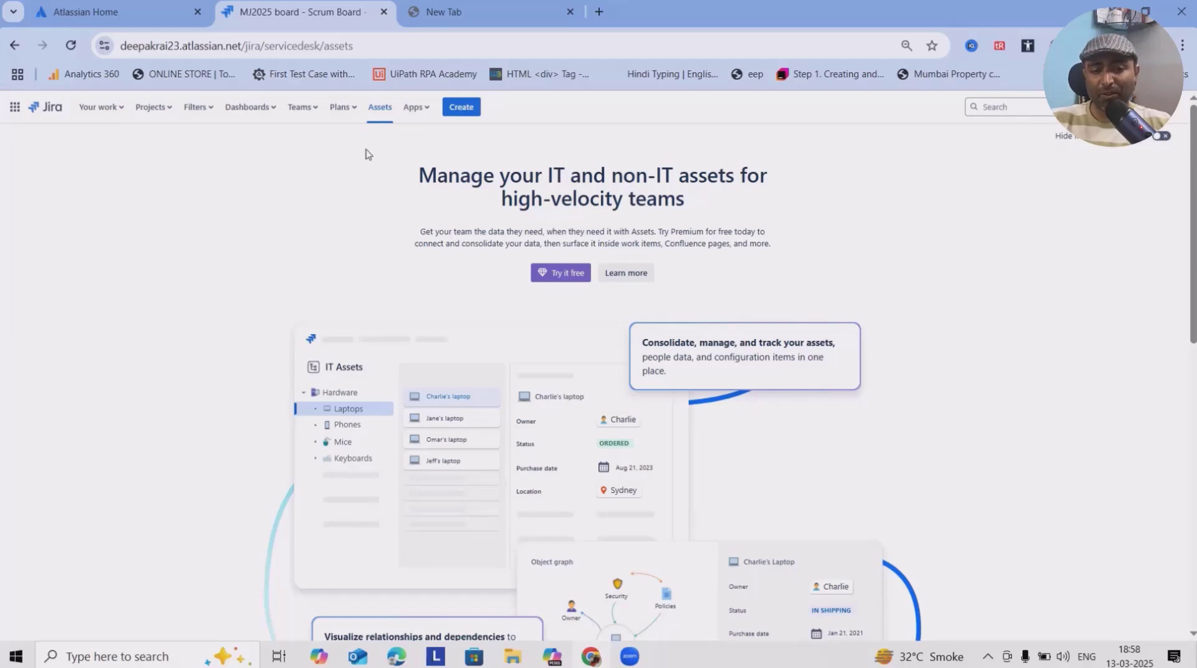
# Look through the available apps, open Teams Integration+ for Jira and return to the Assets page.
pyautogui.click(415, 108)
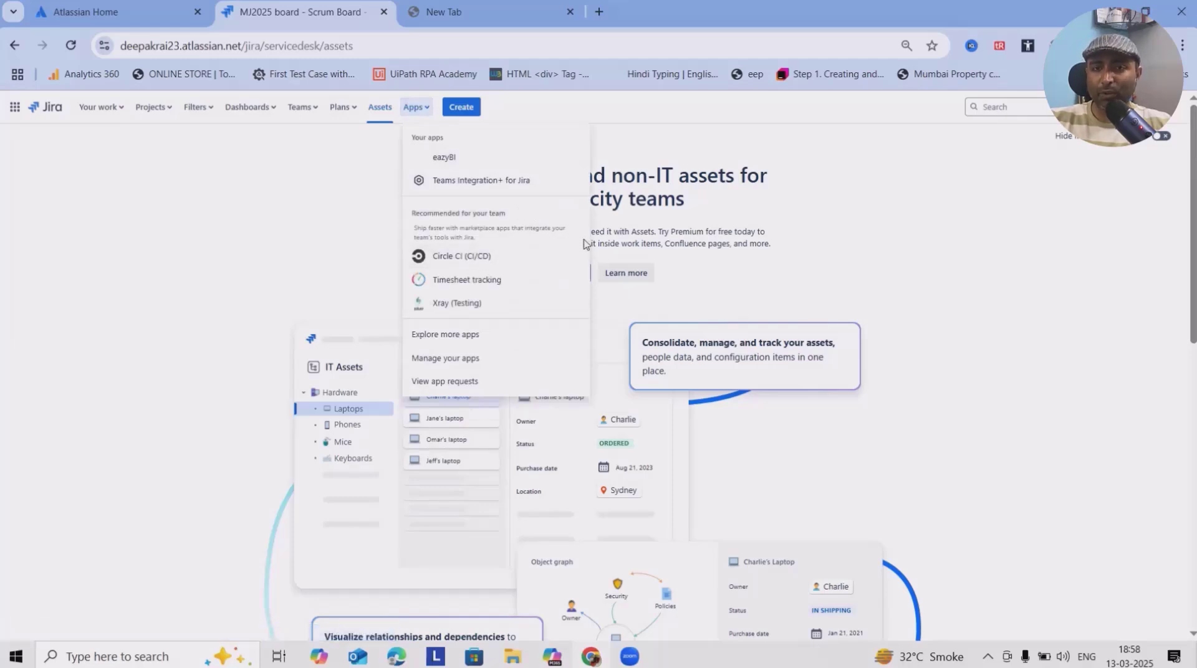
pyautogui.click(423, 186)
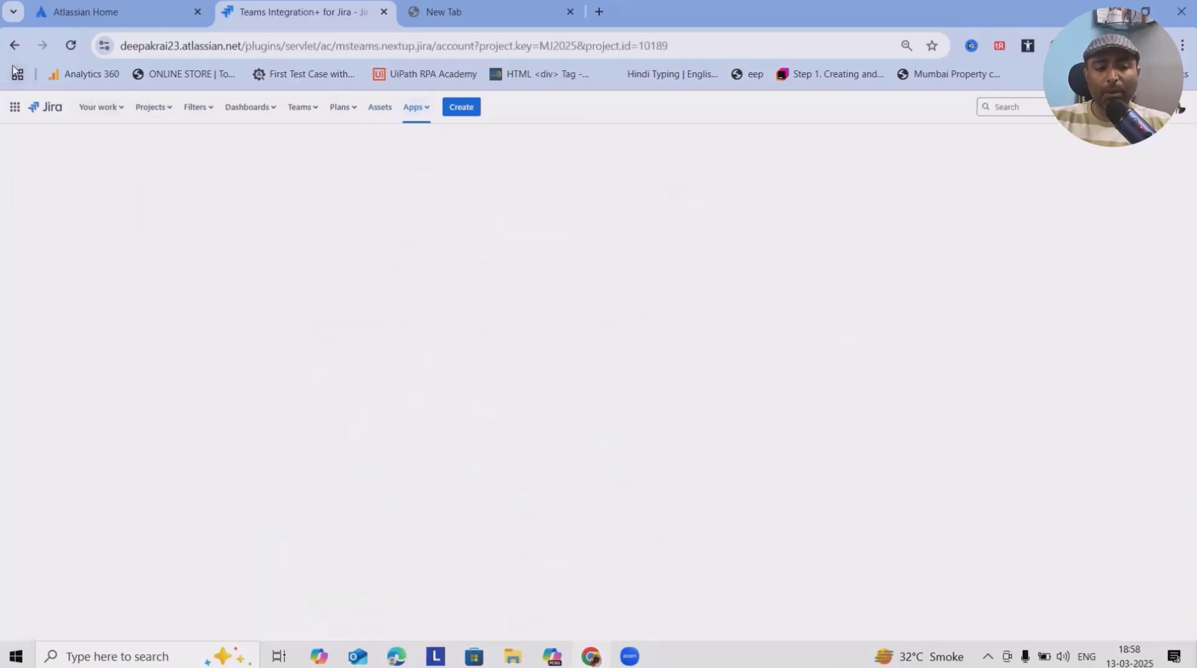
pyautogui.click(14, 45)
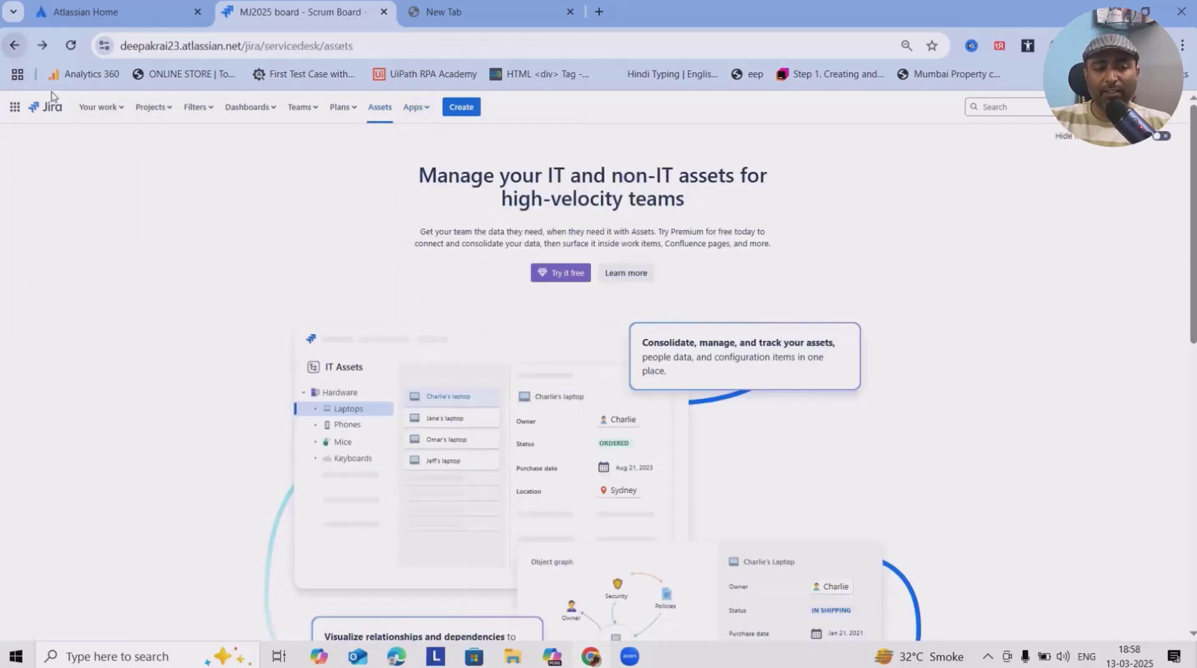
# Open the timeline of the 2025 project and add an epic named Video Play.
pyautogui.click(148, 120)
pyautogui.click(181, 219)
pyautogui.click(62, 228)
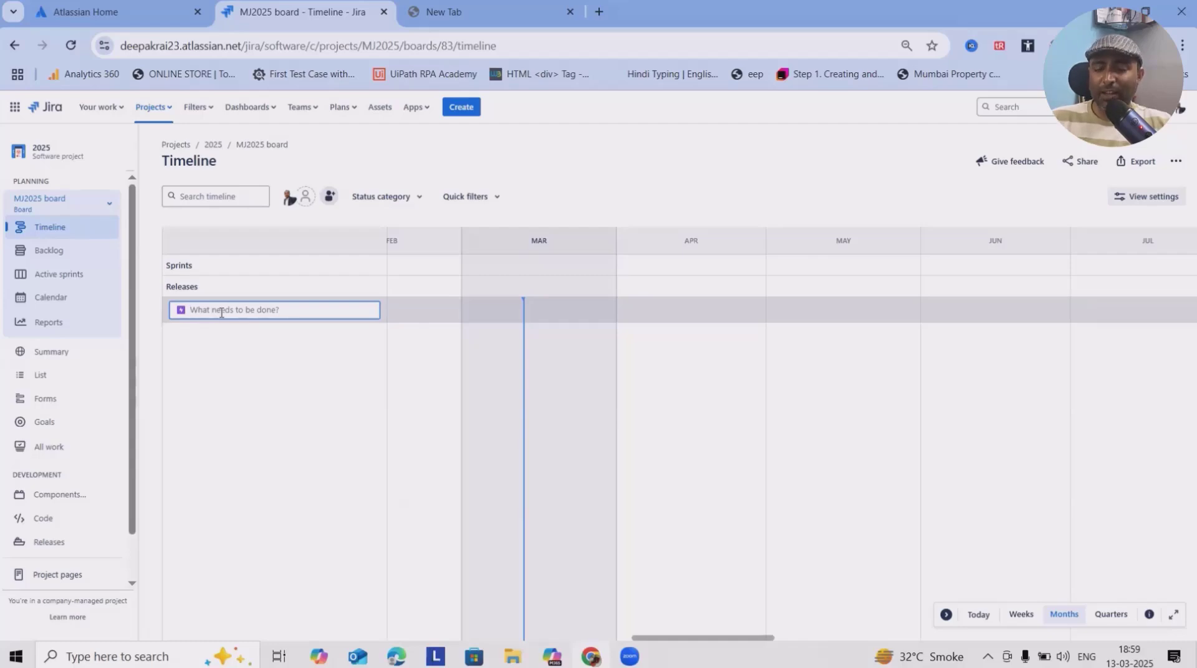
pyautogui.write('Video Play')
pyautogui.press('Return')
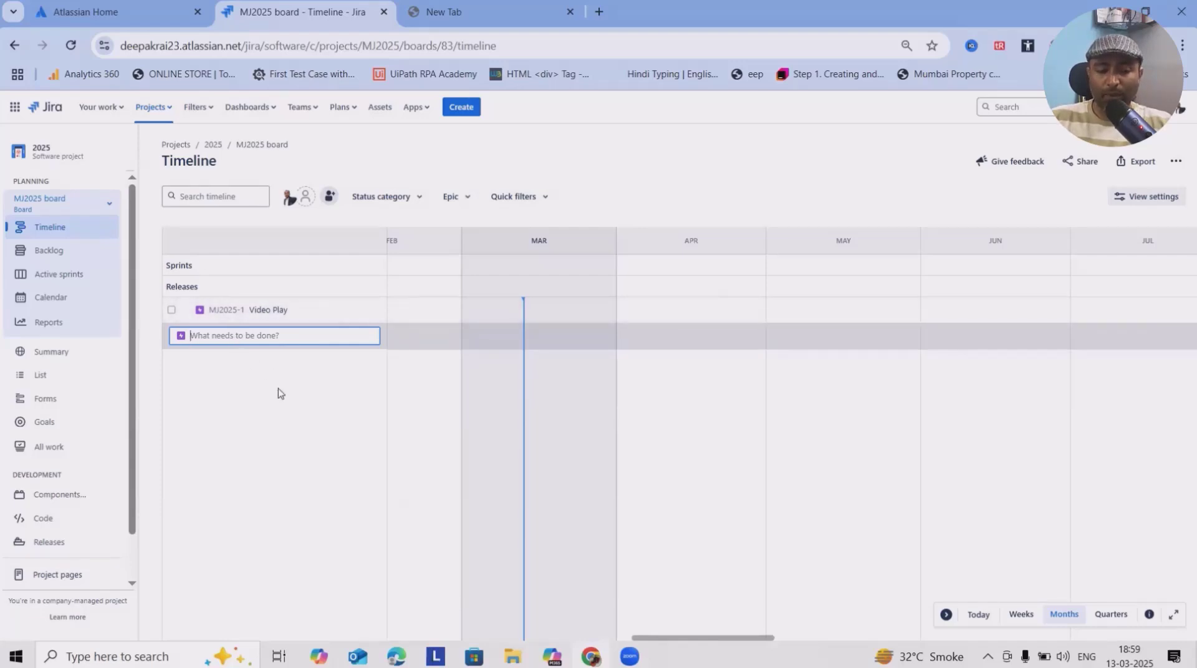
# Add a second epic named Game Play to the timeline.
pyautogui.write('Gam')
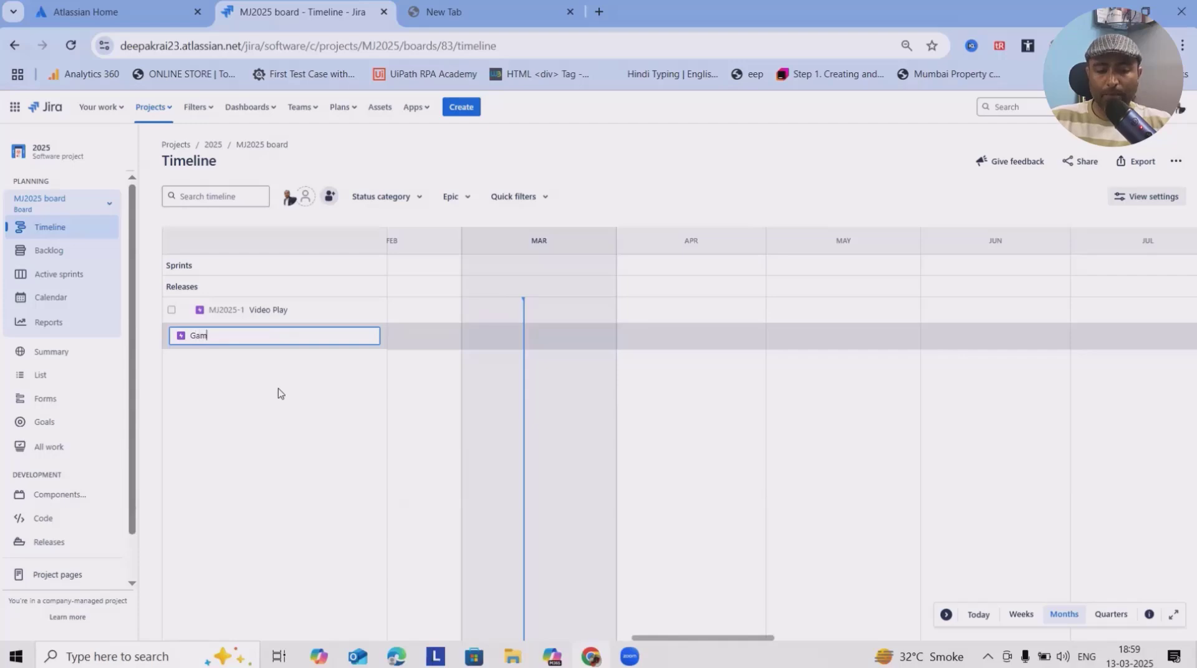
pyautogui.write('e Play')
pyautogui.press('Return')
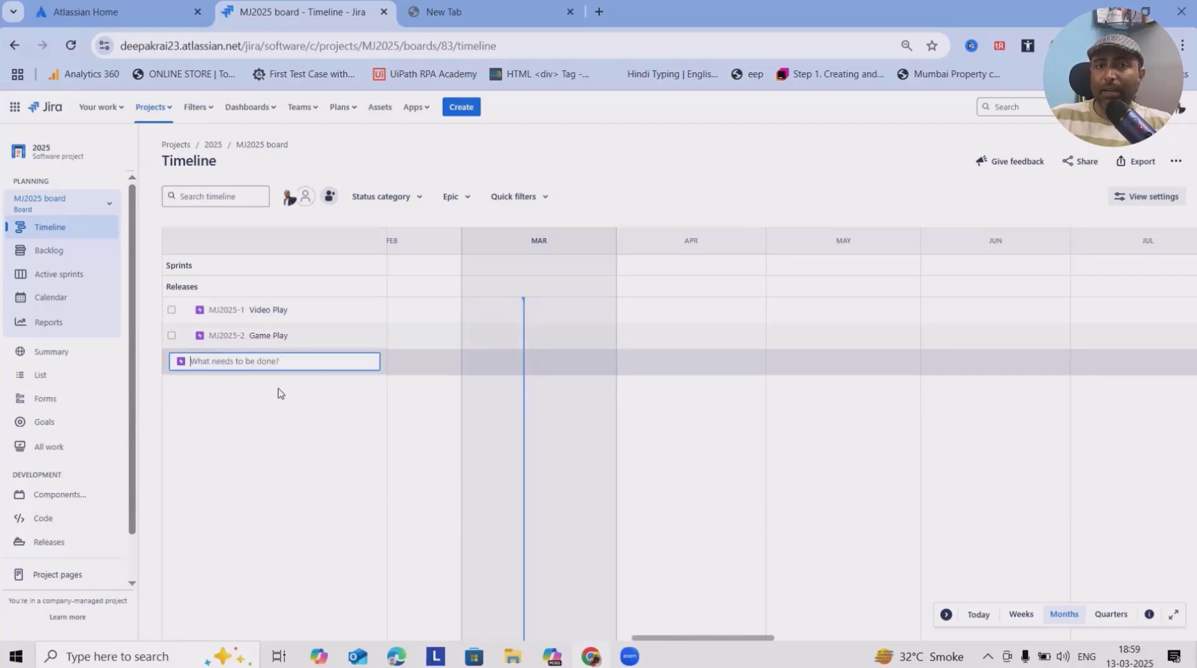
# Add three more epics named Settings, Camer and Audio Songs to the timeline.
pyautogui.write('Settings')
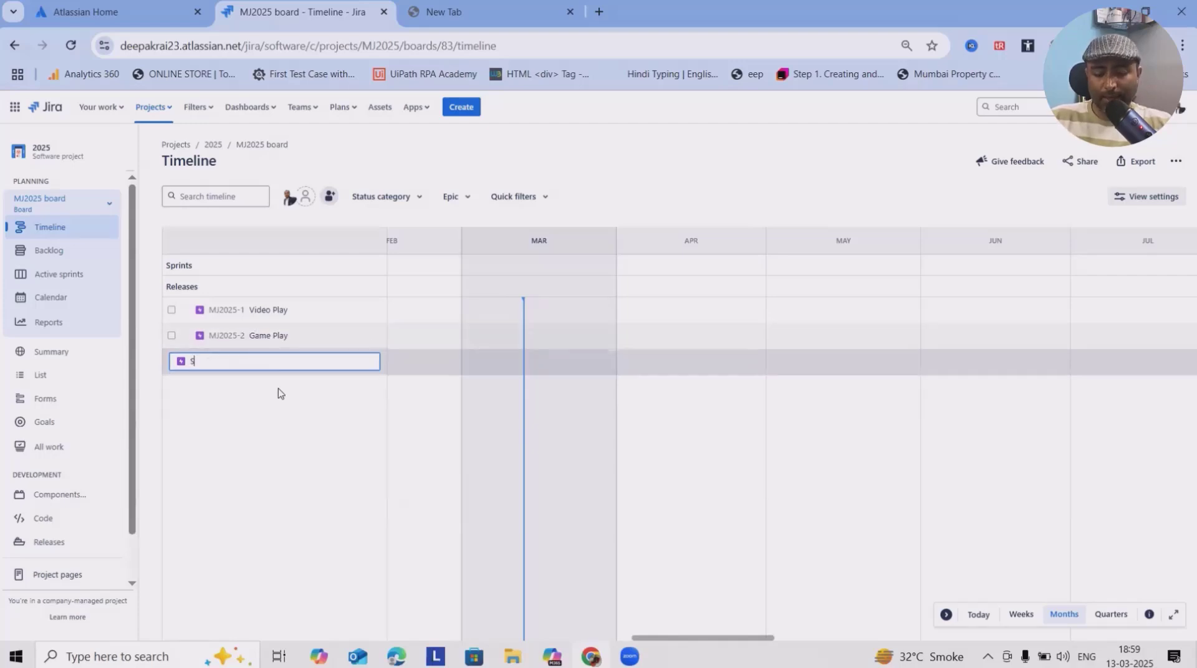
pyautogui.press('Return')
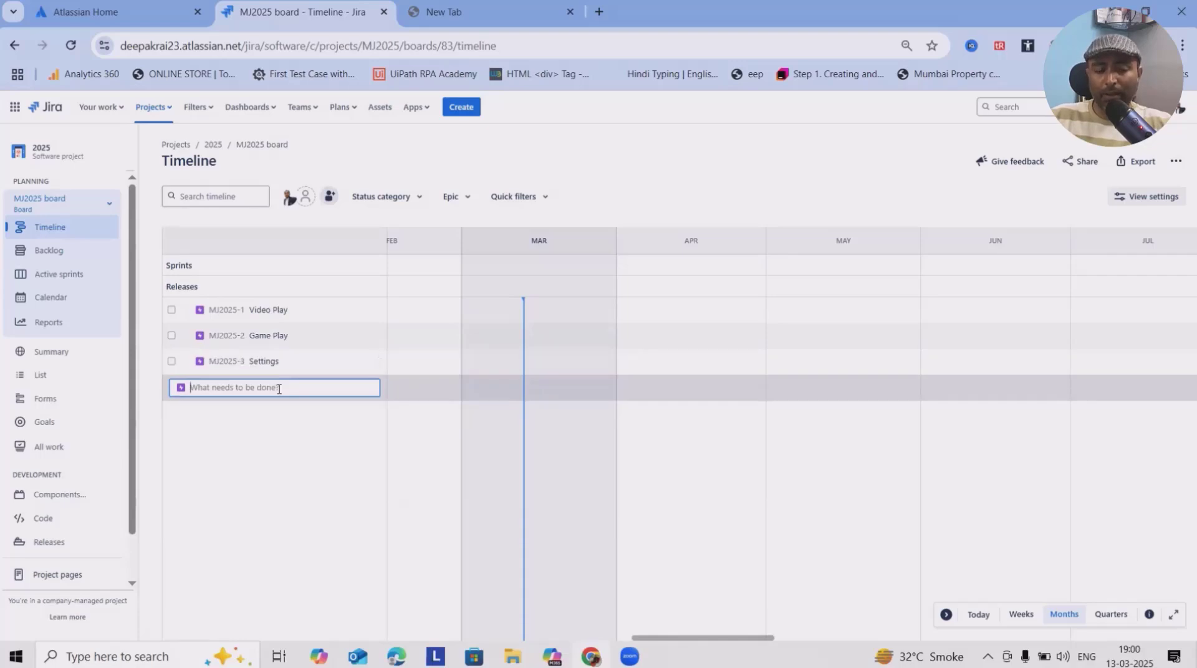
pyautogui.write('Camera')
pyautogui.press('Return')
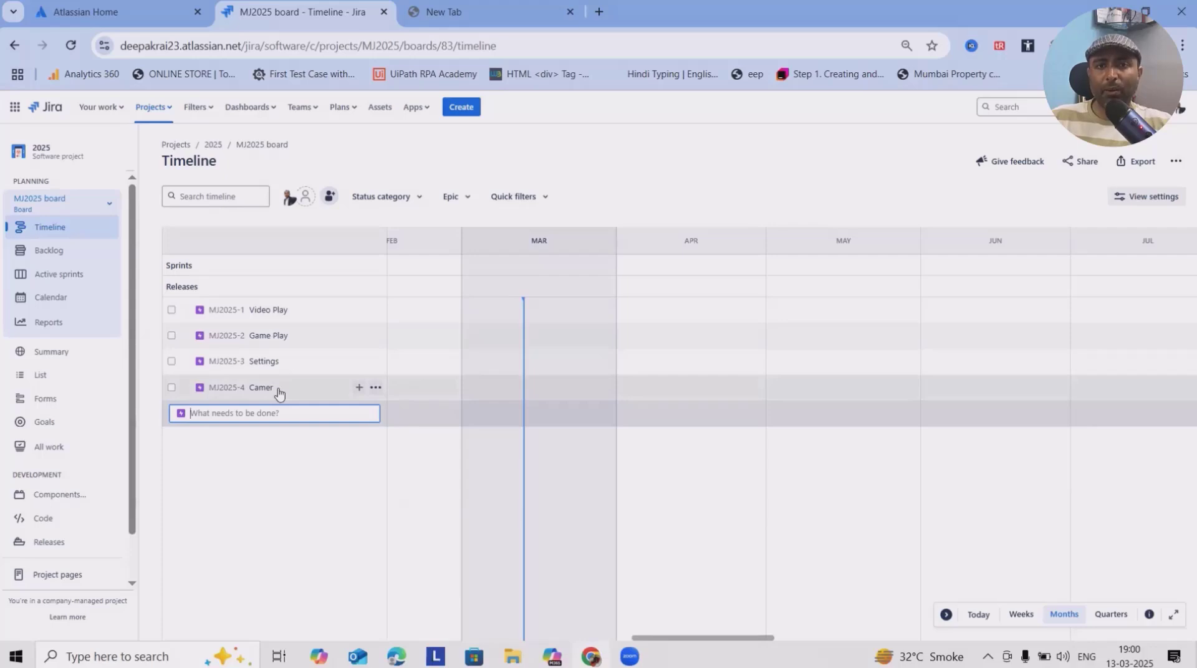
pyautogui.write('Audio Sings')
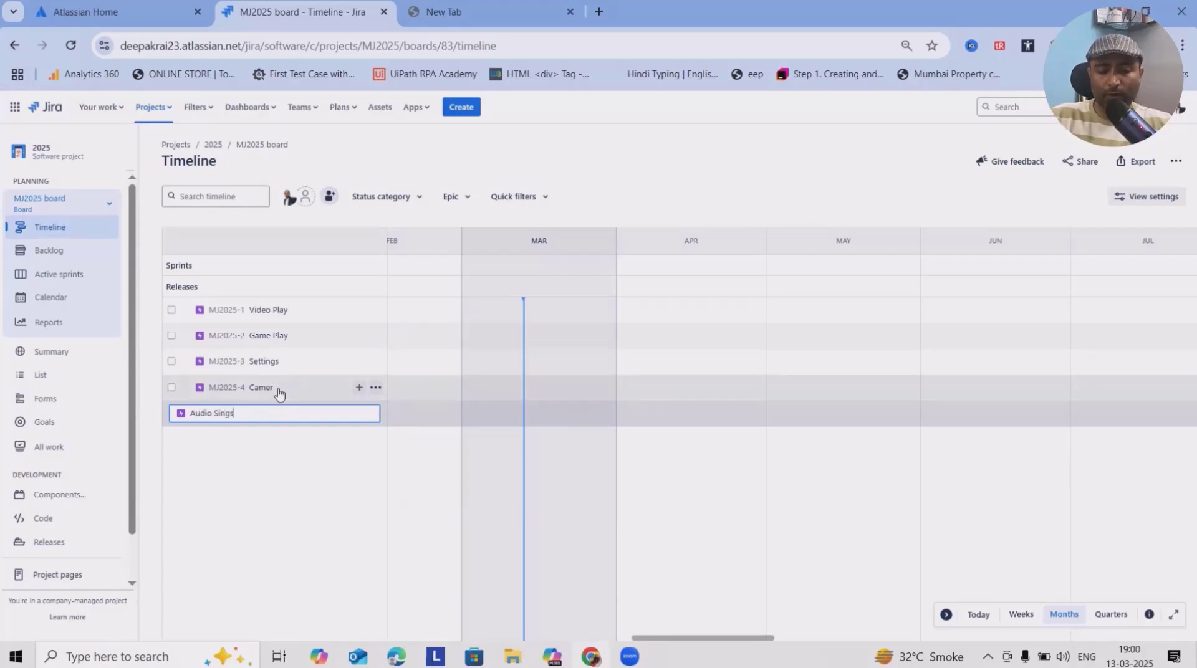
pyautogui.press('Return')
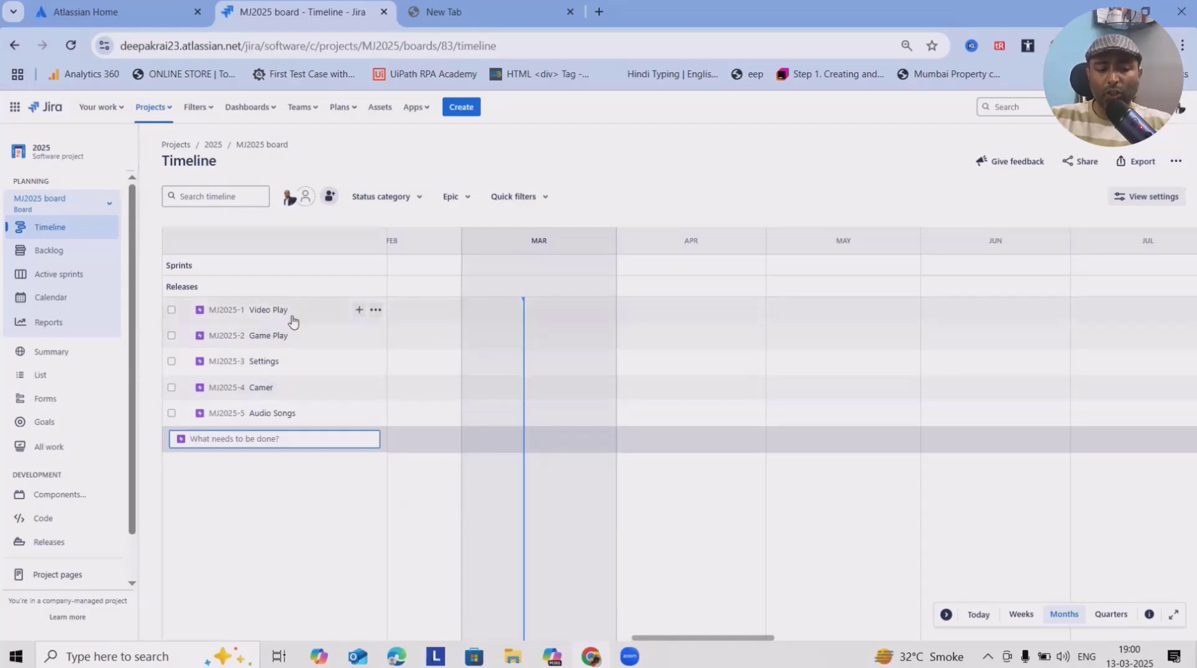
# Start a new Story work item in the 2025 project, check its status options and assign it to MJ2025 Sprint 1.
pyautogui.click(361, 311)
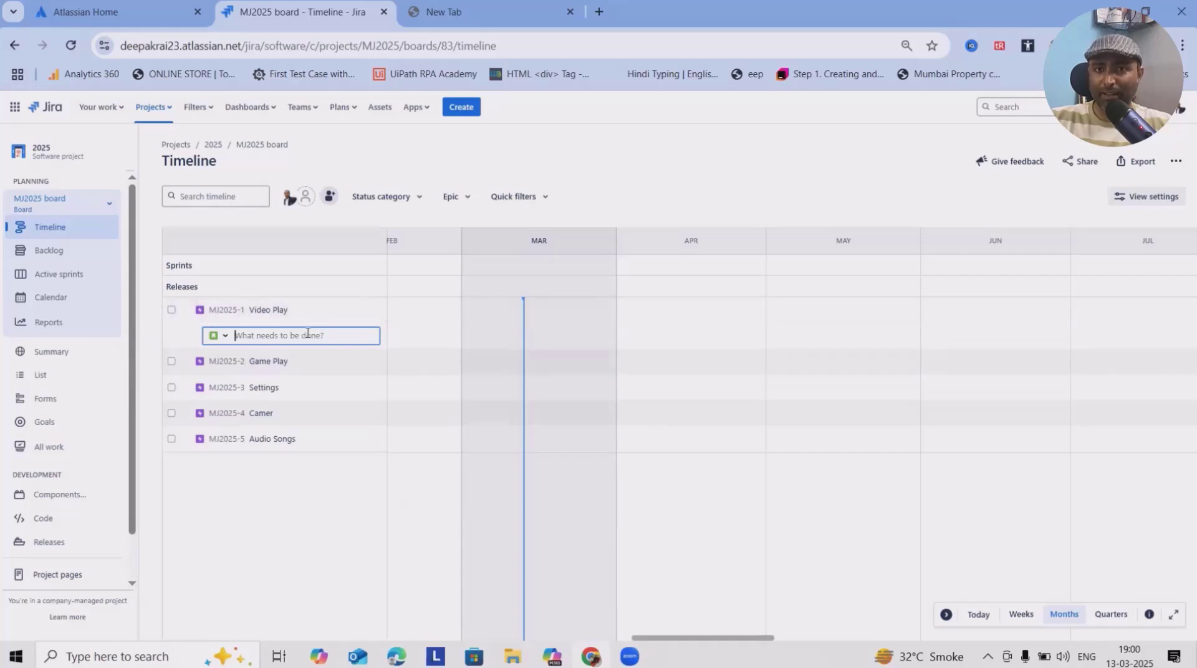
pyautogui.click(460, 108)
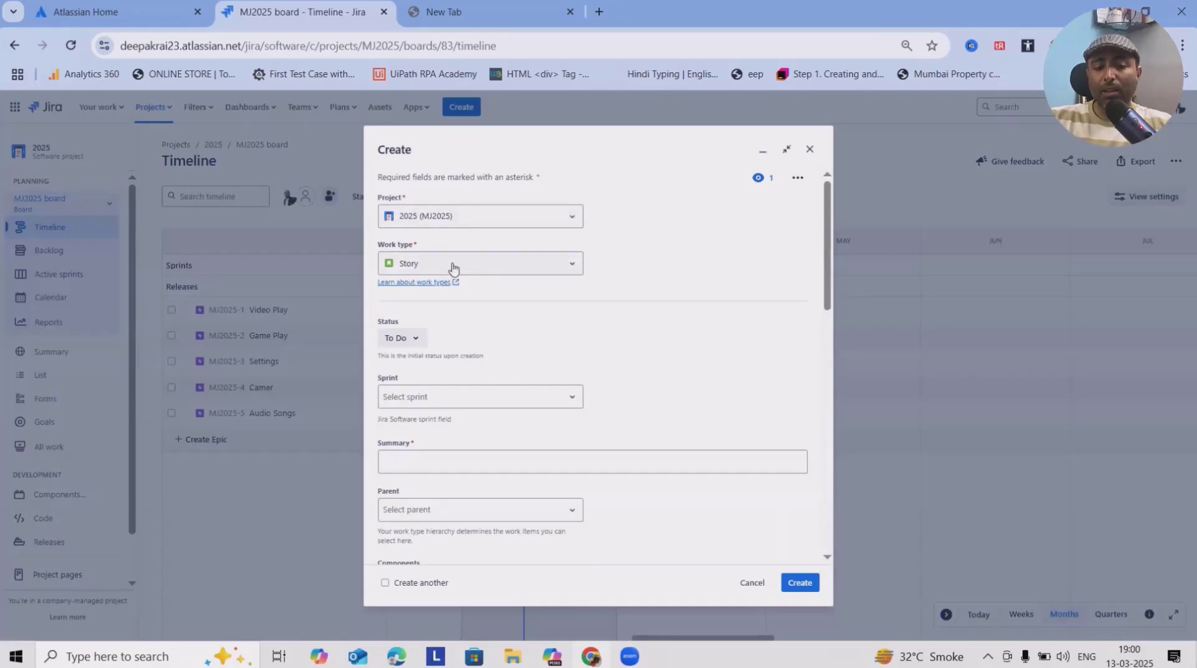
pyautogui.click(415, 339)
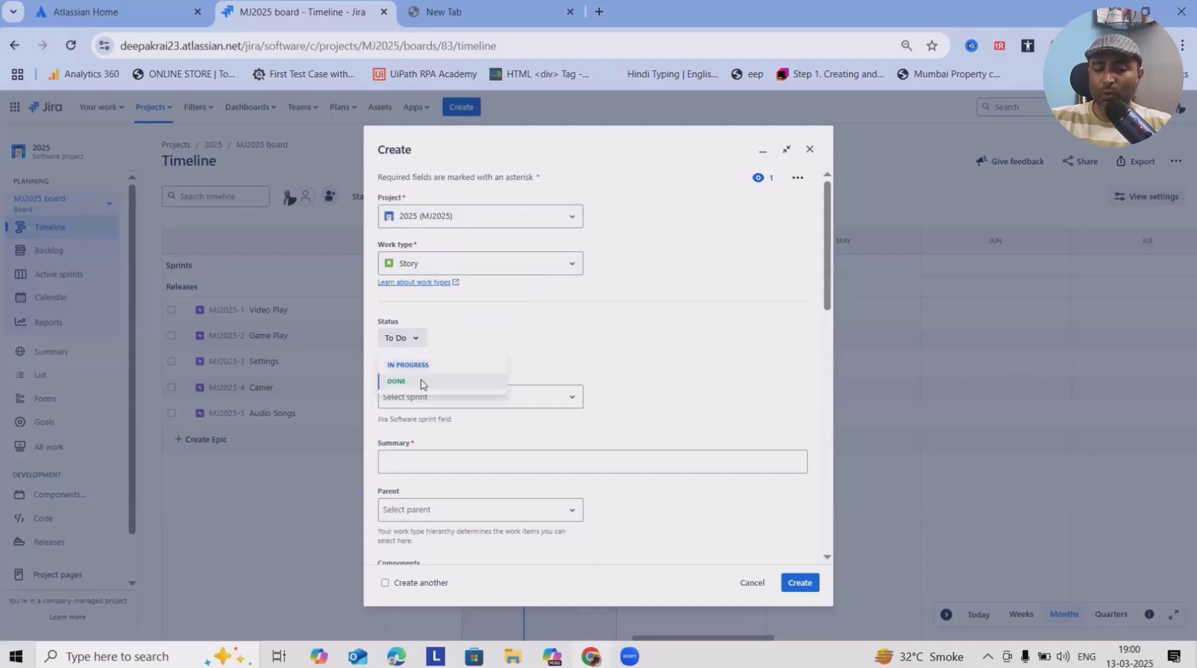
pyautogui.click(658, 357)
pyautogui.click(514, 393)
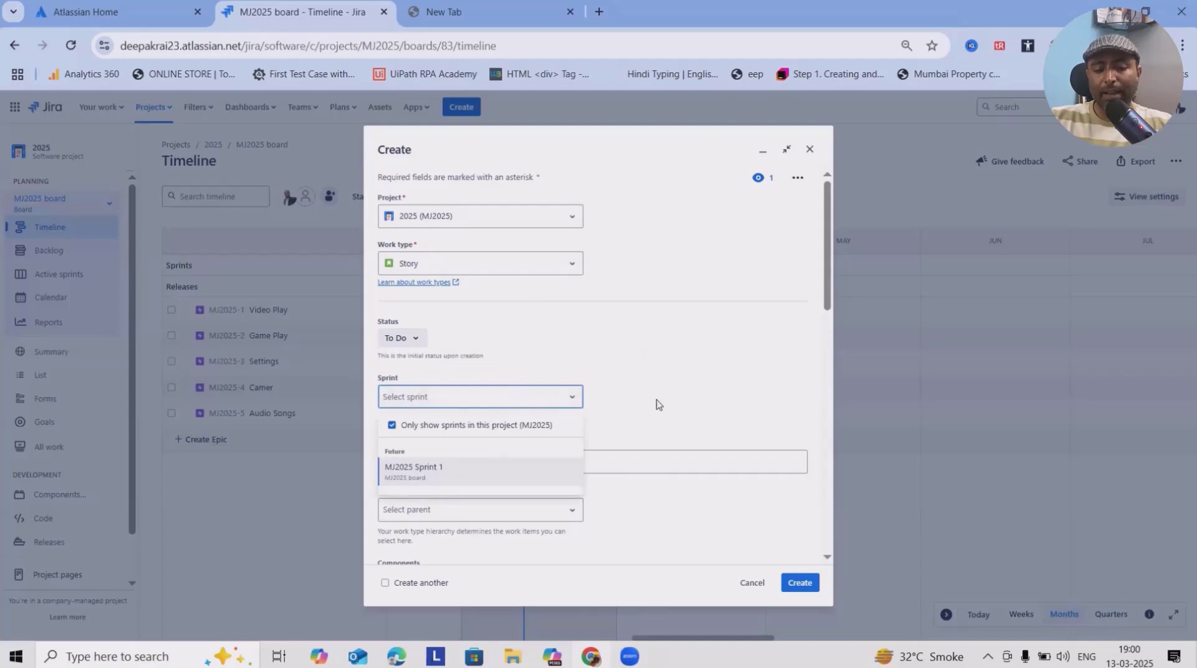
pyautogui.click(426, 483)
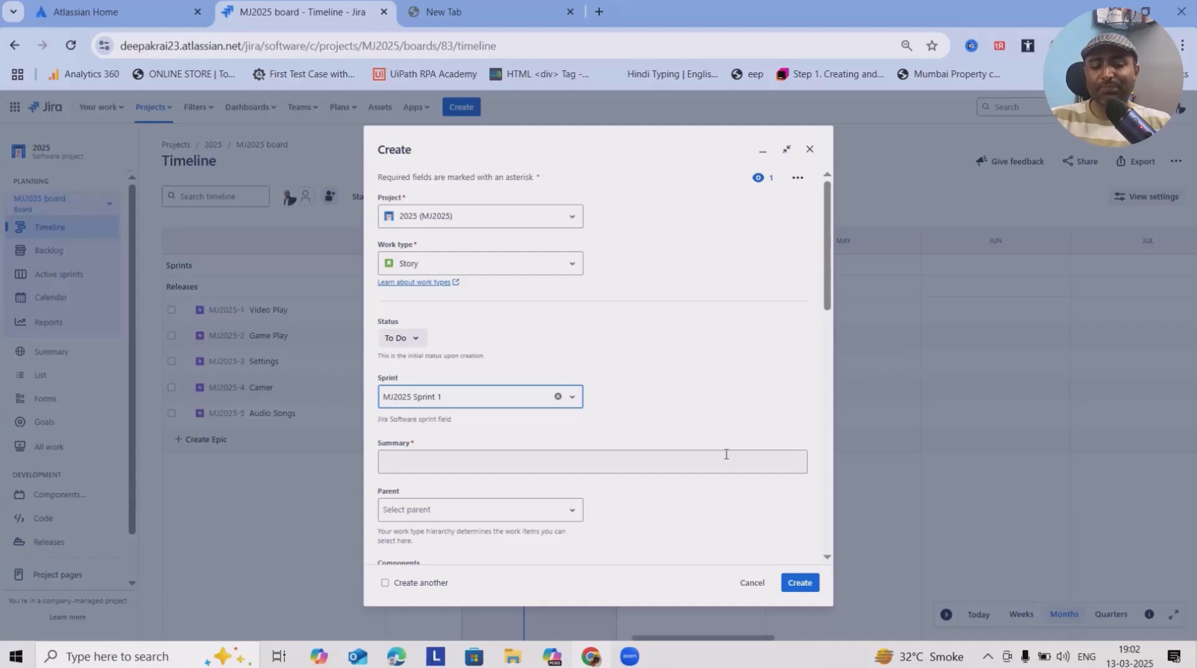
# Enter Build Video Player as the story's summary and set its parent to the Video Play epic.
pyautogui.click(726, 454)
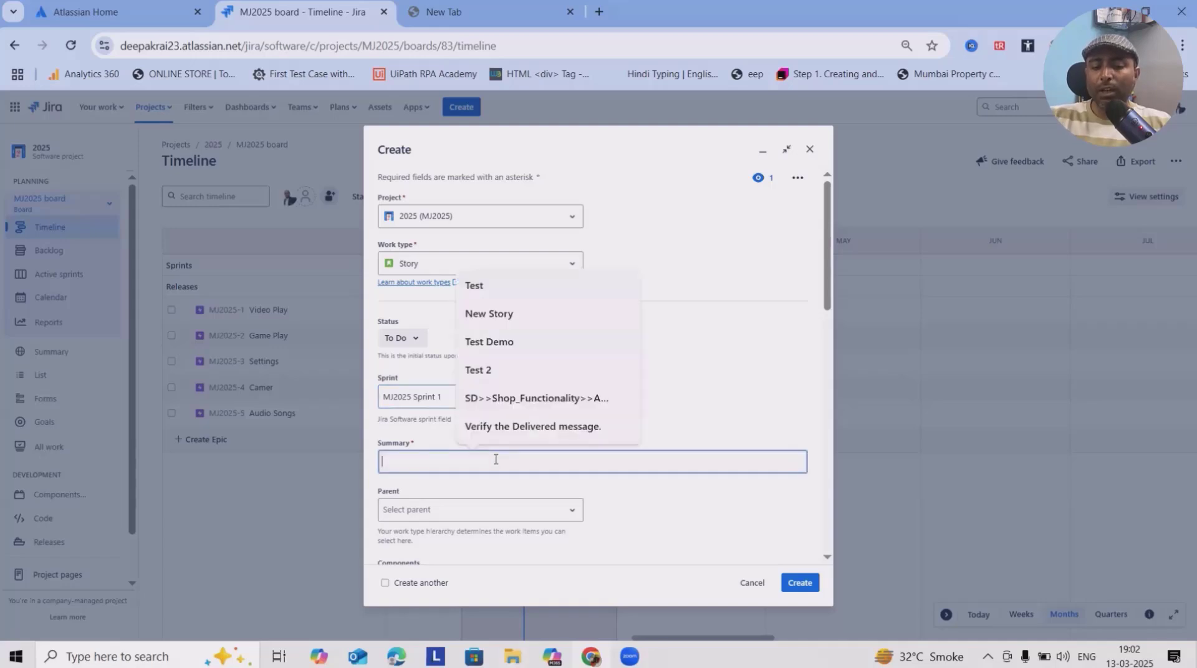
pyautogui.click(748, 384)
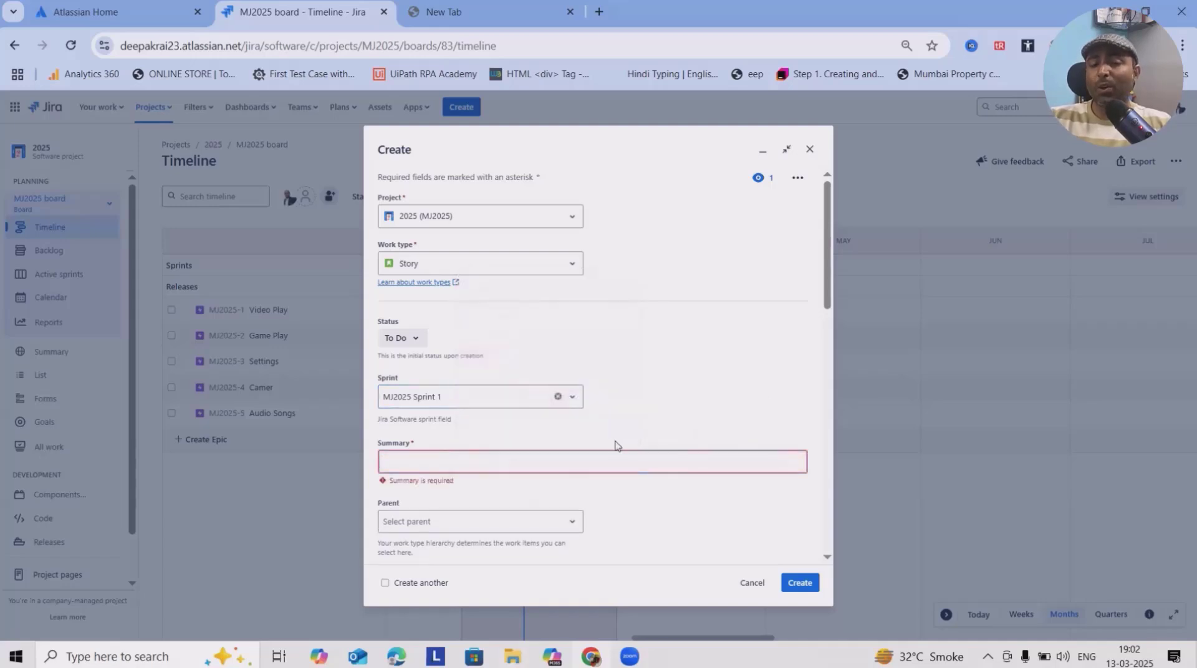
pyautogui.click(539, 464)
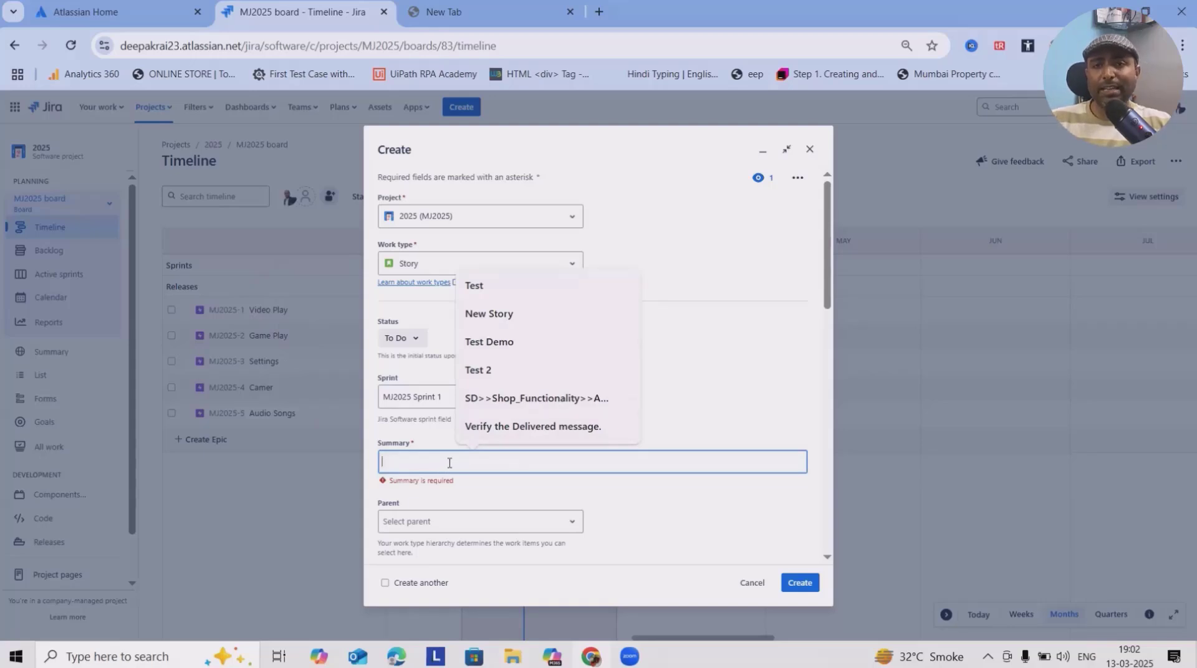
pyautogui.write('Build Vide')
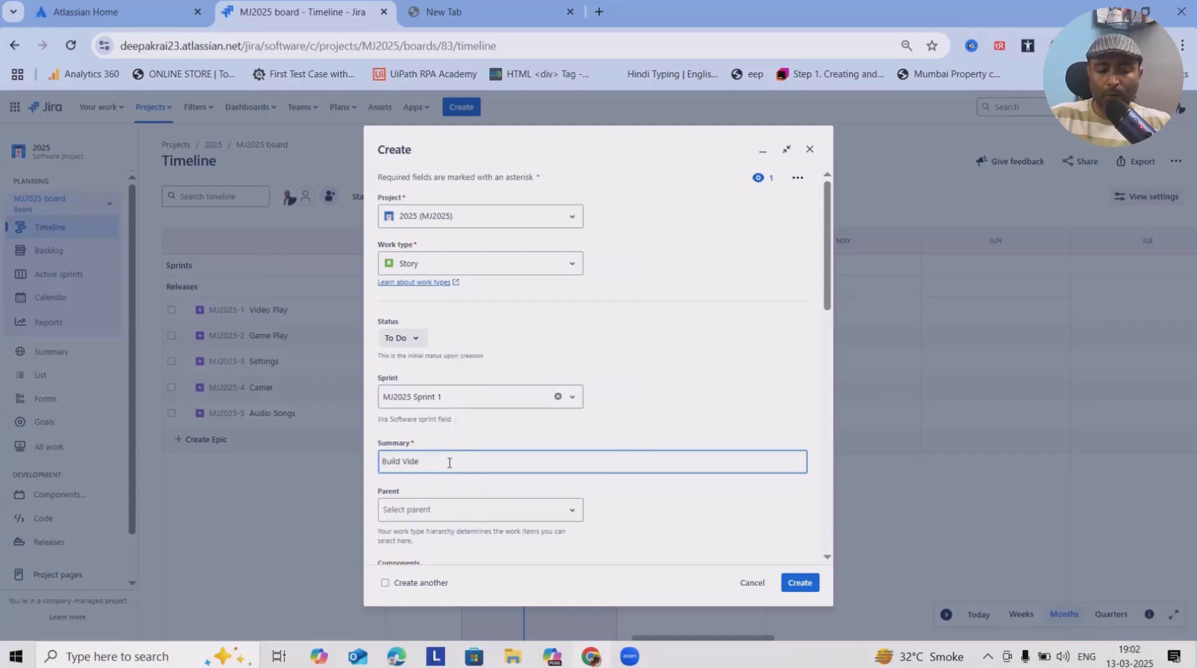
pyautogui.write('o Player')
pyautogui.scroll(-4, 444, 382)
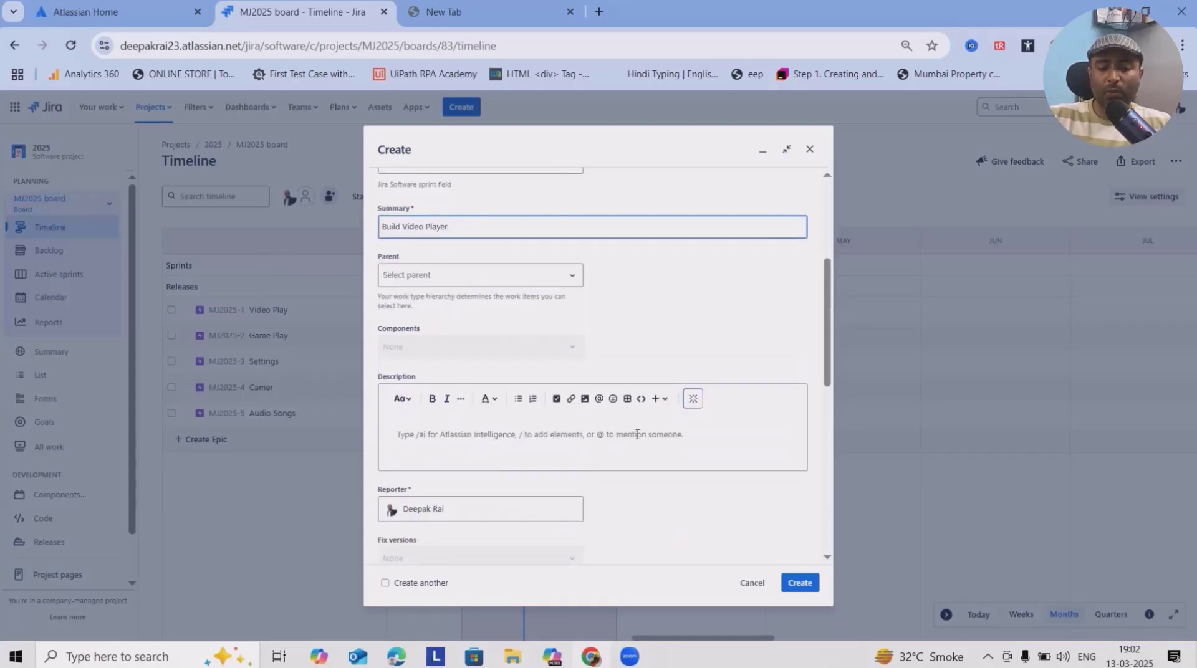
pyautogui.click(572, 279)
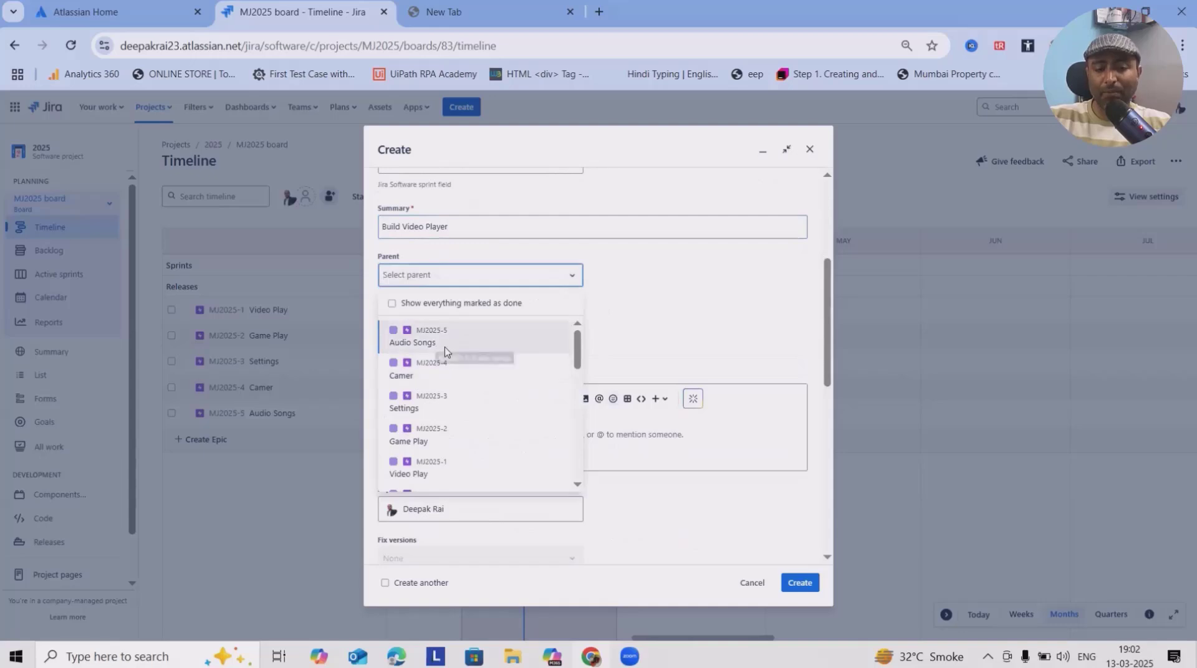
pyautogui.click(441, 468)
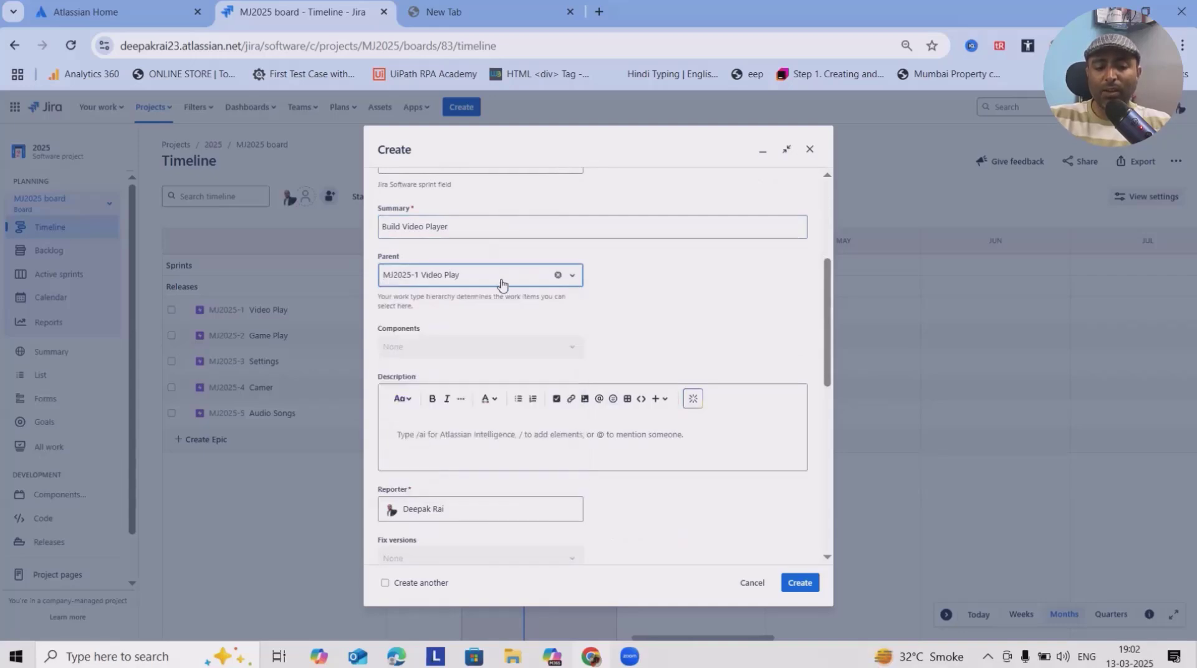
# Review the remaining story fields, create the story and expand the Video Play epic on the timeline.
pyautogui.click(455, 440)
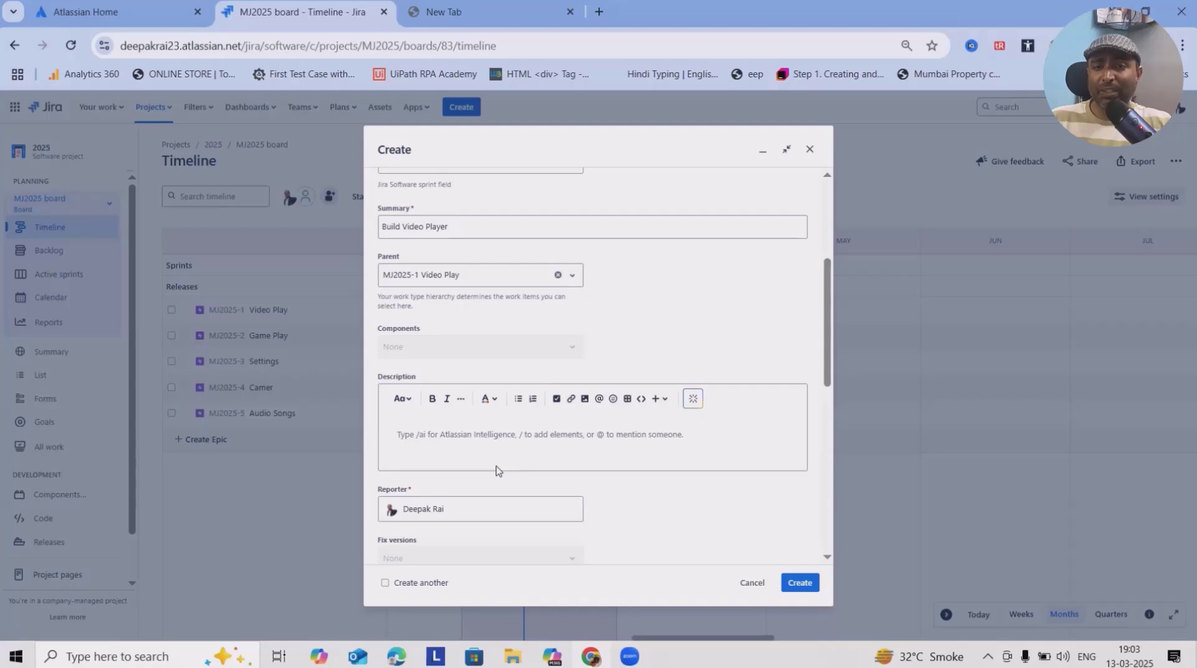
pyautogui.scroll(-4, 497, 471)
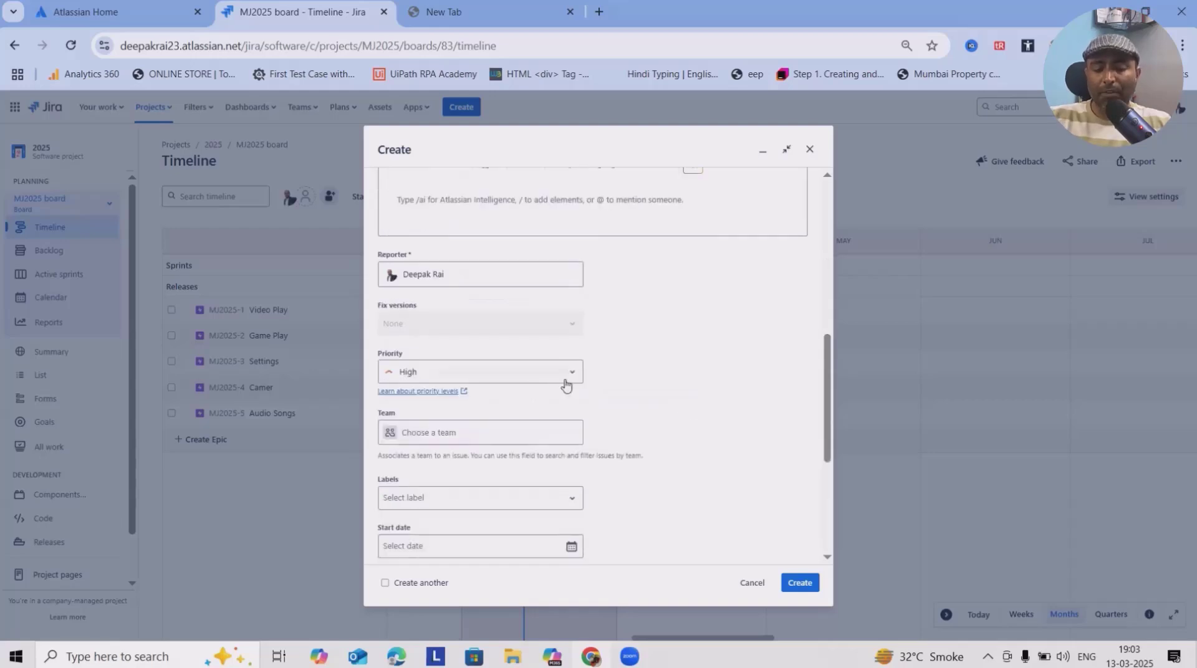
pyautogui.scroll(-3, 555, 433)
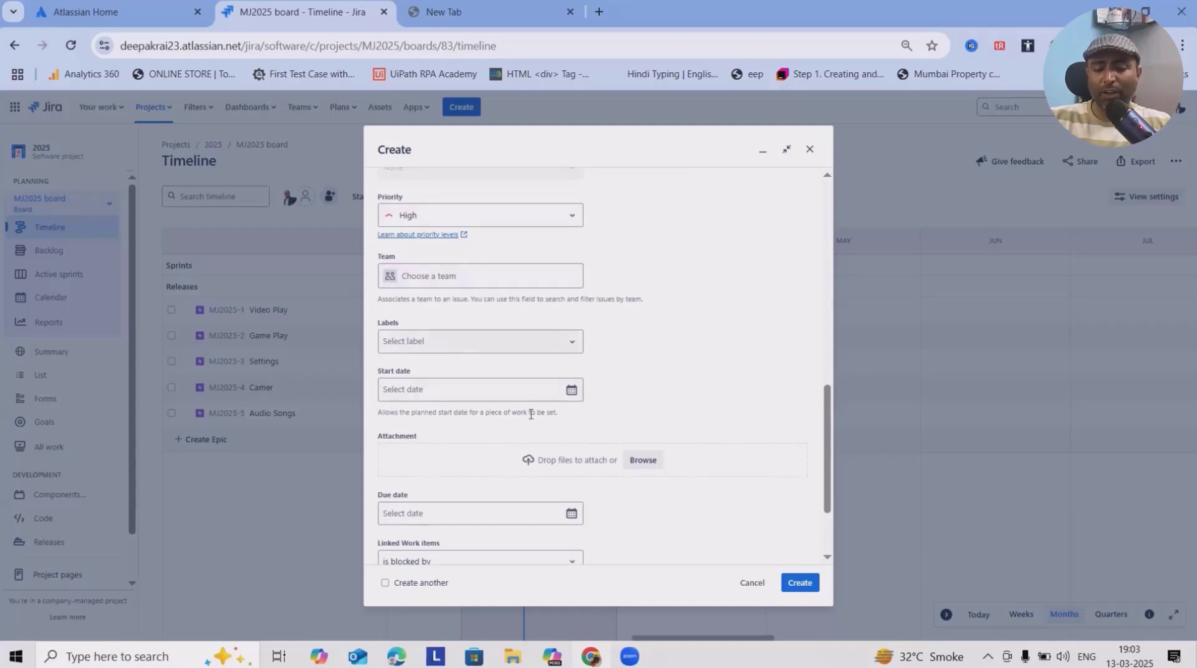
pyautogui.scroll(-2, 487, 424)
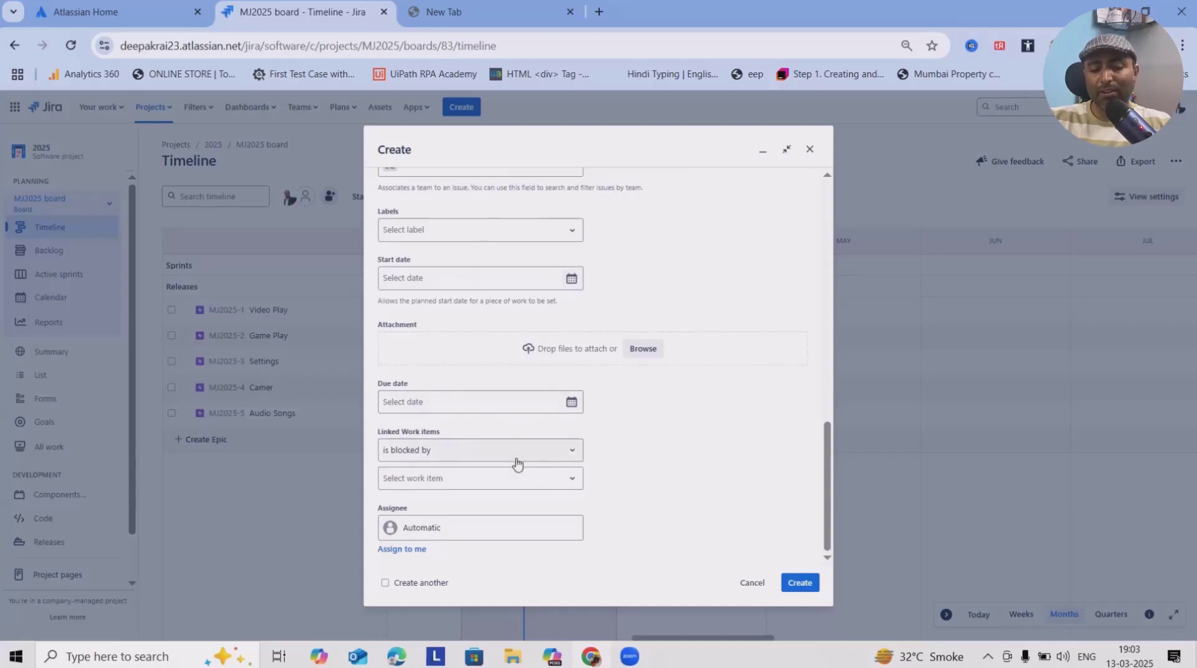
pyautogui.click(797, 582)
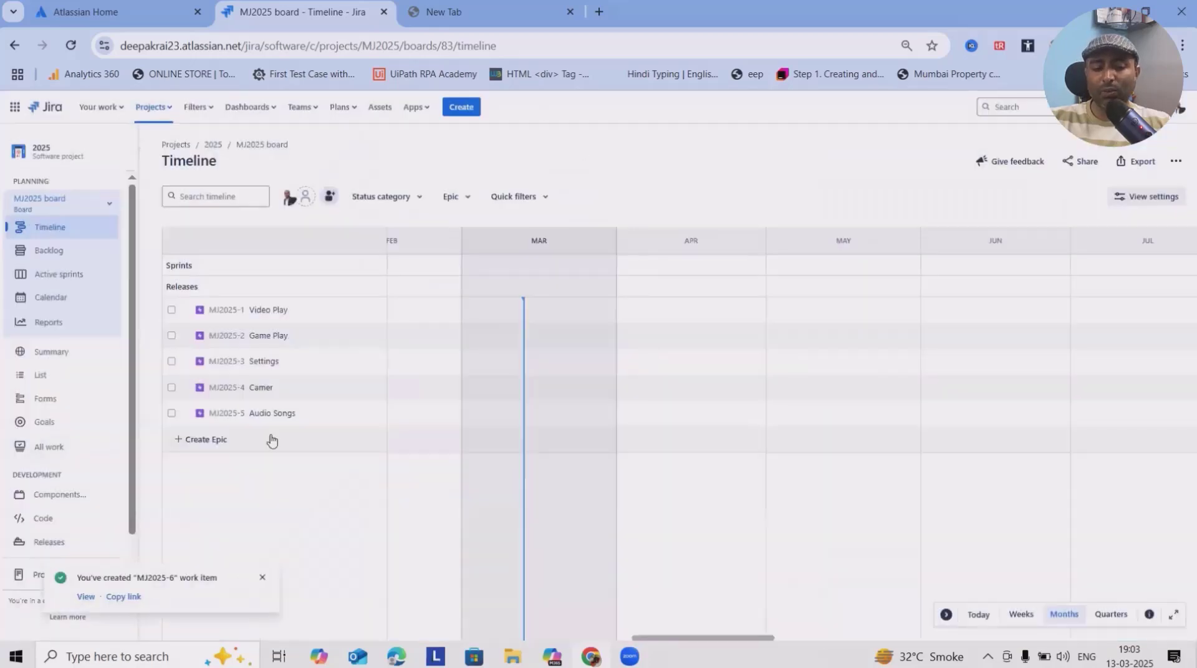
pyautogui.moveTo(281, 345)
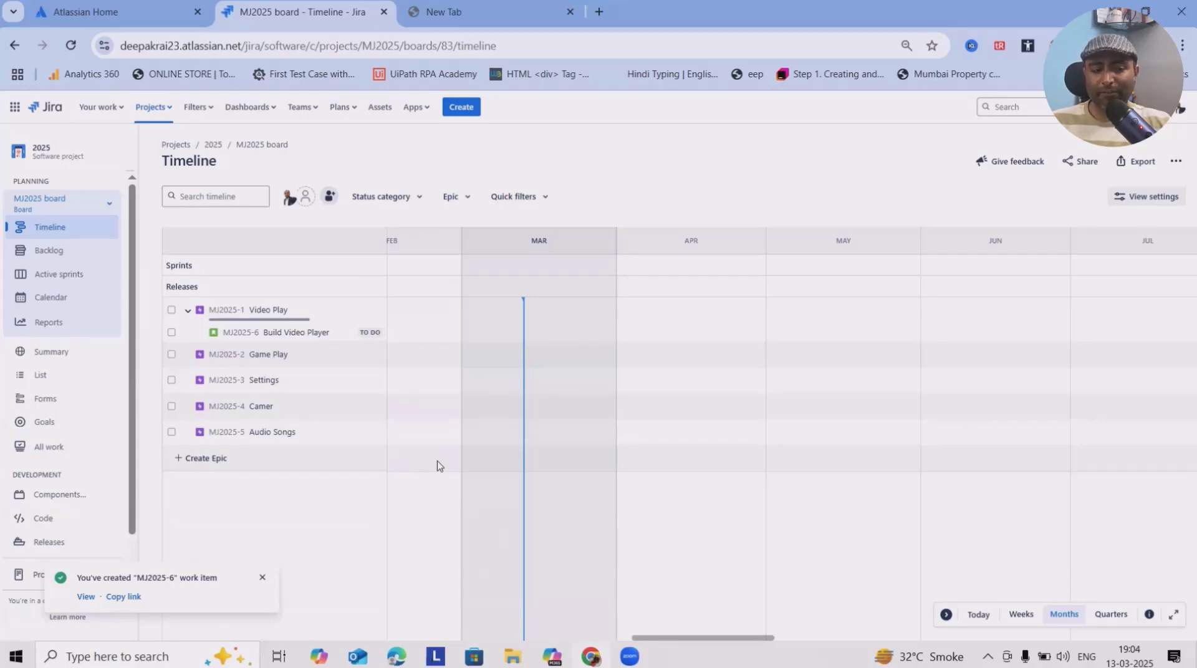
# Open the board's backlog and create two additional sprints.
pyautogui.click(49, 250)
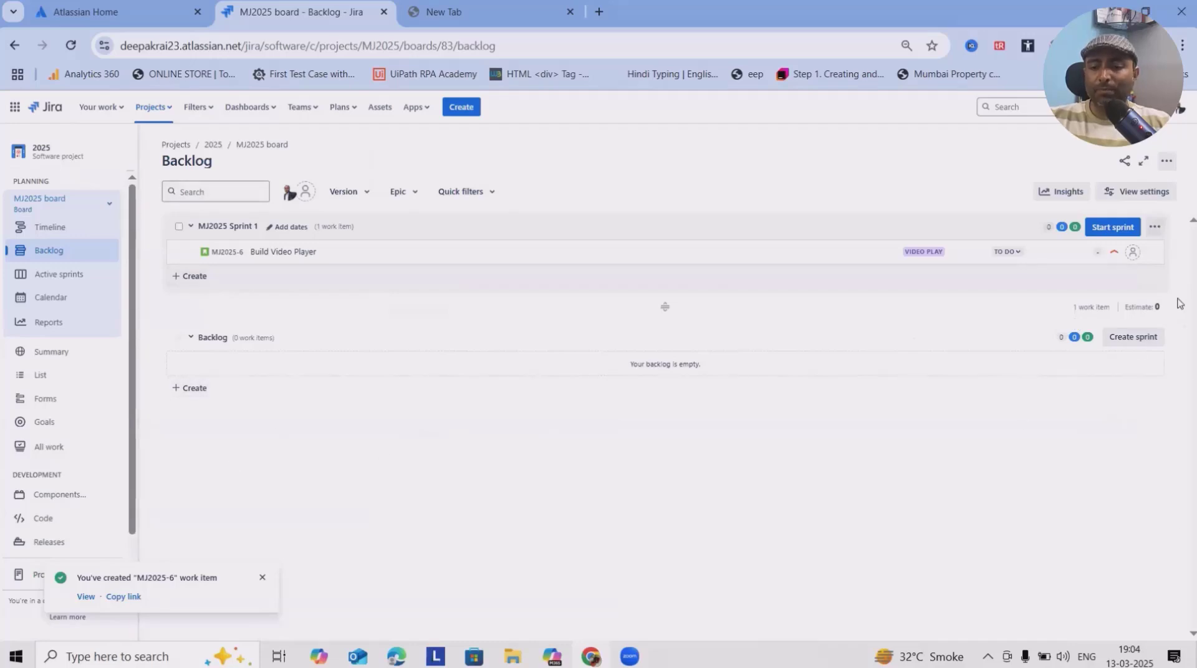
pyautogui.click(1126, 338)
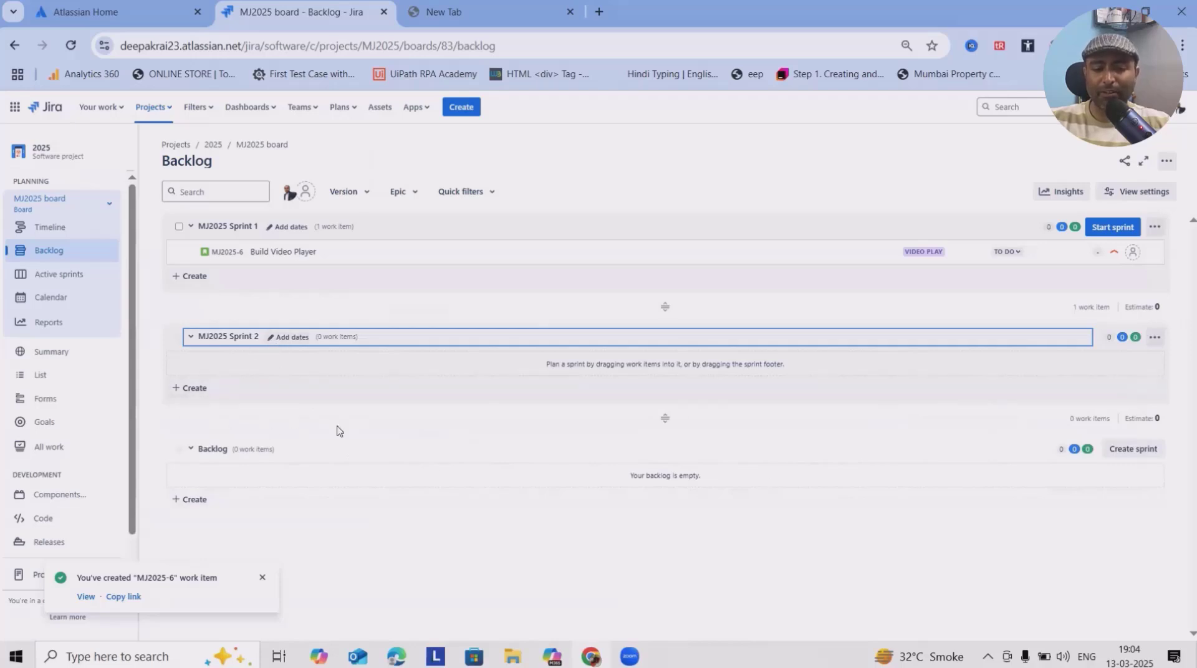
pyautogui.click(1133, 449)
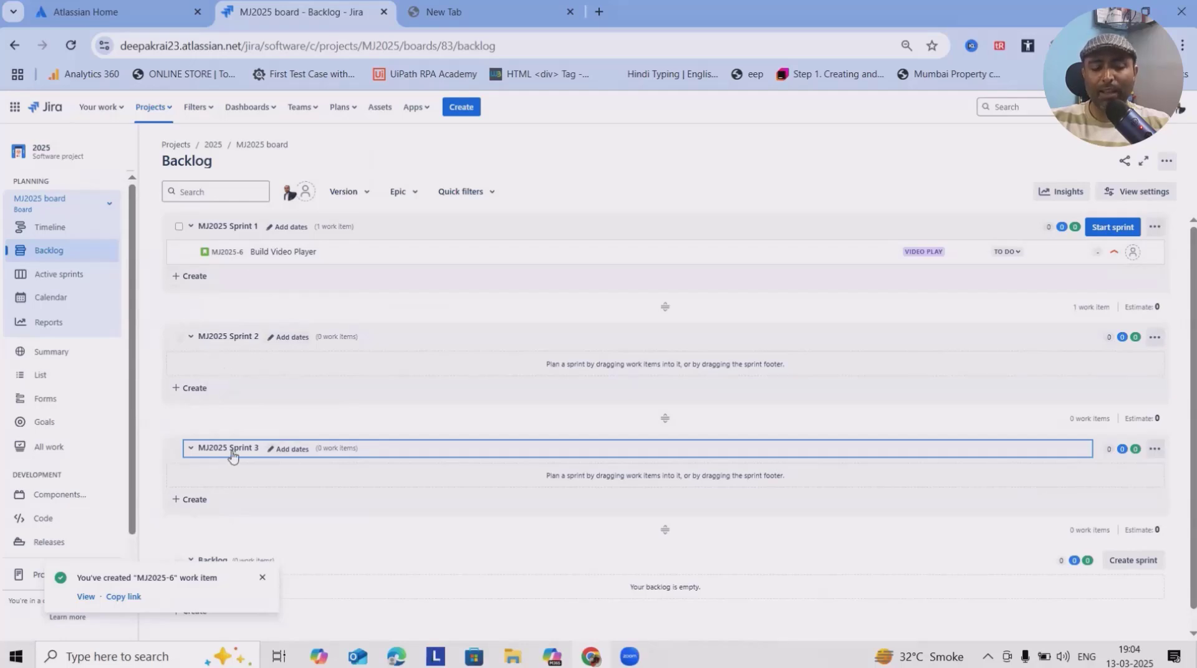
# Dismiss the creation notification and add stories named US 1 and US2 to the backlog.
pyautogui.scroll(-1, 326, 265)
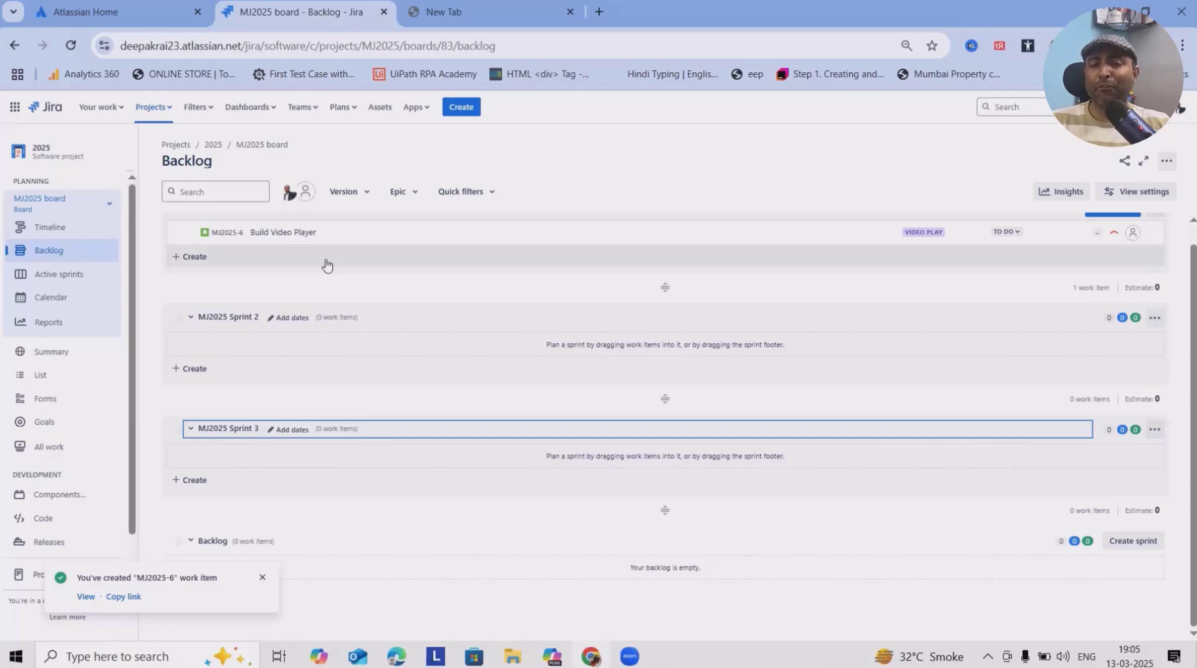
pyautogui.click(262, 578)
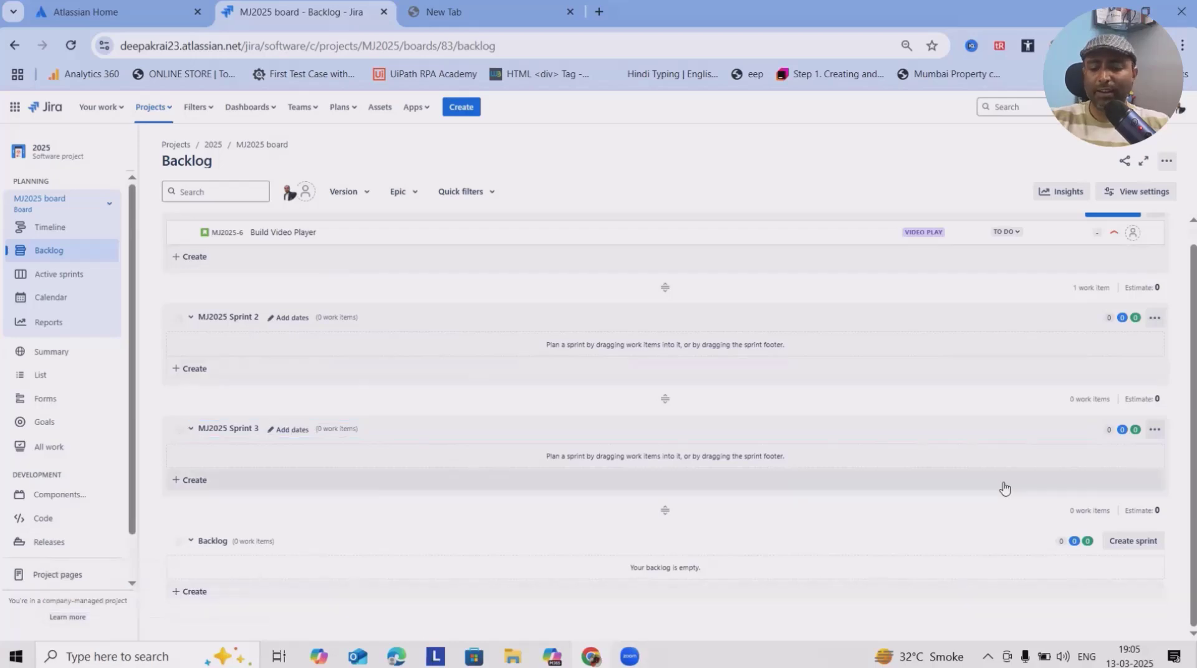
pyautogui.click(195, 593)
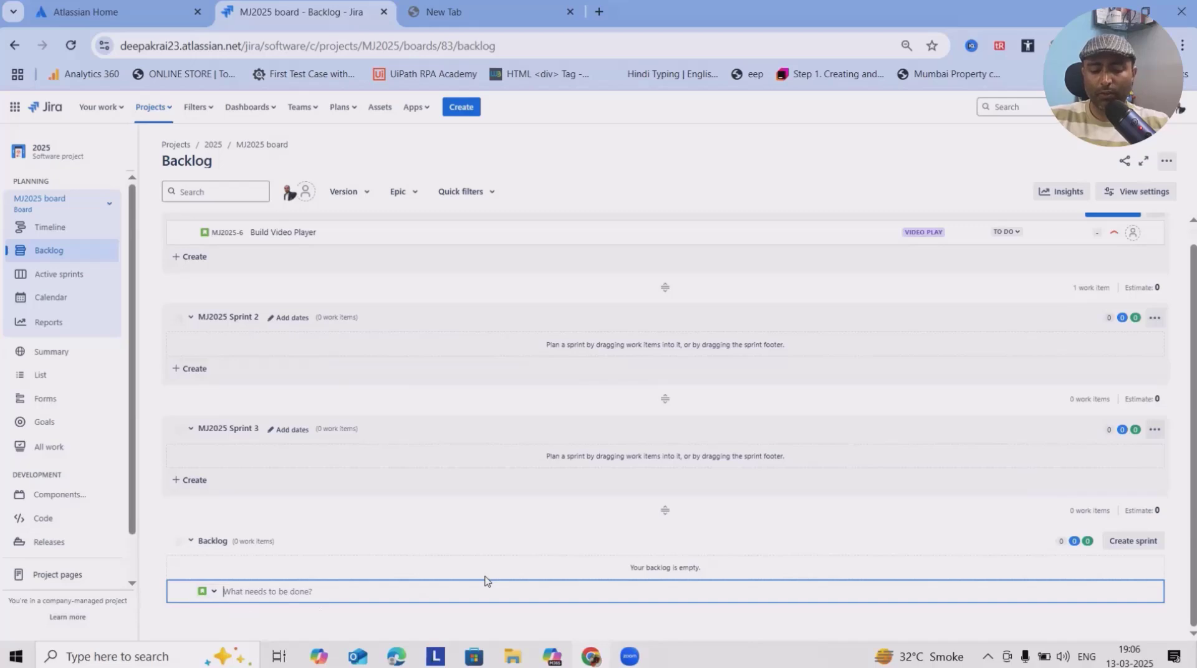
pyautogui.write('Us')
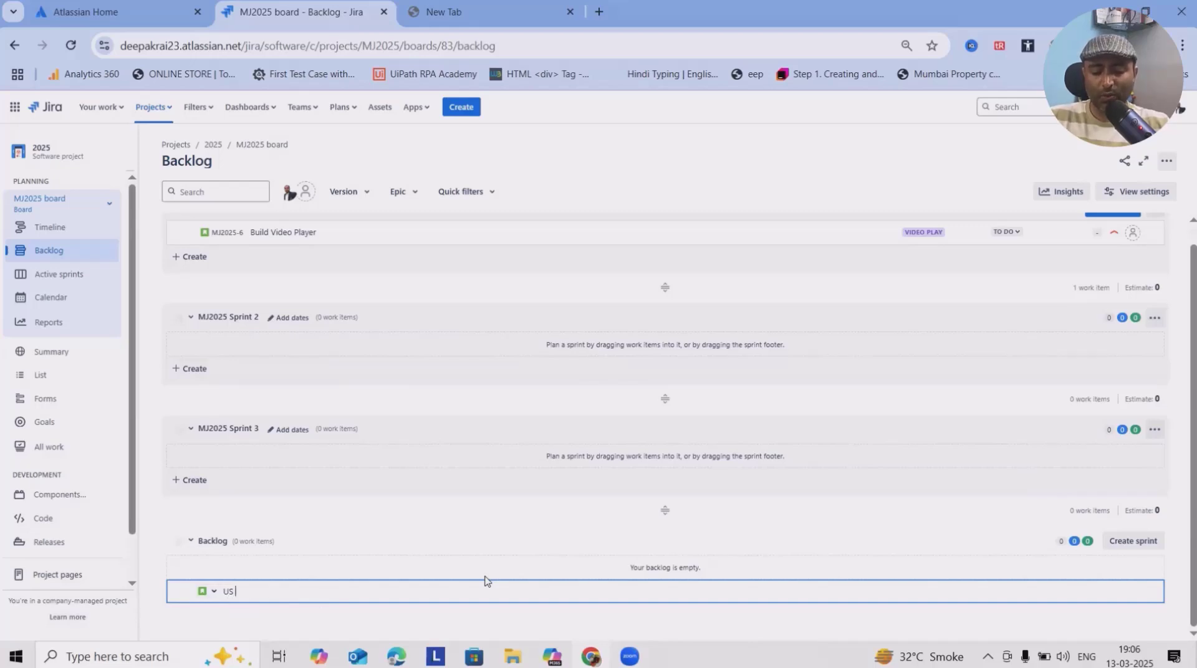
pyautogui.press('Return')
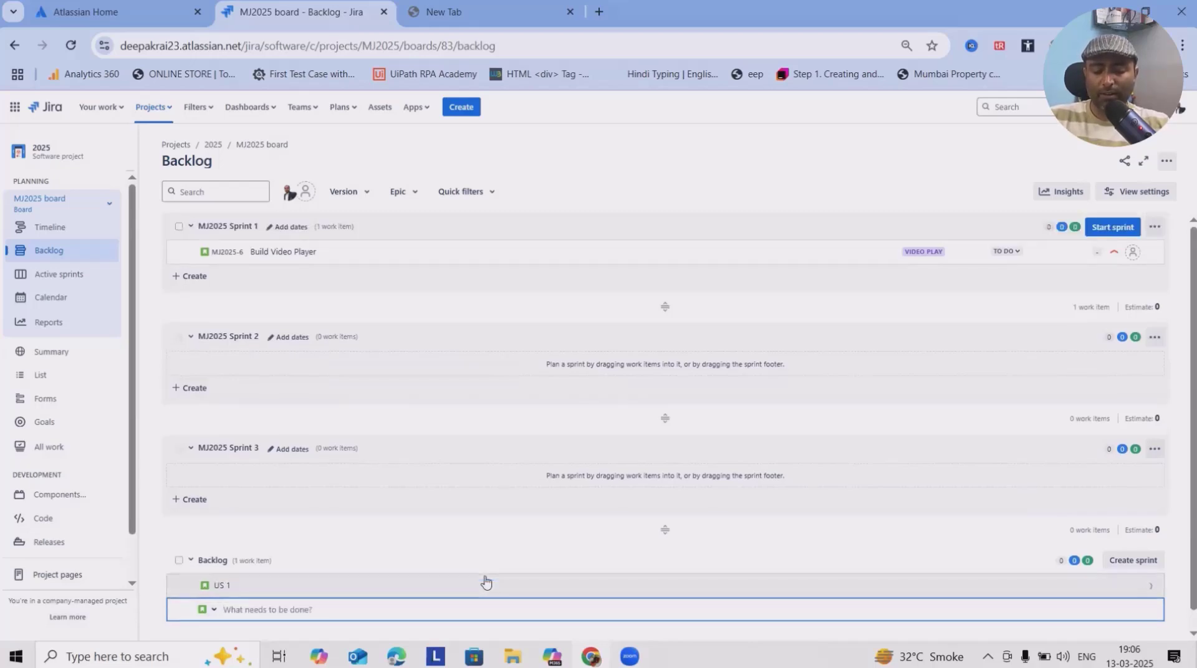
pyautogui.write('US2')
pyautogui.press('Return')
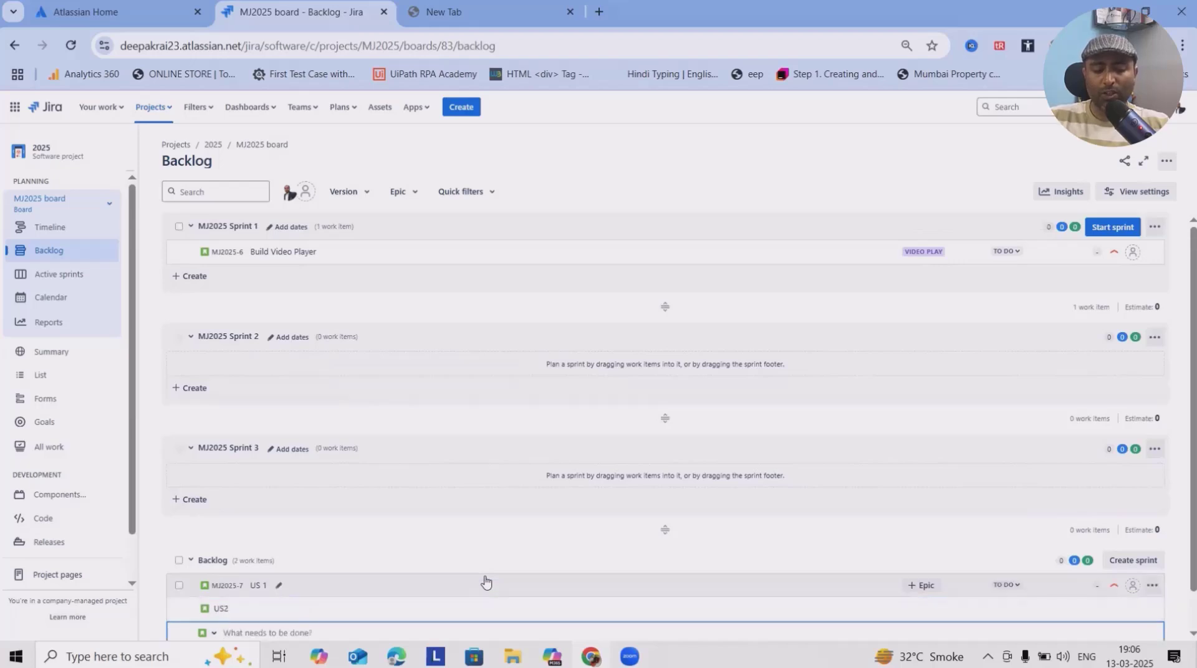
# Add three more stories named US 3, US 4 and US 5 to the backlog.
pyautogui.write('US')
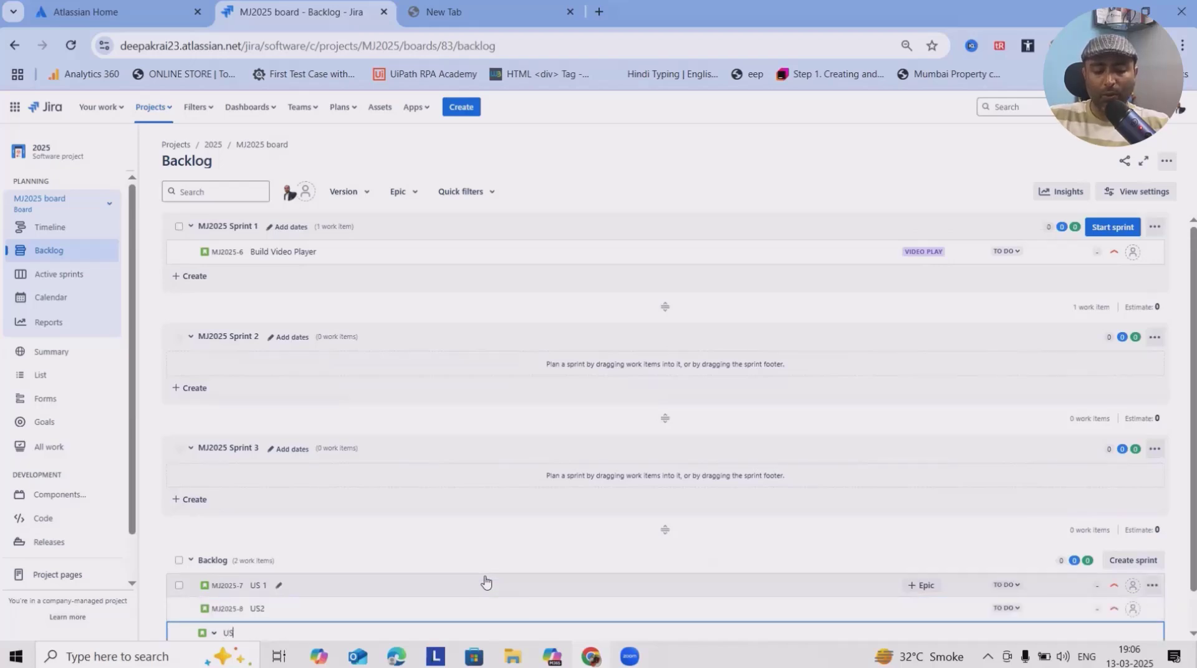
pyautogui.write(' 3')
pyautogui.press('Return')
pyautogui.write('U')
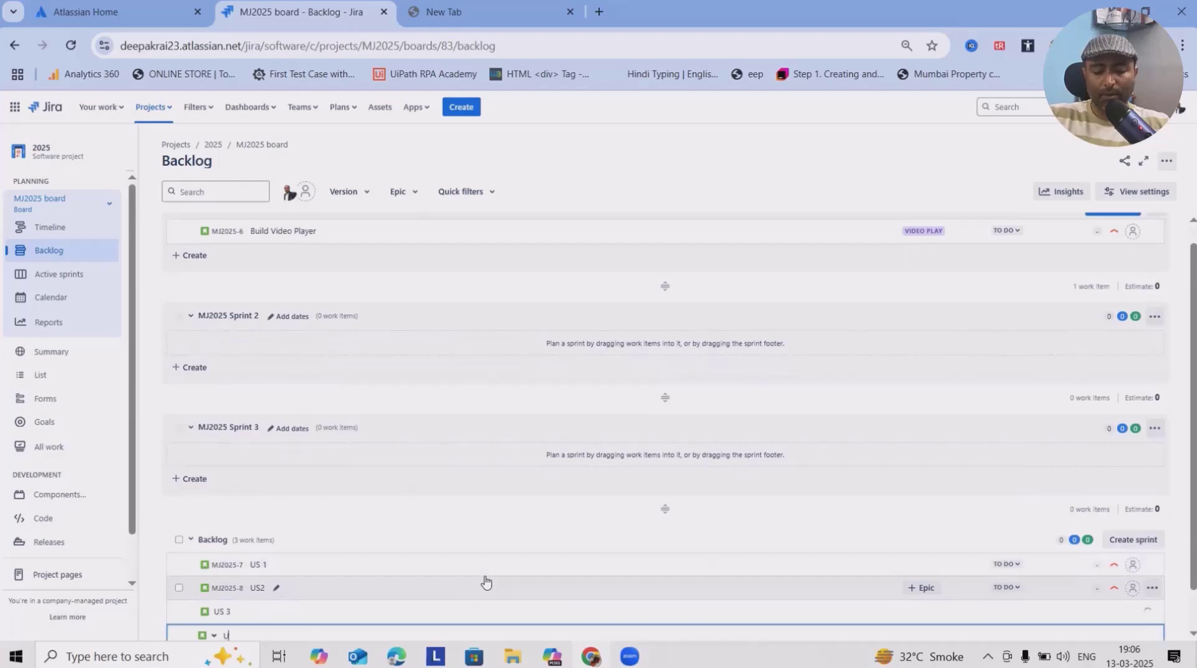
pyautogui.write('S 4')
pyautogui.press('Return')
pyautogui.write('US')
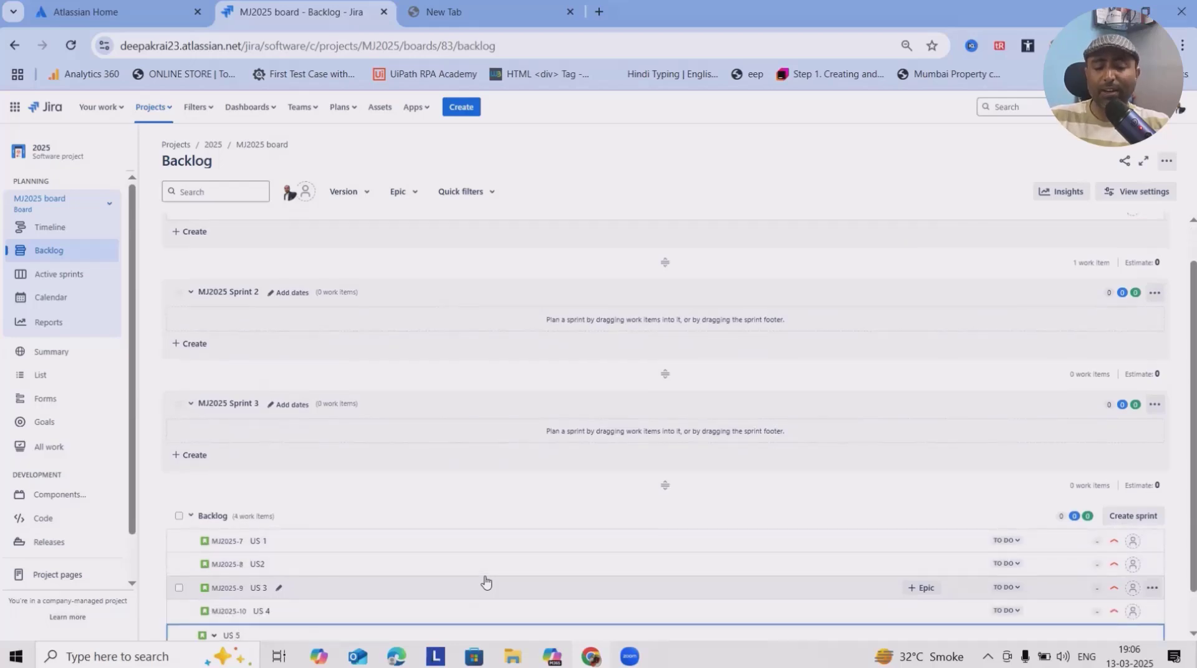
pyautogui.write(' 5')
pyautogui.press('Return')
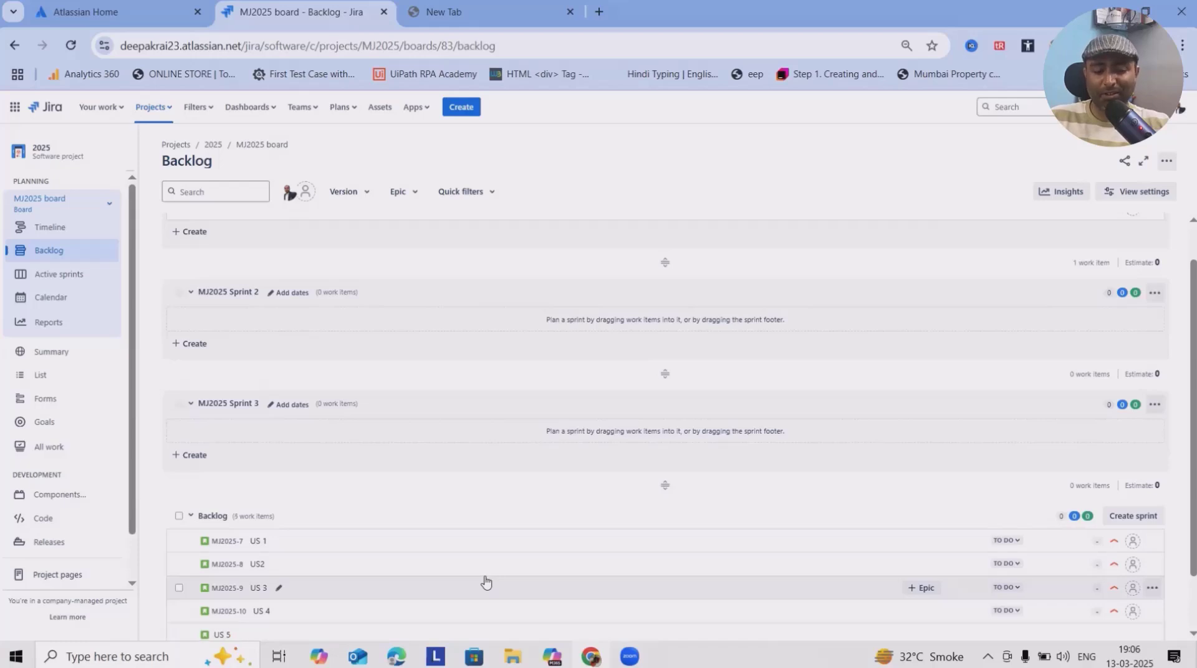
# Add the stories US 6, US 7, US 8, US 9 and US 10 to the backlog.
pyautogui.write('US')
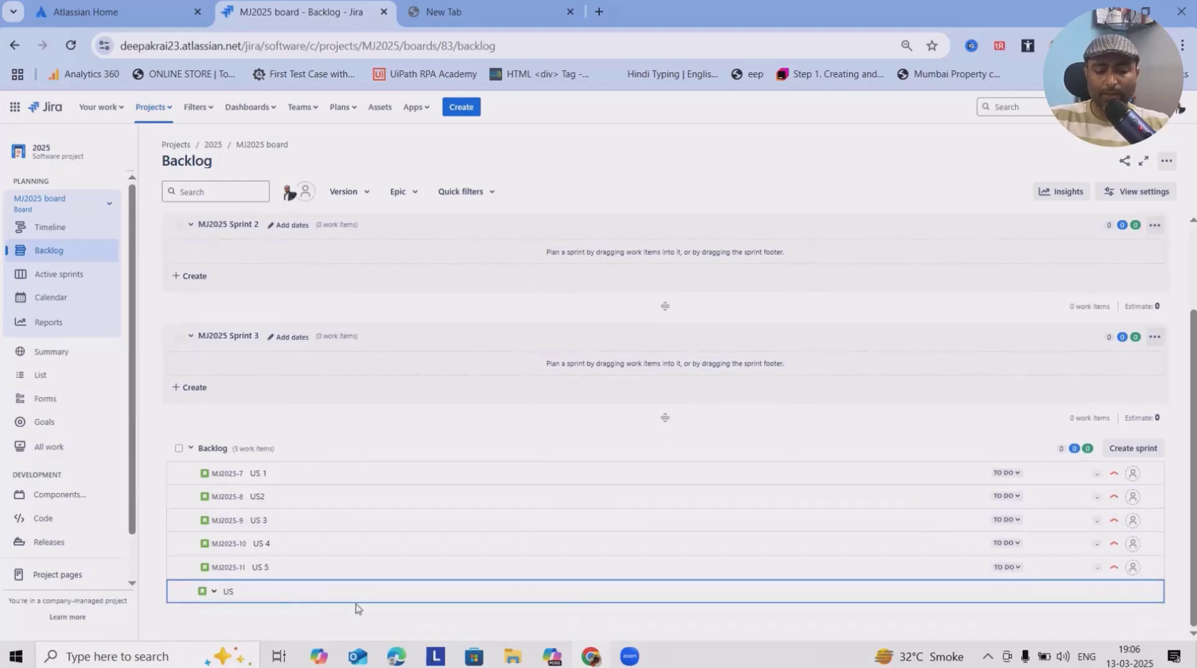
pyautogui.write(' 6')
pyautogui.press('Return')
pyautogui.write('US')
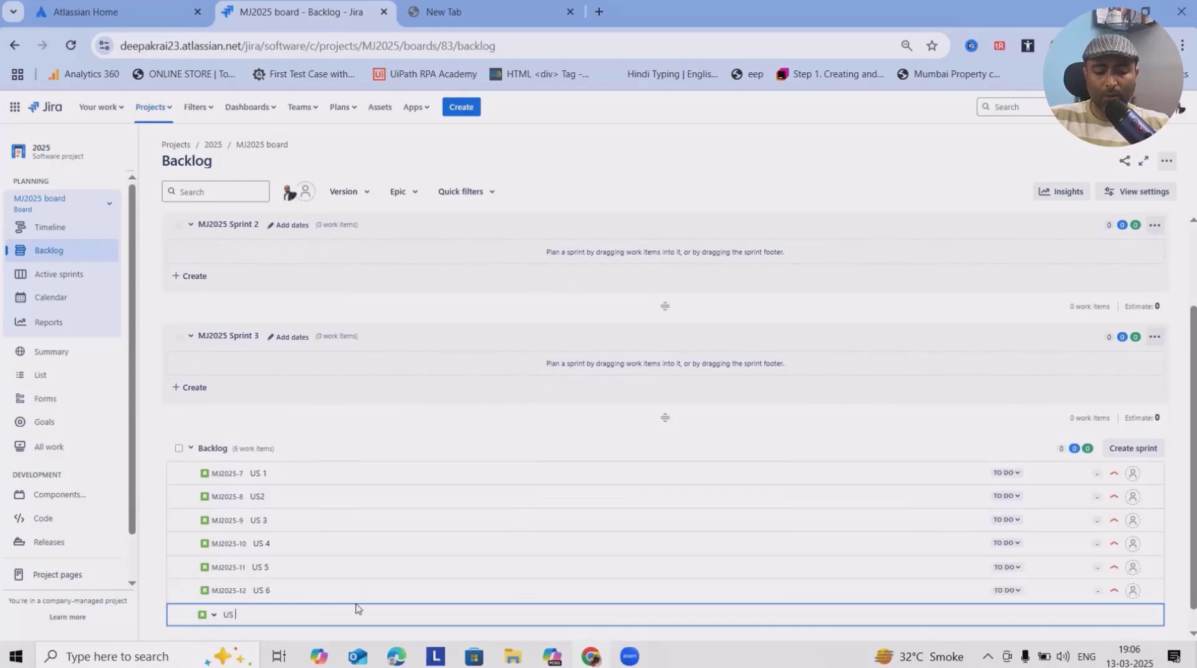
pyautogui.write(' 7')
pyautogui.press('Return')
pyautogui.write('US 8')
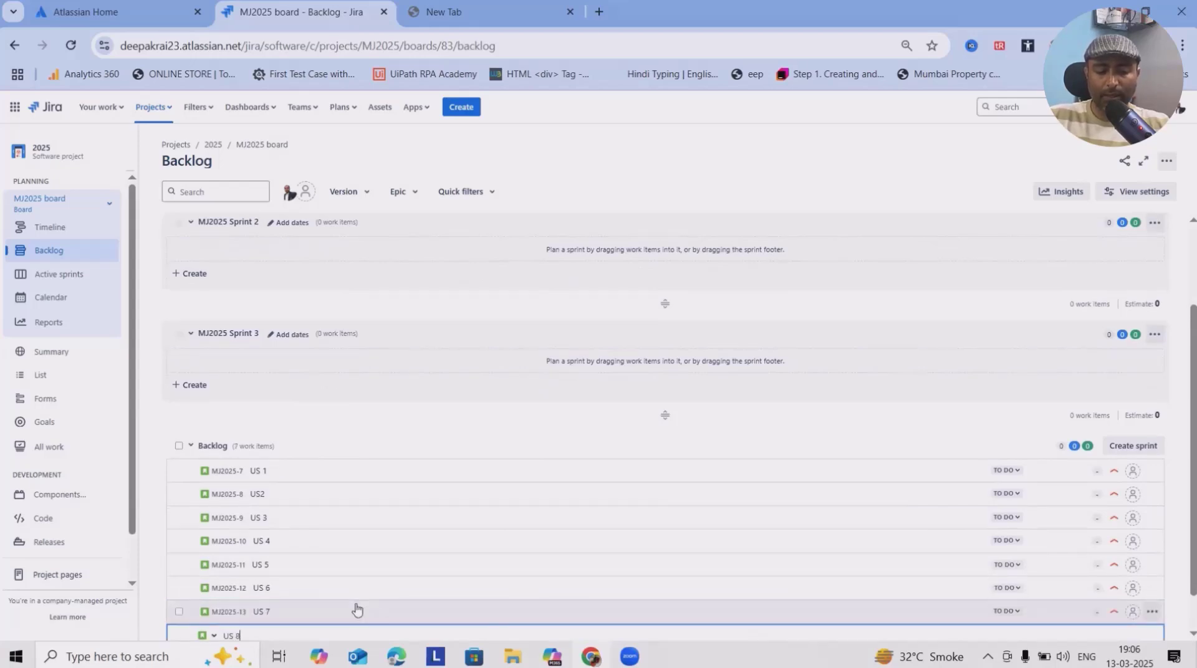
pyautogui.press('Return')
pyautogui.write('US 9')
pyautogui.press('Return')
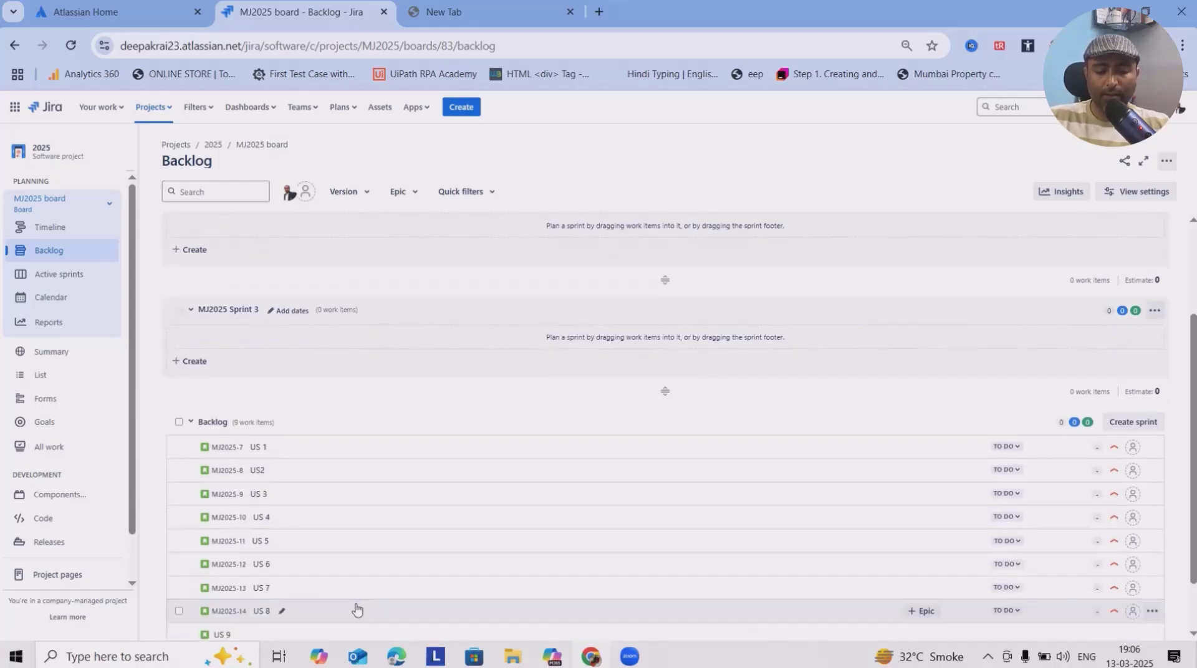
pyautogui.write('US 10')
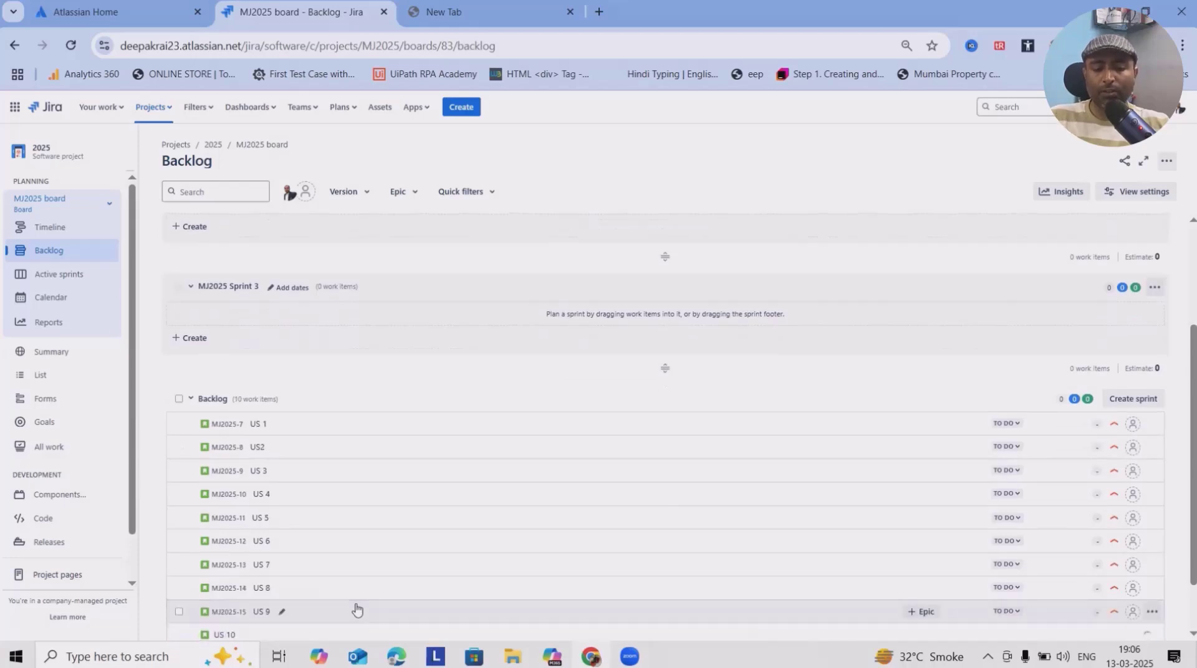
pyautogui.press('Return')
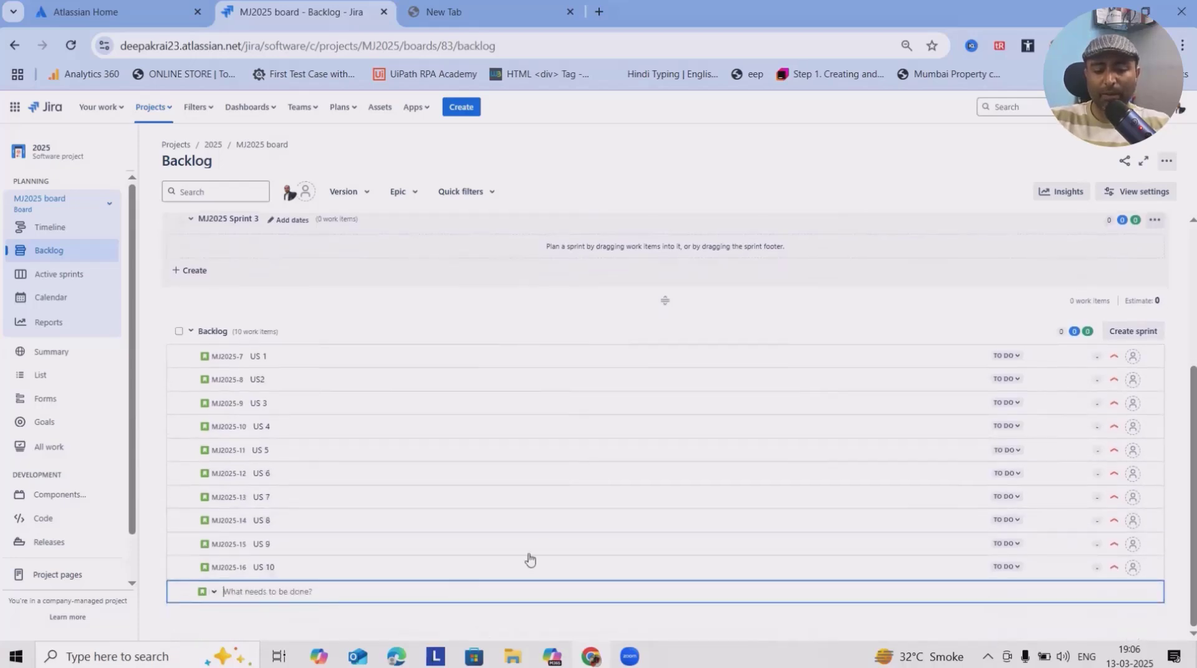
# Move the story US 1 from the backlog into MJ2025 Sprint 1, above Build Video Player.
pyautogui.scroll(4, 418, 449)
pyautogui.scroll(-4, 444, 498)
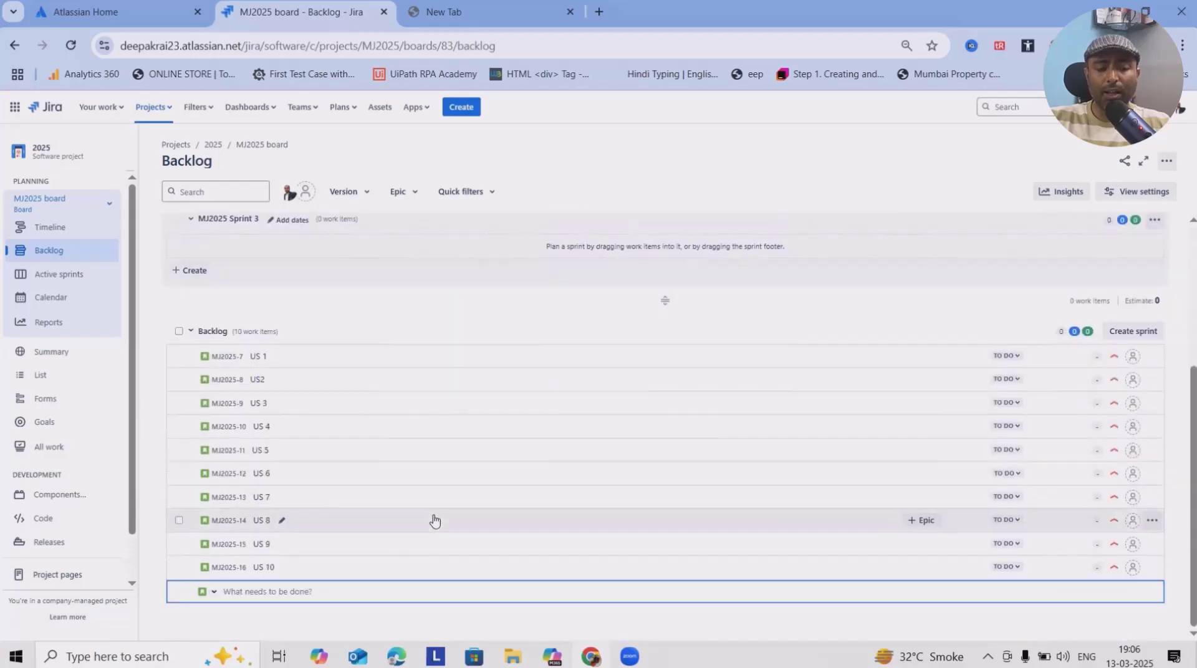
pyautogui.scroll(3, 433, 519)
pyautogui.moveTo(226, 514); pyautogui.dragTo(340, 277)
pyautogui.scroll(1, 374, 343)
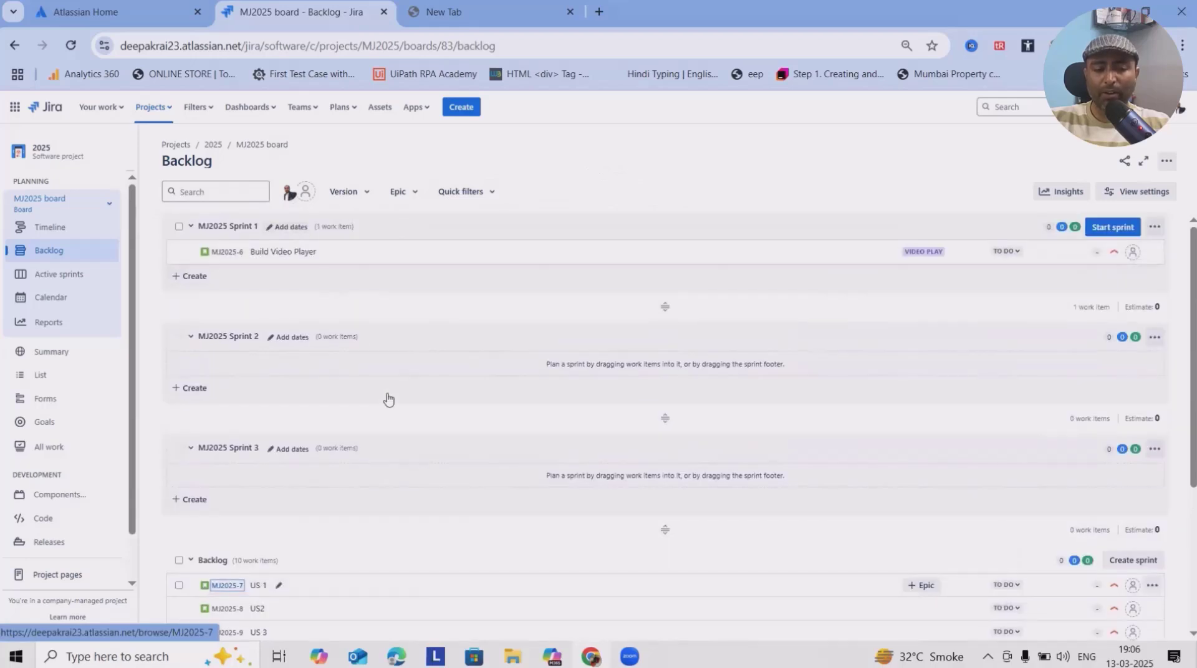
pyautogui.moveTo(224, 584); pyautogui.dragTo(301, 253)
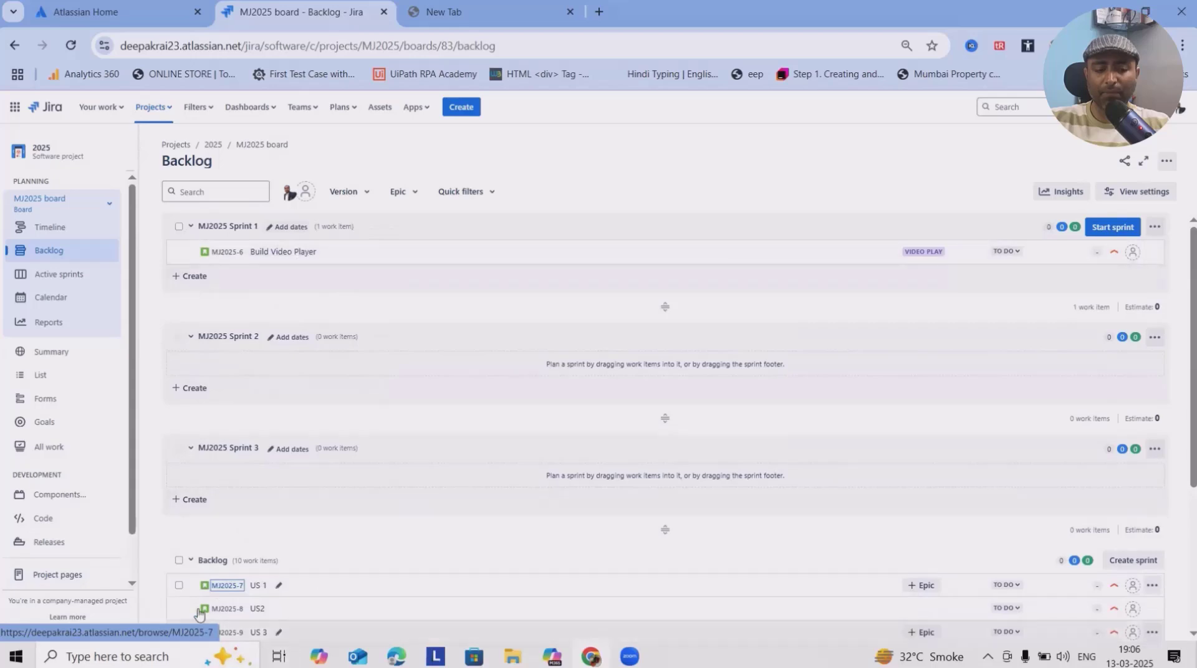
pyautogui.moveTo(262, 585); pyautogui.dragTo(309, 246)
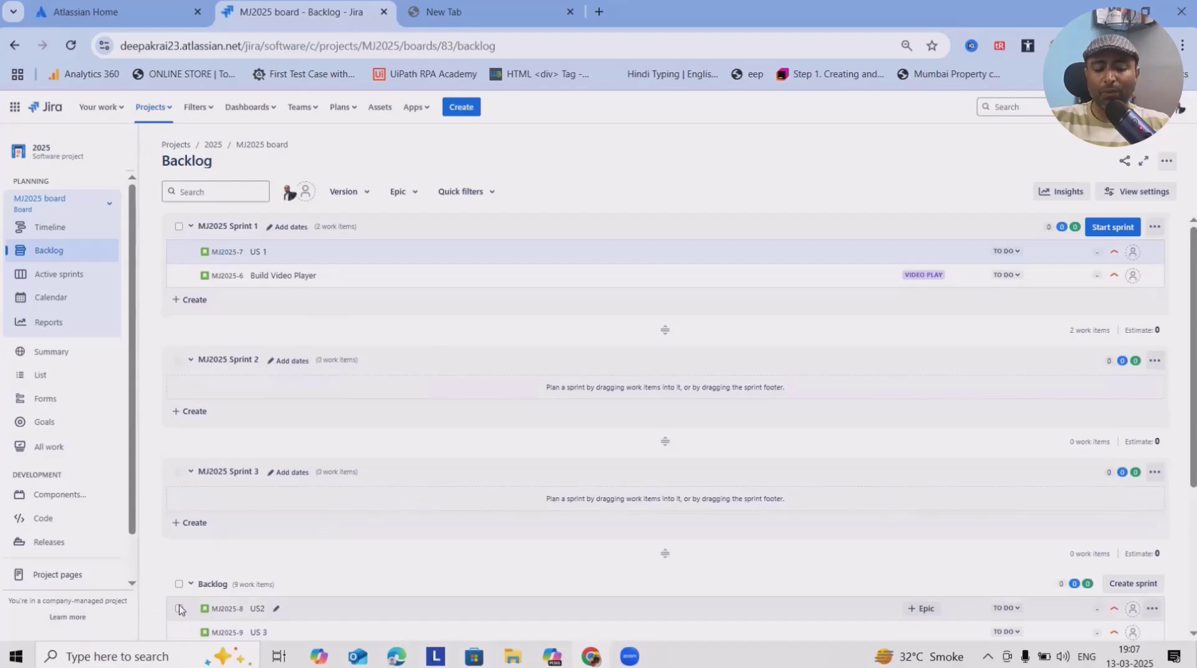
pyautogui.click(179, 584)
pyautogui.scroll(-2, 299, 608)
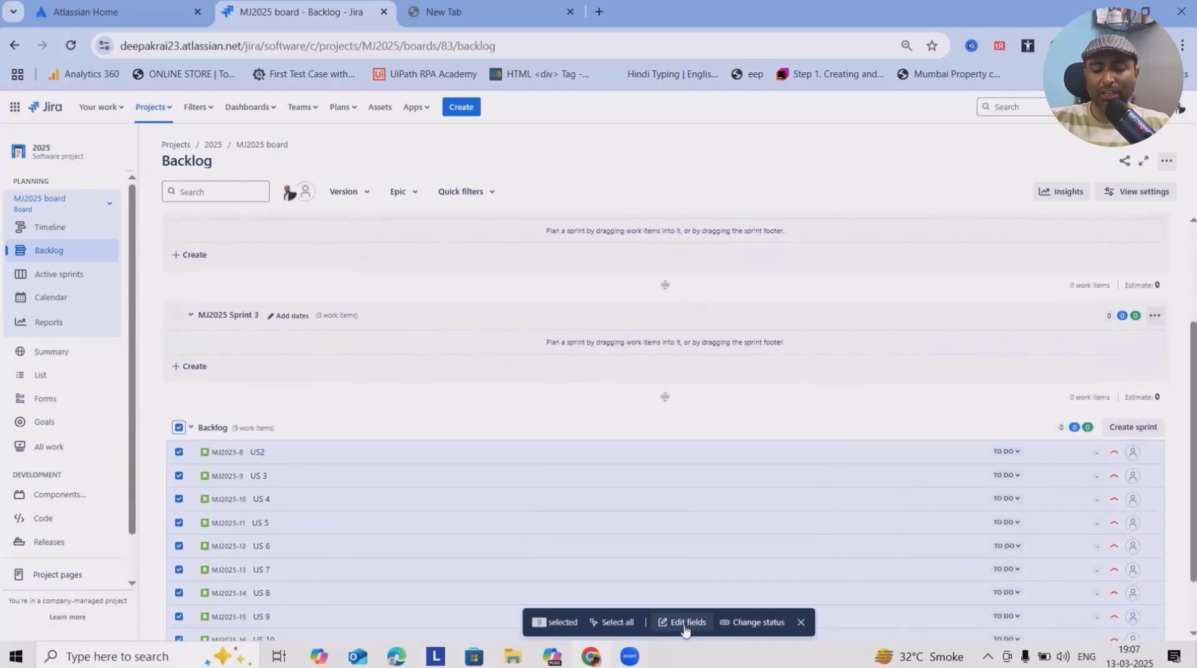
pyautogui.press('Escape')
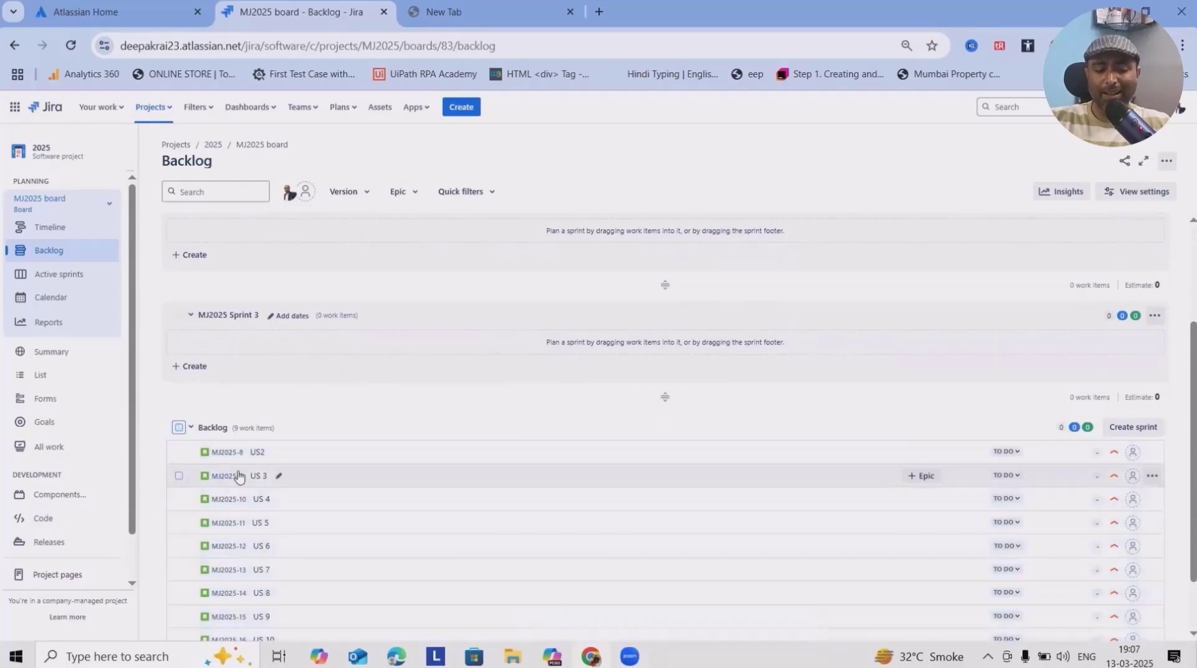
# Extend the sprint boundaries so MJ2025 Sprint 2 takes in US2, US 3 and US 4 and MJ2025 Sprint 3 takes in US 5, US 6 and US 7.
pyautogui.moveTo(240, 455); pyautogui.dragTo(642, 257)
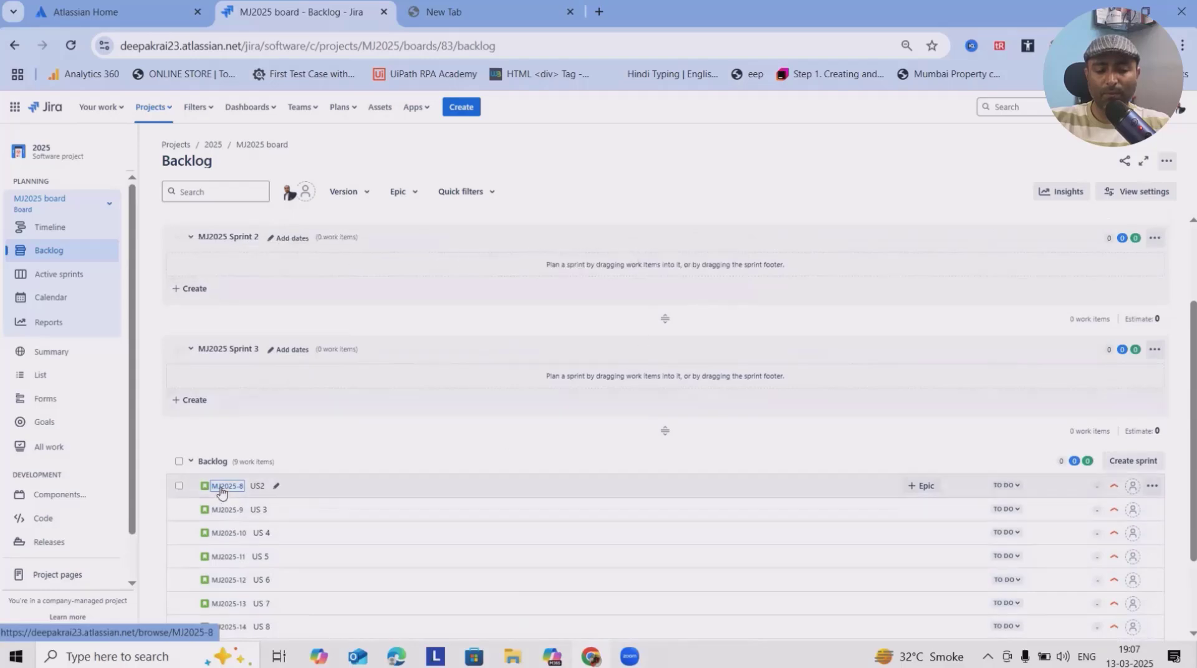
pyautogui.moveTo(221, 488); pyautogui.dragTo(321, 366)
pyautogui.moveTo(664, 430); pyautogui.dragTo(687, 444)
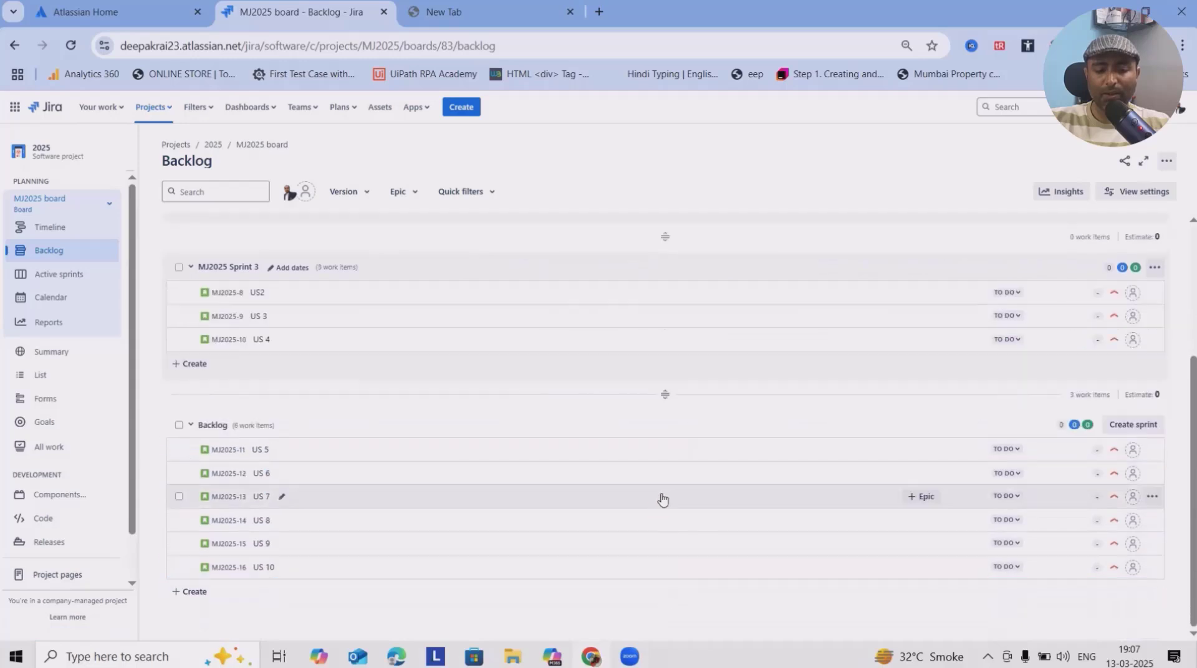
pyautogui.scroll(3, 470, 474)
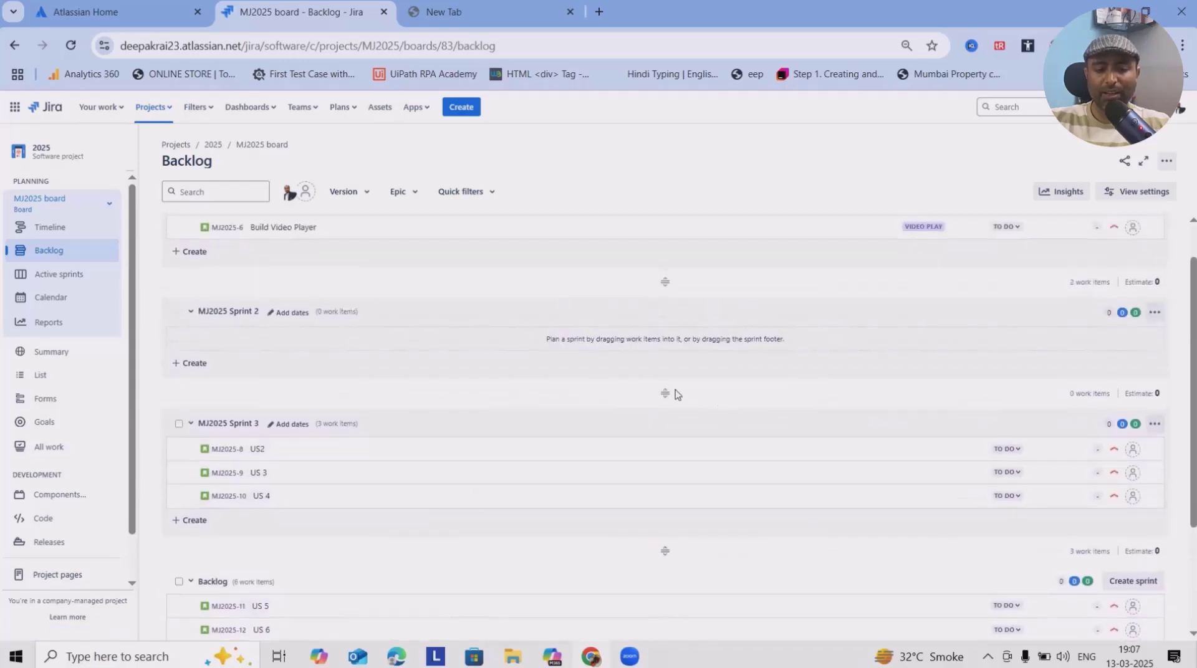
pyautogui.moveTo(661, 393); pyautogui.dragTo(639, 522)
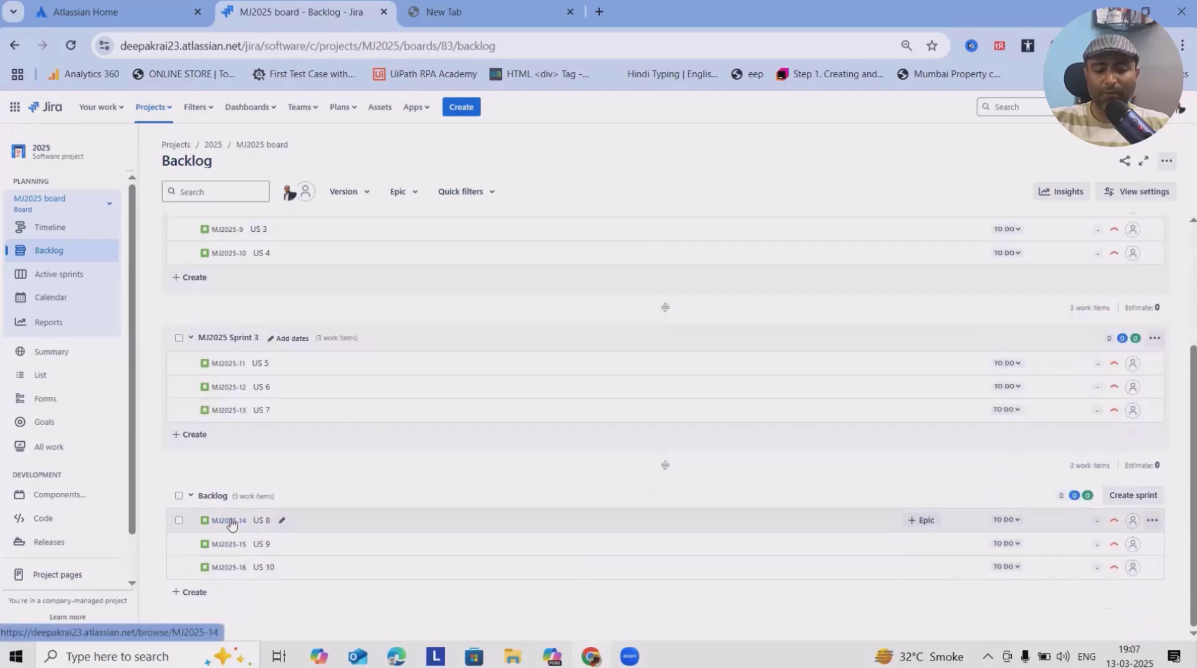
# Bulk edit the backlog stories US 8, US 9 and US 10, setting their sprint to MJ2025 Sprint 1, and clear the selection.
pyautogui.moveTo(230, 521)
pyautogui.mouseDown()
pyautogui.moveTo(254, 196)
pyautogui.moveTo(334, 317)
pyautogui.moveTo(241, 536)
pyautogui.mouseUp()
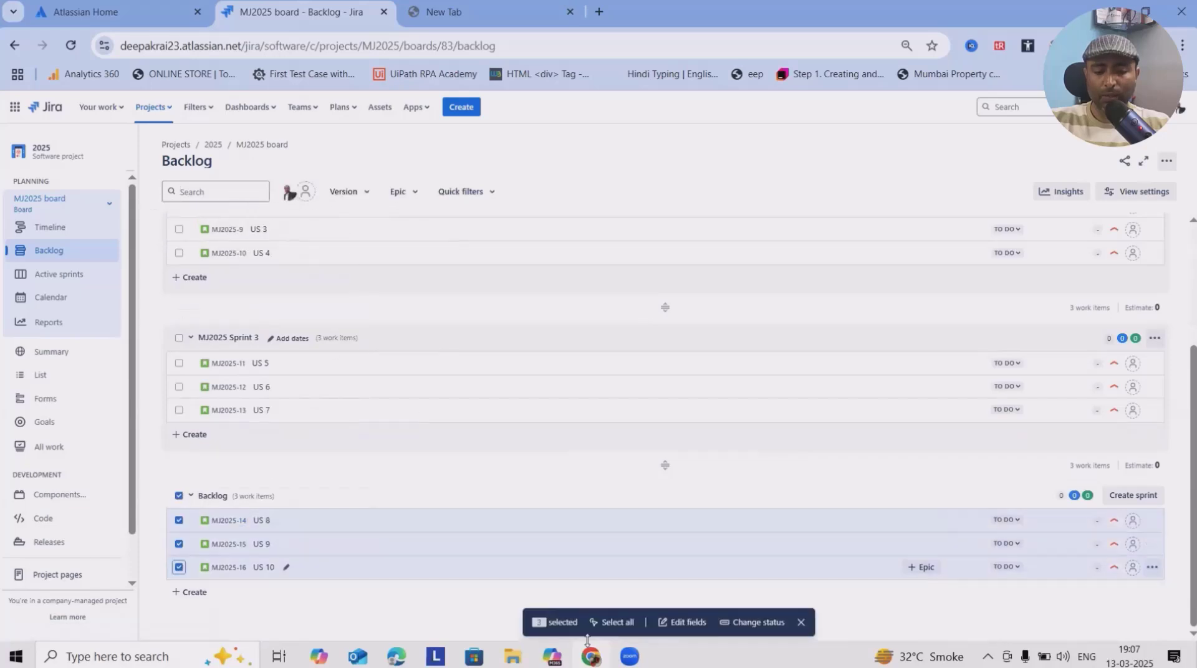
pyautogui.click(684, 622)
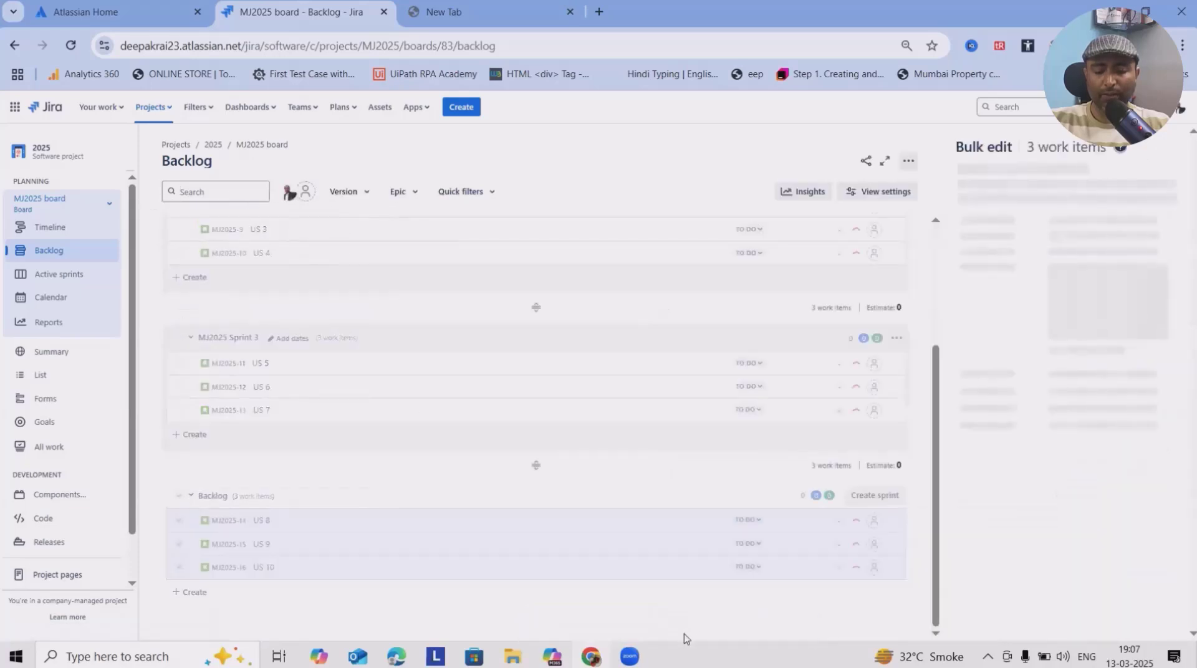
pyautogui.click(1160, 616)
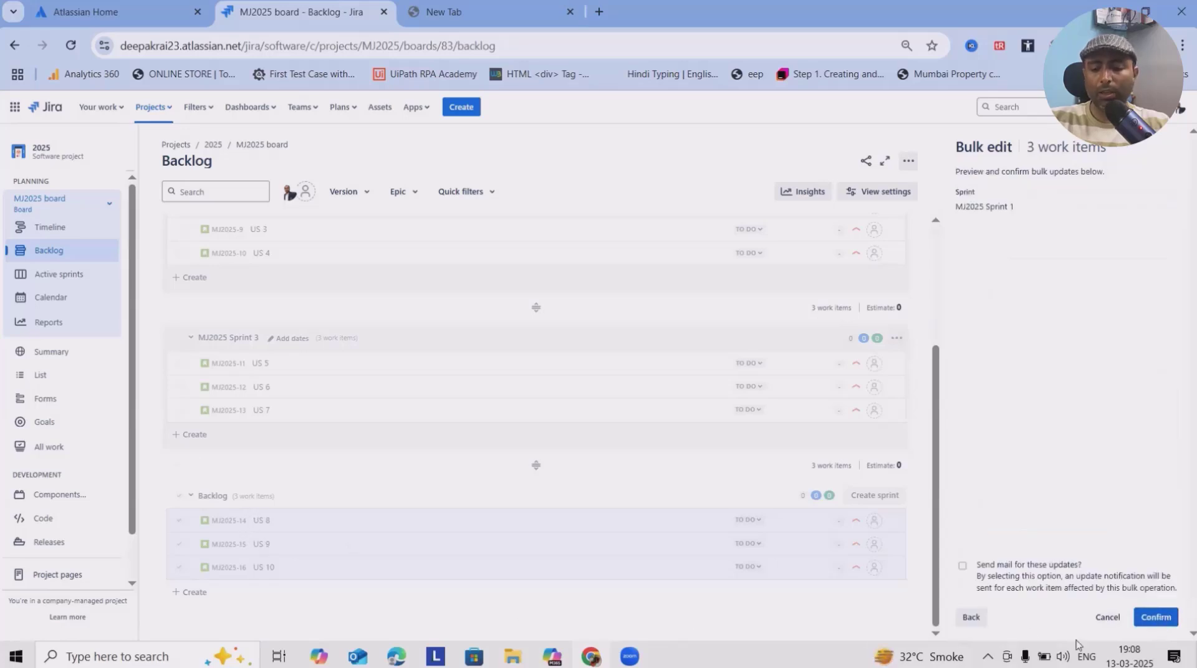
pyautogui.click(1163, 625)
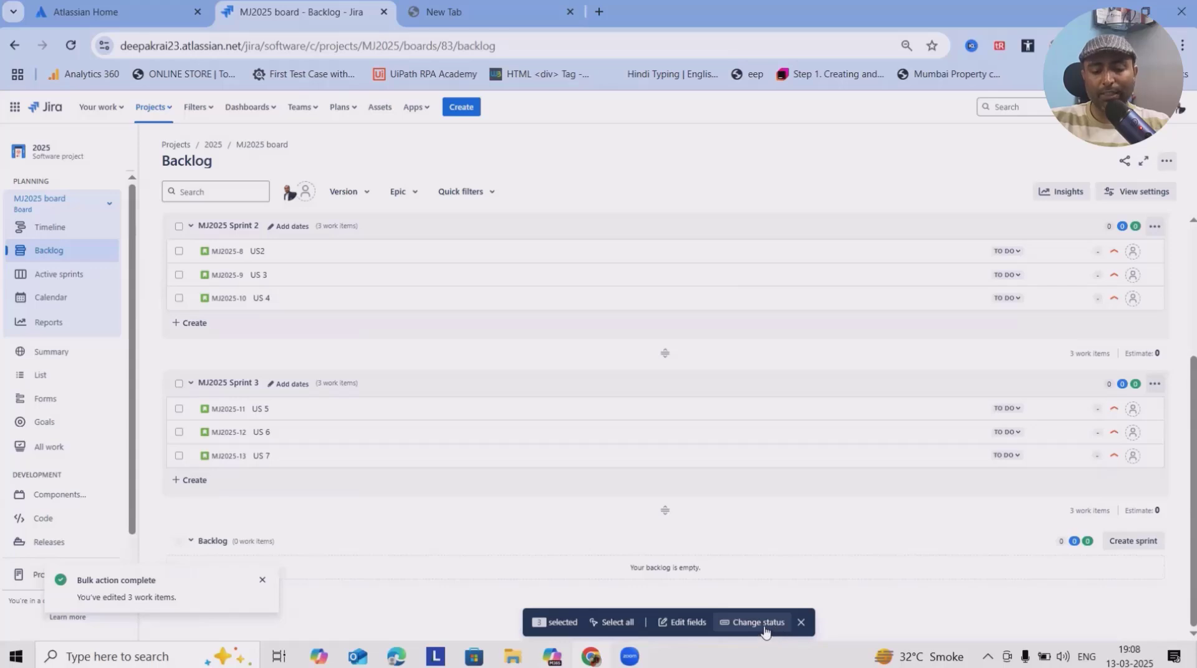
pyautogui.click(801, 623)
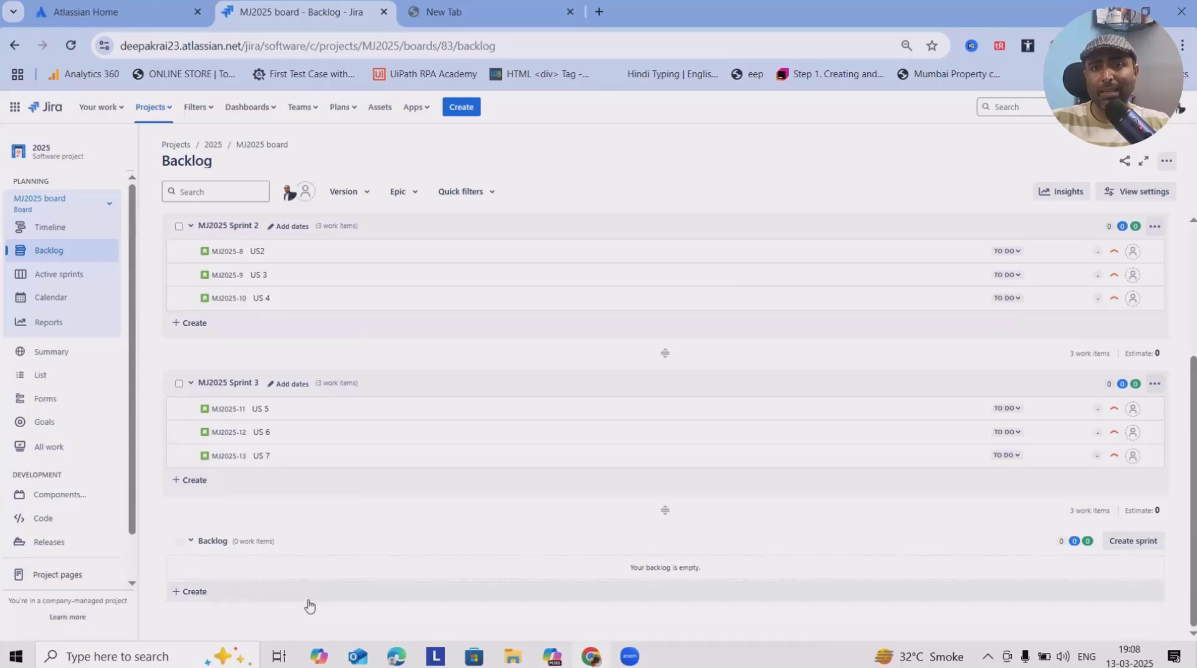
# Start MJ2025 Sprint 1 with a duration of 2 weeks and a start date of 3/13/2025.
pyautogui.scroll(3, 499, 443)
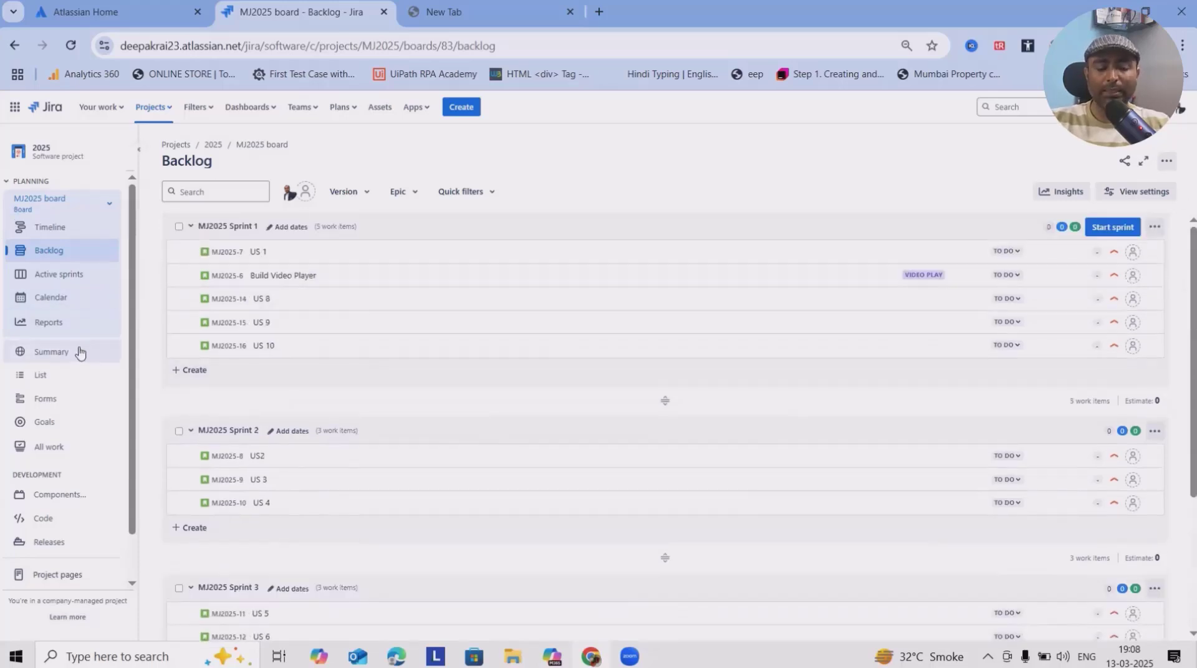
pyautogui.click(1119, 229)
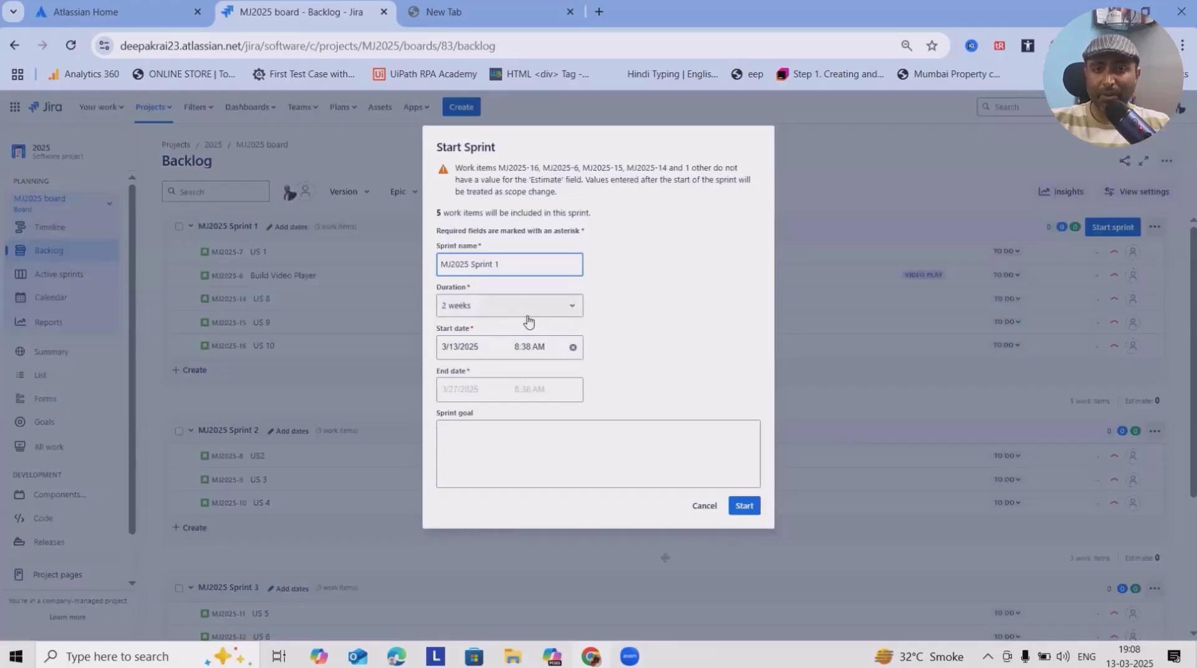
pyautogui.click(745, 506)
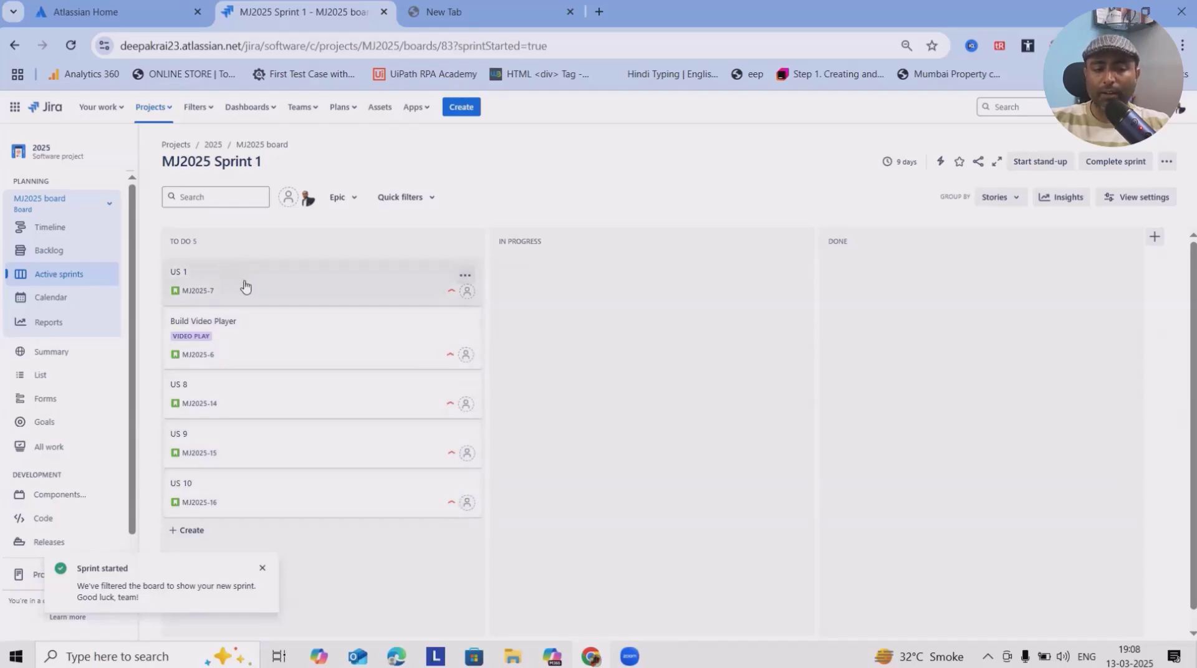
# Move US 1 to In Progress and Build Video Player, US 8, US 9 and US 10 to Done on the sprint board.
pyautogui.moveTo(245, 286); pyautogui.dragTo(565, 278)
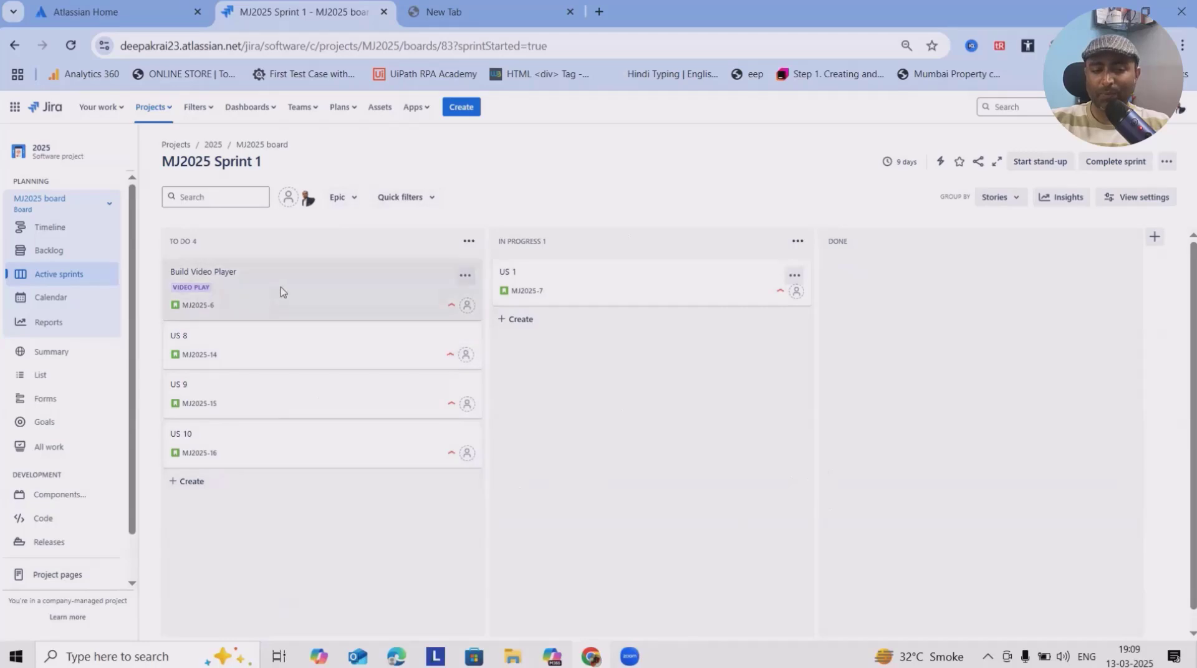
pyautogui.moveTo(281, 292); pyautogui.dragTo(922, 268)
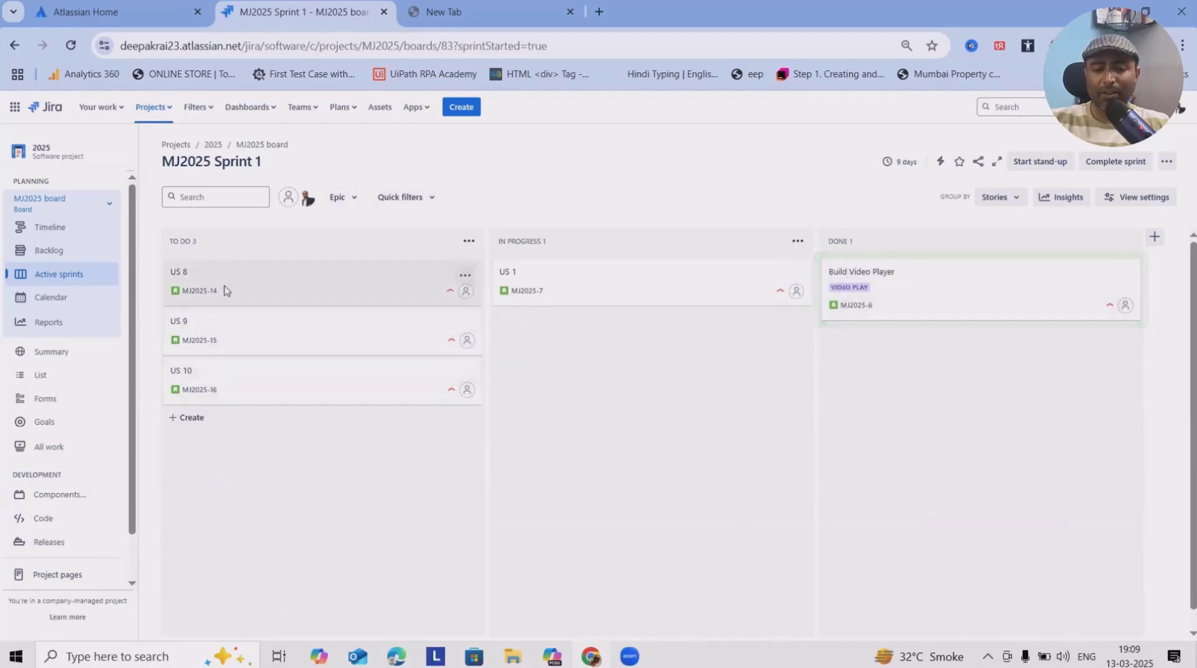
pyautogui.moveTo(226, 290); pyautogui.dragTo(887, 344)
pyautogui.moveTo(215, 278); pyautogui.dragTo(883, 392)
pyautogui.moveTo(280, 292); pyautogui.dragTo(900, 434)
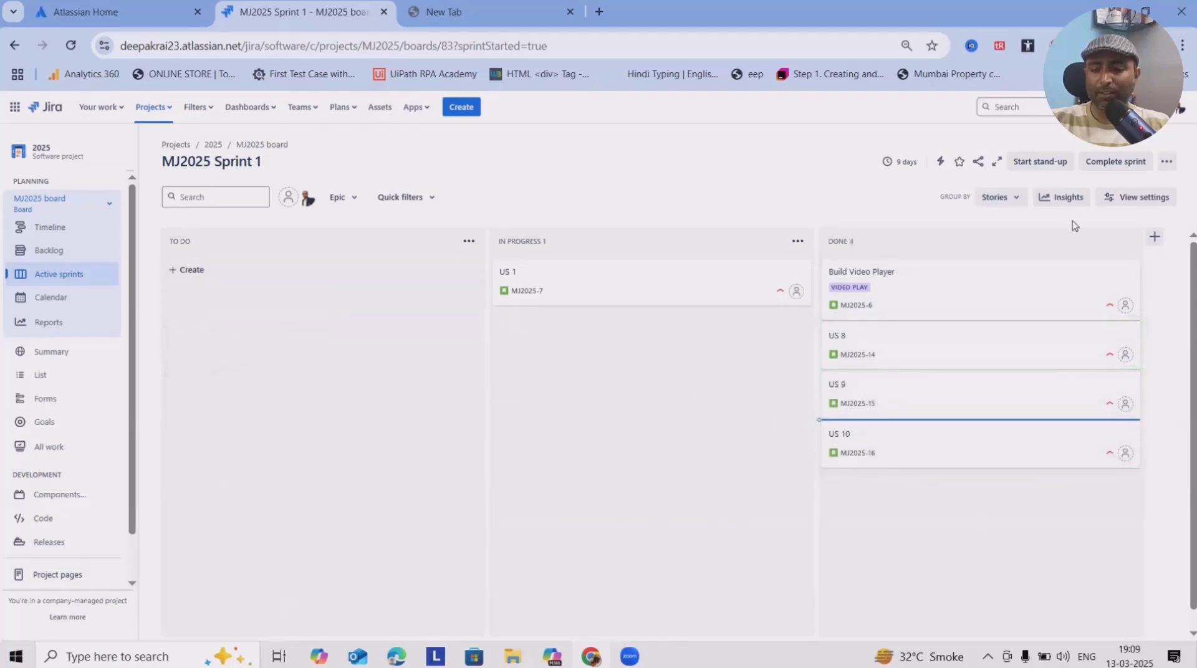
# Open the sprint insights and review the work items for attention, sprint progress and burndown chart.
pyautogui.click(1062, 197)
pyautogui.scroll(-1, 1083, 465)
pyautogui.moveTo(1072, 530)
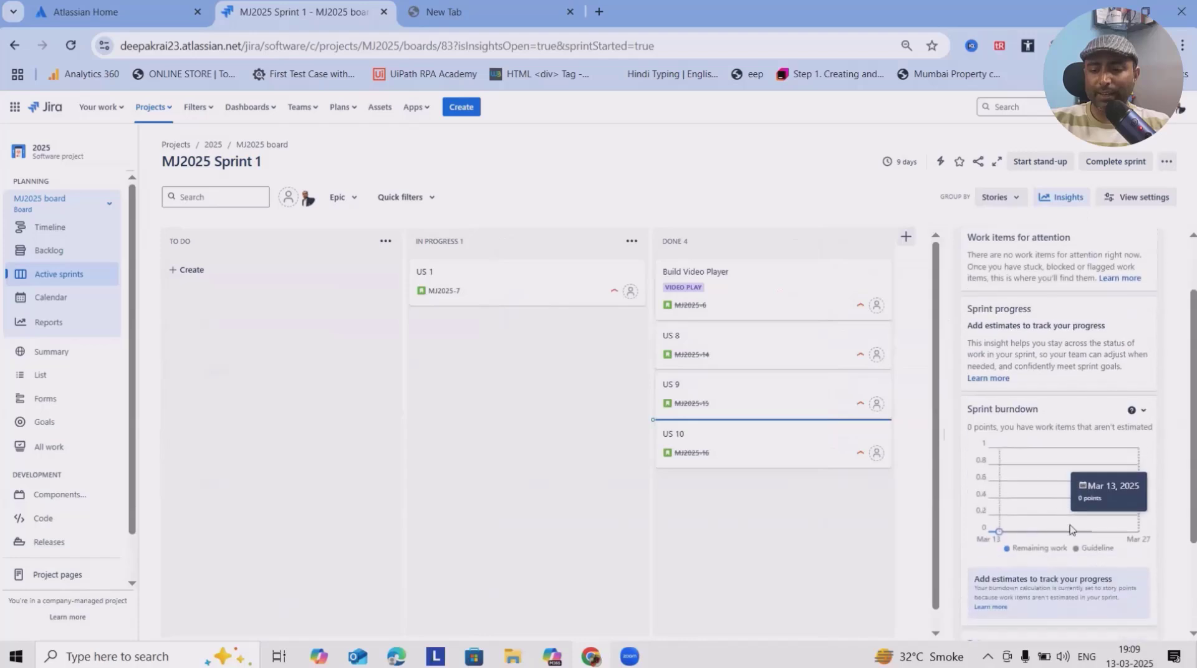
pyautogui.scroll(-2, 1076, 580)
pyautogui.scroll(3, 1081, 590)
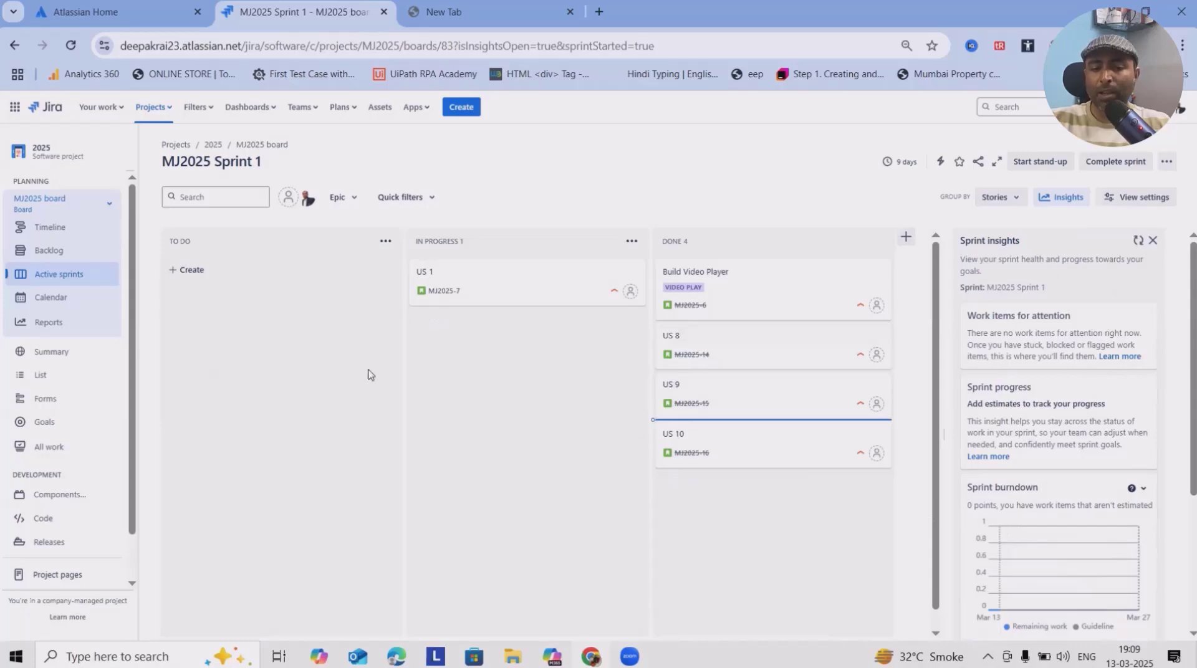
# Complete MJ2025 Sprint 1, moving open work items to MJ2025 Sprint 2 and requesting a retrospective for the sprint.
pyautogui.click(1116, 162)
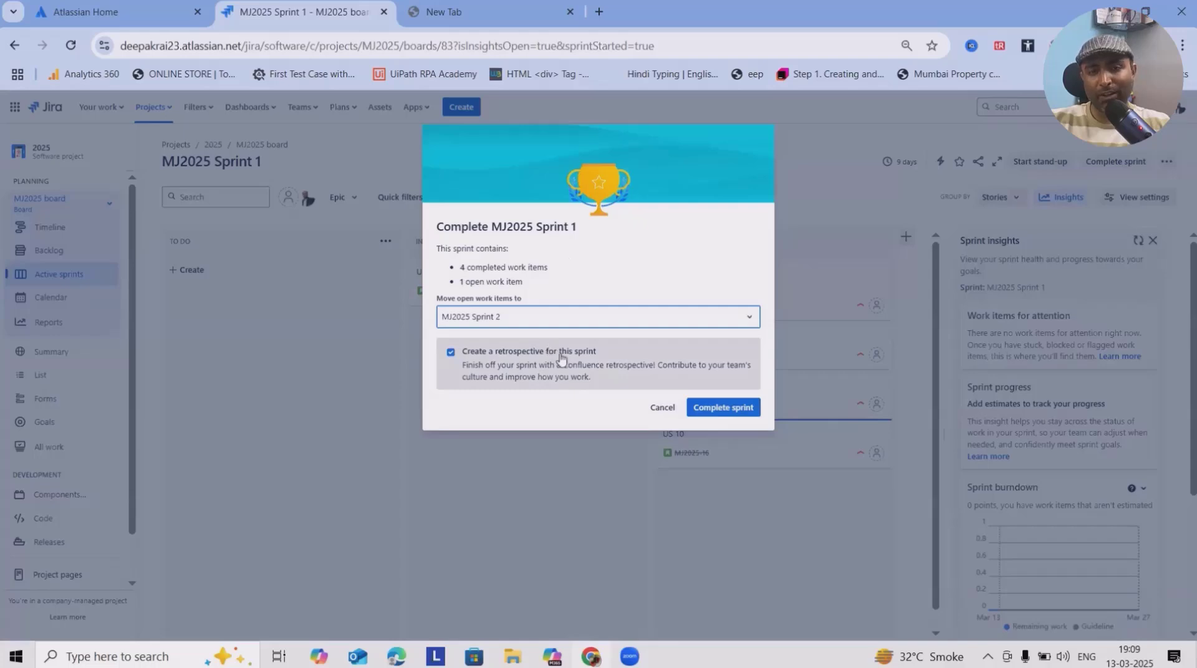
pyautogui.click(710, 411)
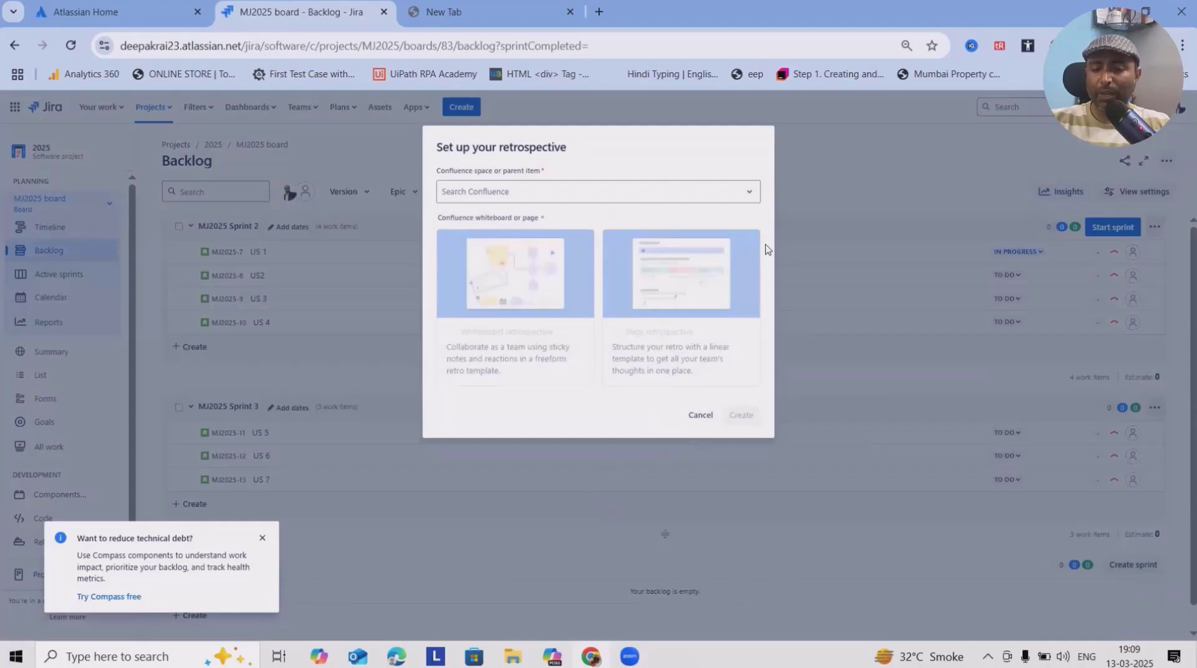
# Check the Confluence space choices for the retrospective, and cancel its setup to return to the backlog.
pyautogui.click(748, 193)
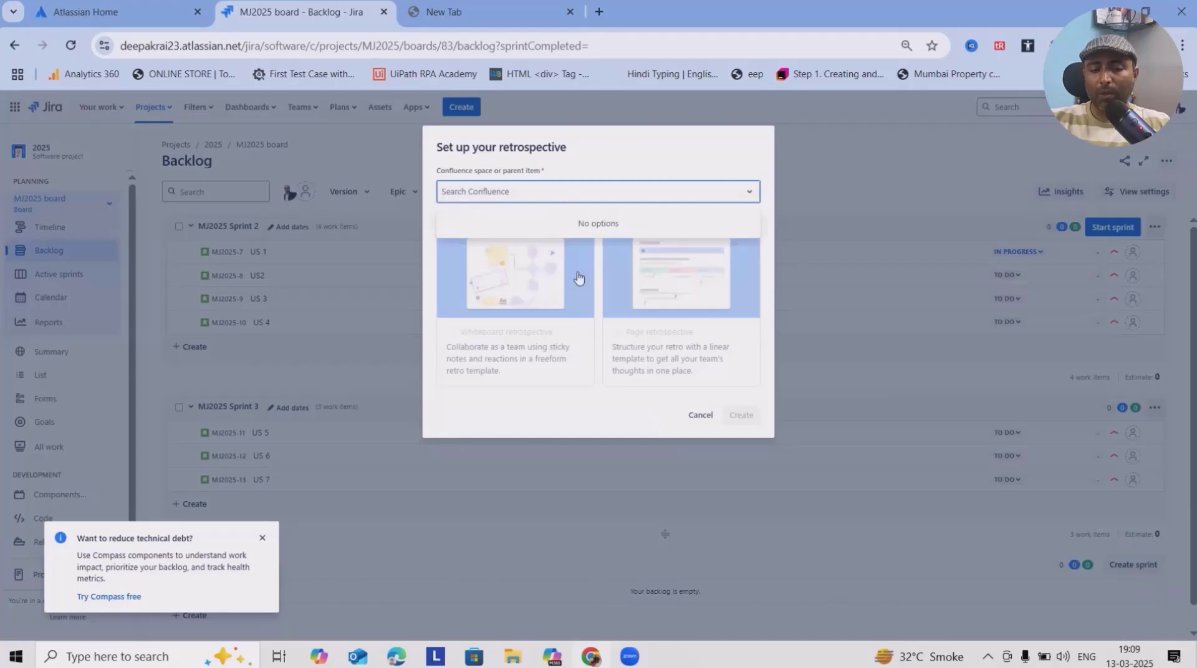
pyautogui.click(700, 416)
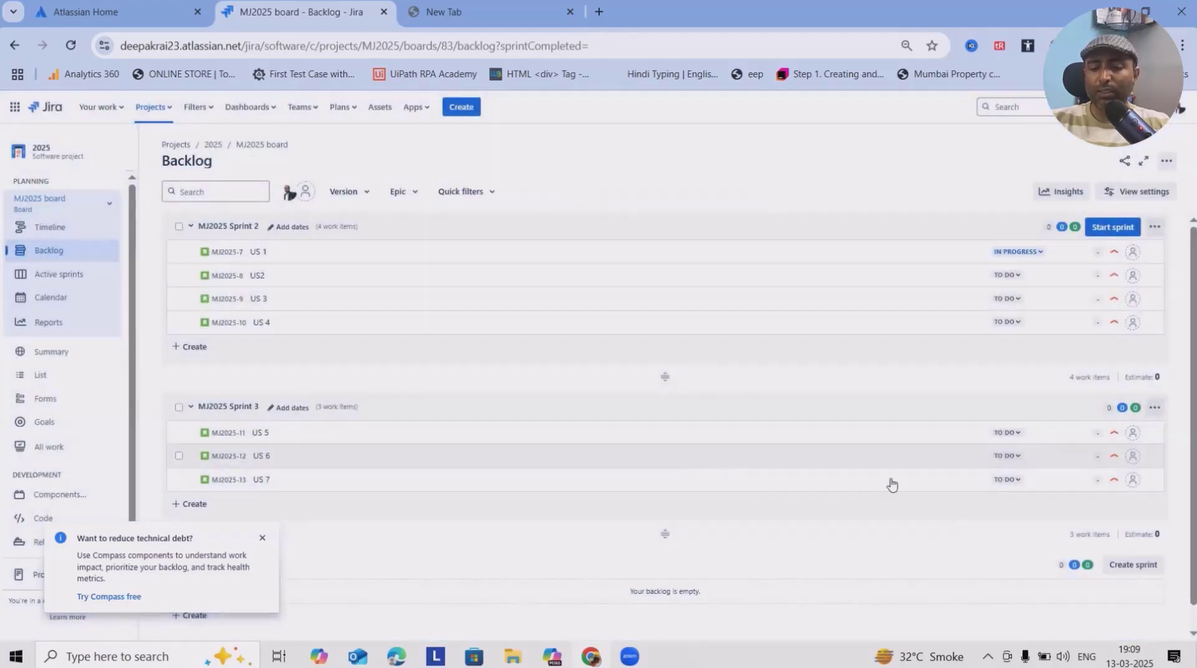
pyautogui.scroll(-1, 359, 517)
pyautogui.scroll(1, 272, 505)
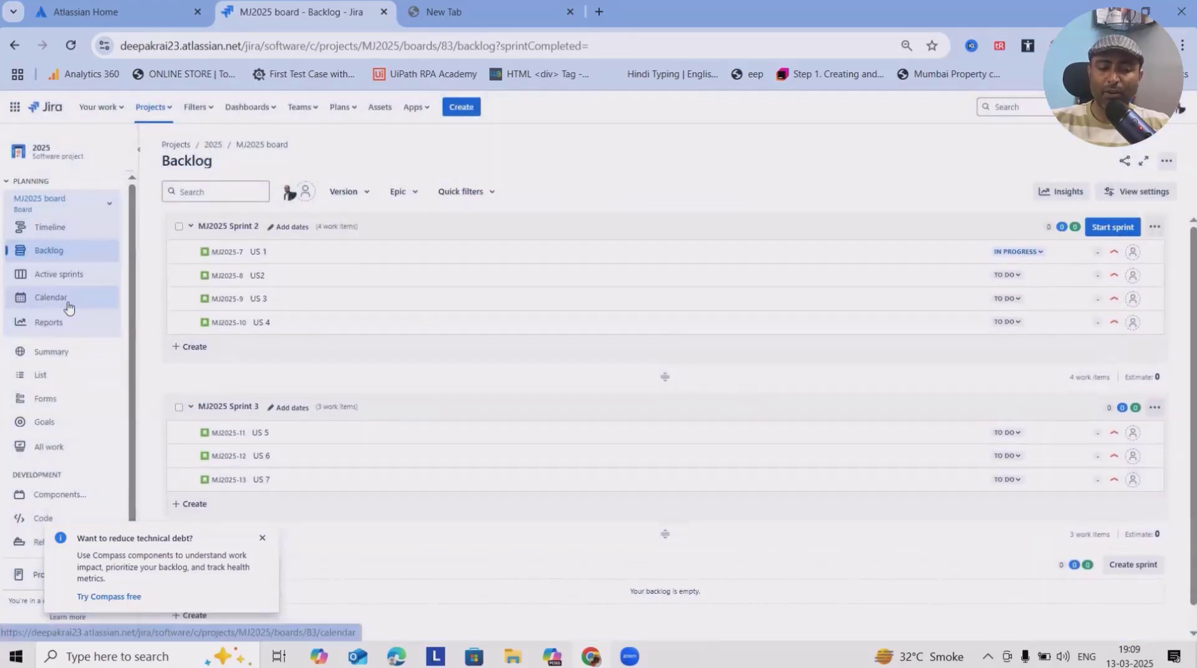
# View the active sprints board and the all reports overview, and return to the MJ2025 board.
pyautogui.click(56, 274)
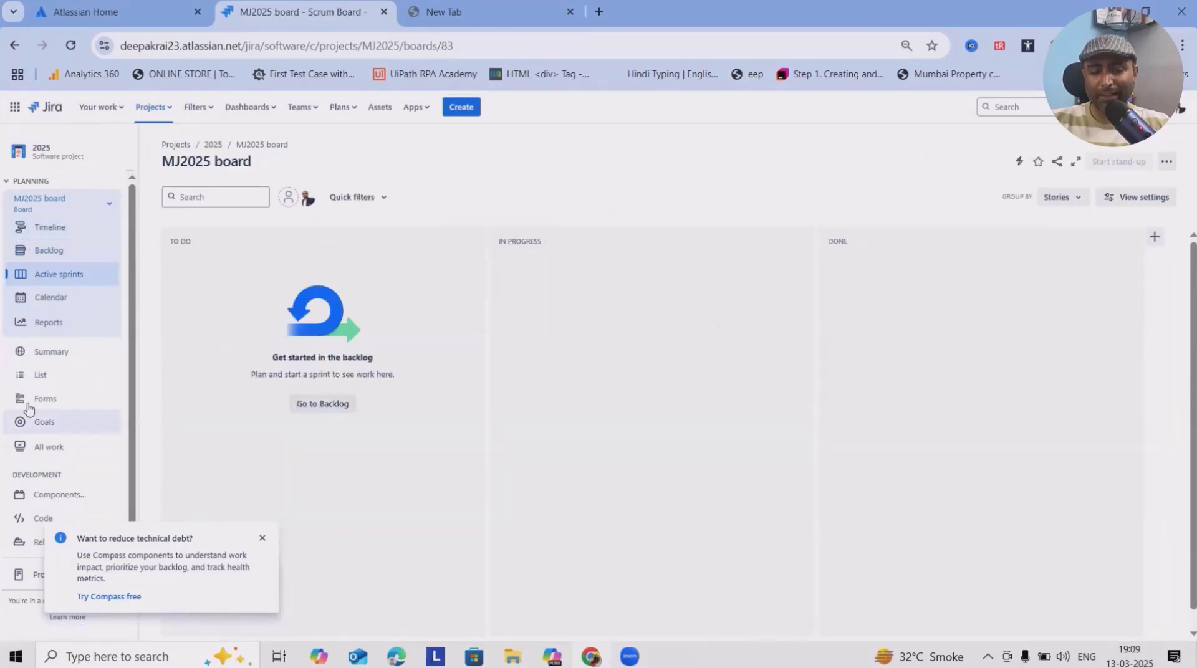
pyautogui.click(56, 322)
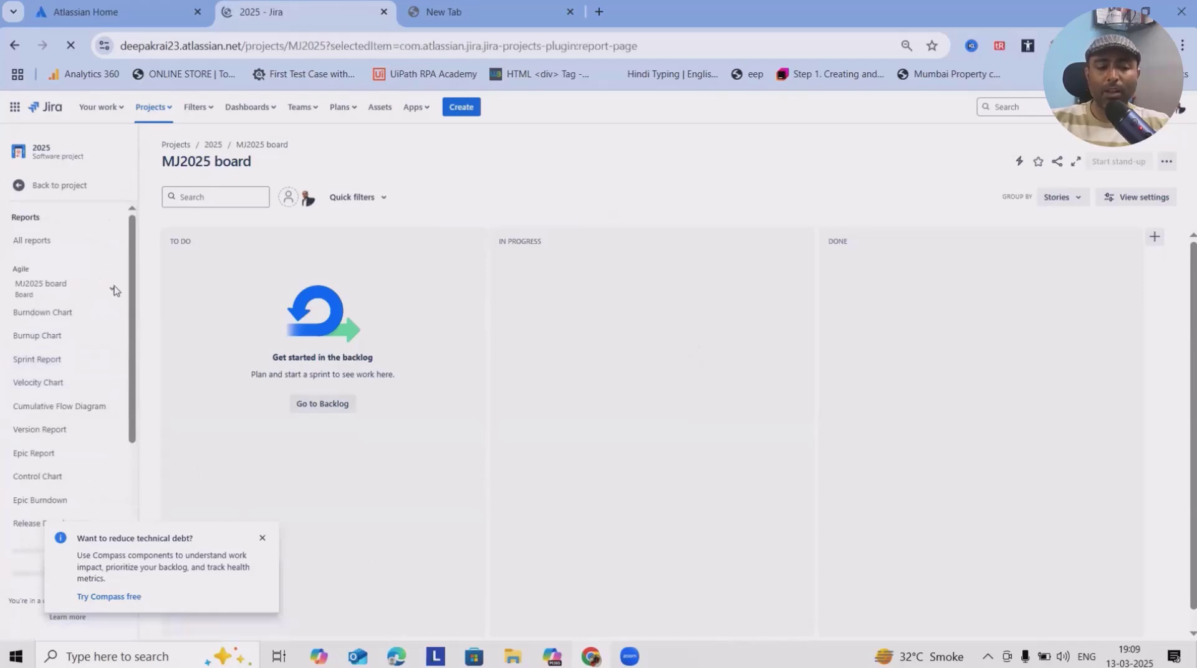
pyautogui.click(99, 294)
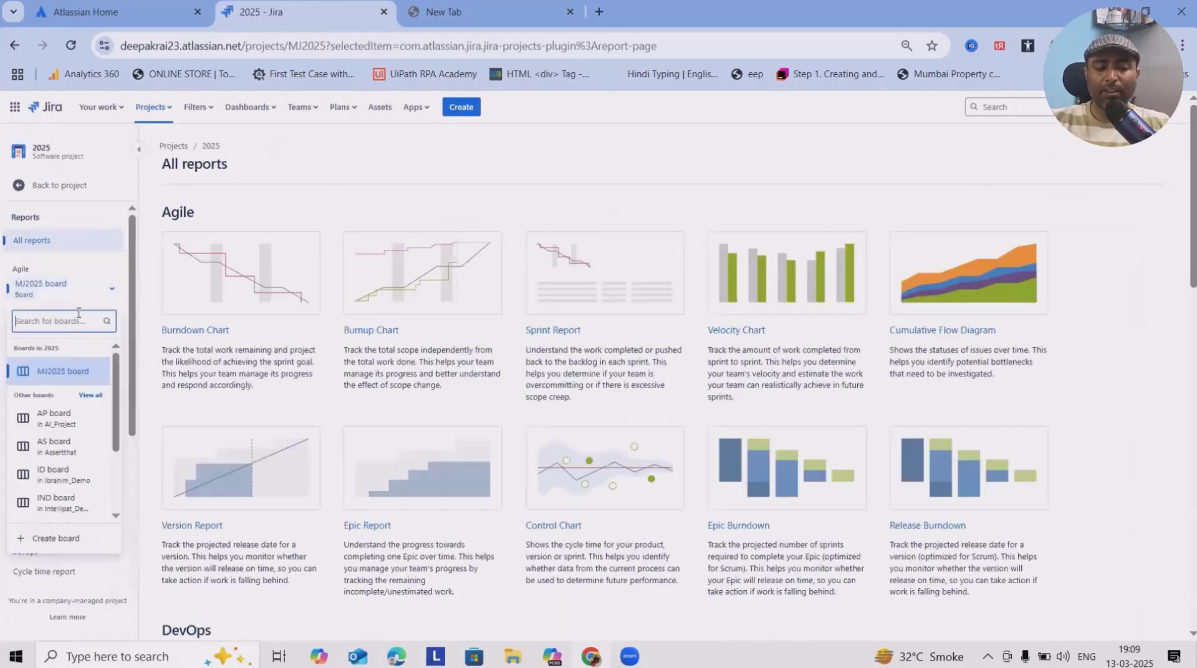
pyautogui.click(62, 374)
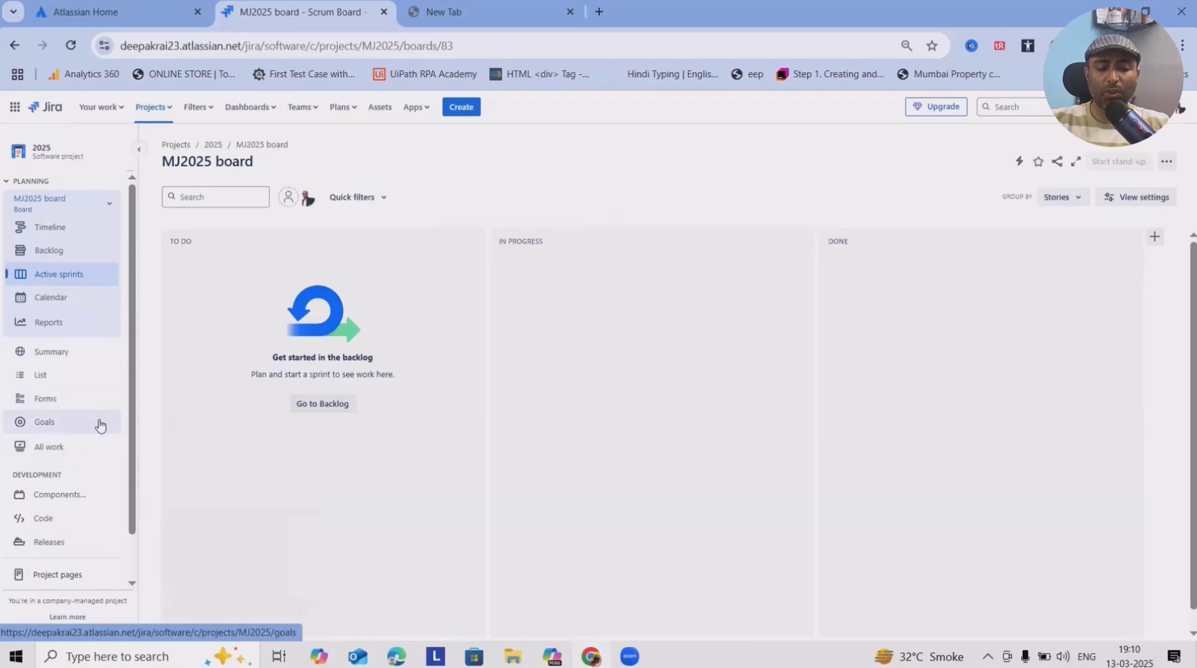
# Review the project summary, including status overview, priority breakdown, types of work, team workload and epic progress.
pyautogui.click(62, 355)
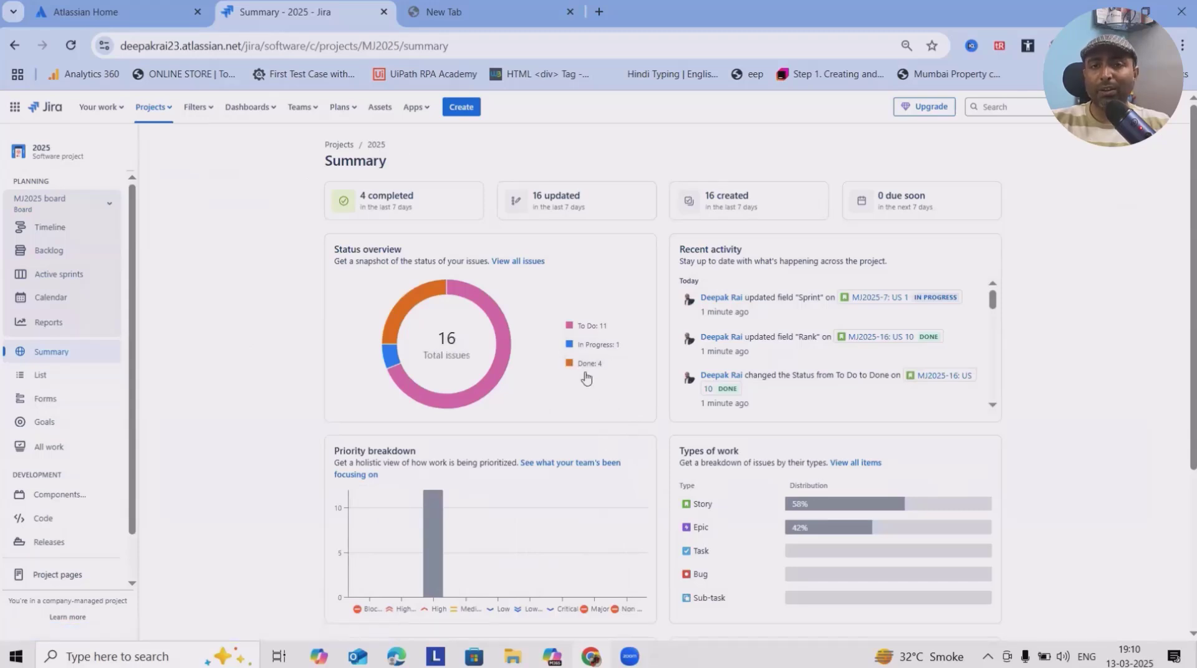
pyautogui.scroll(-4, 588, 414)
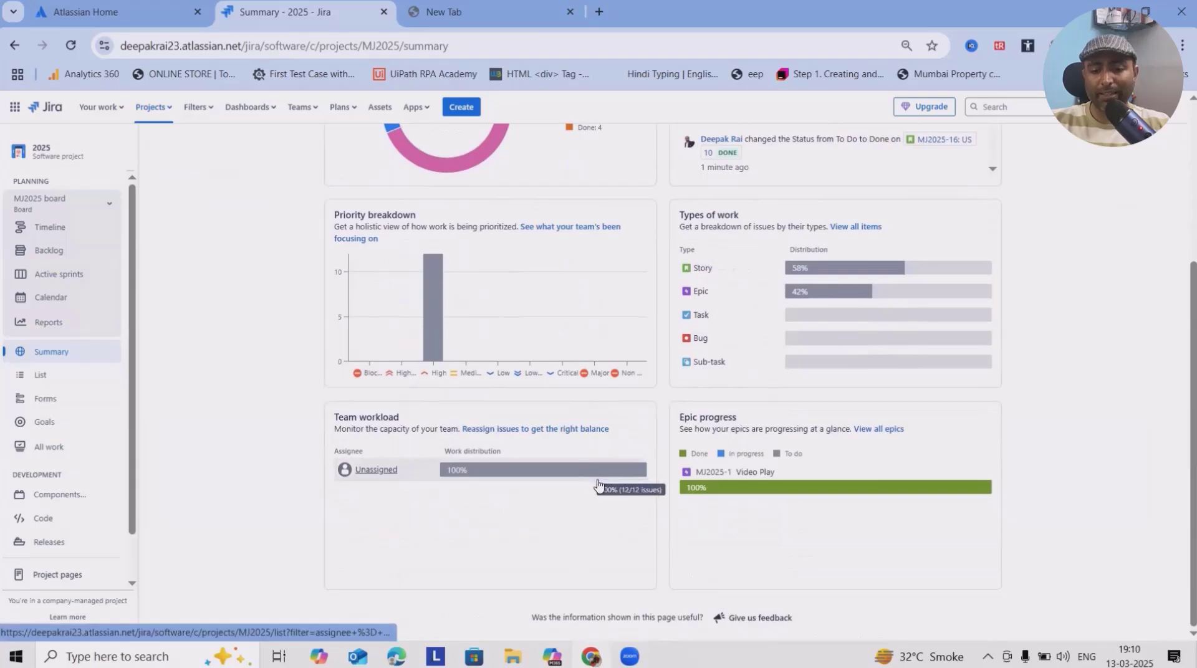
pyautogui.scroll(4, 598, 506)
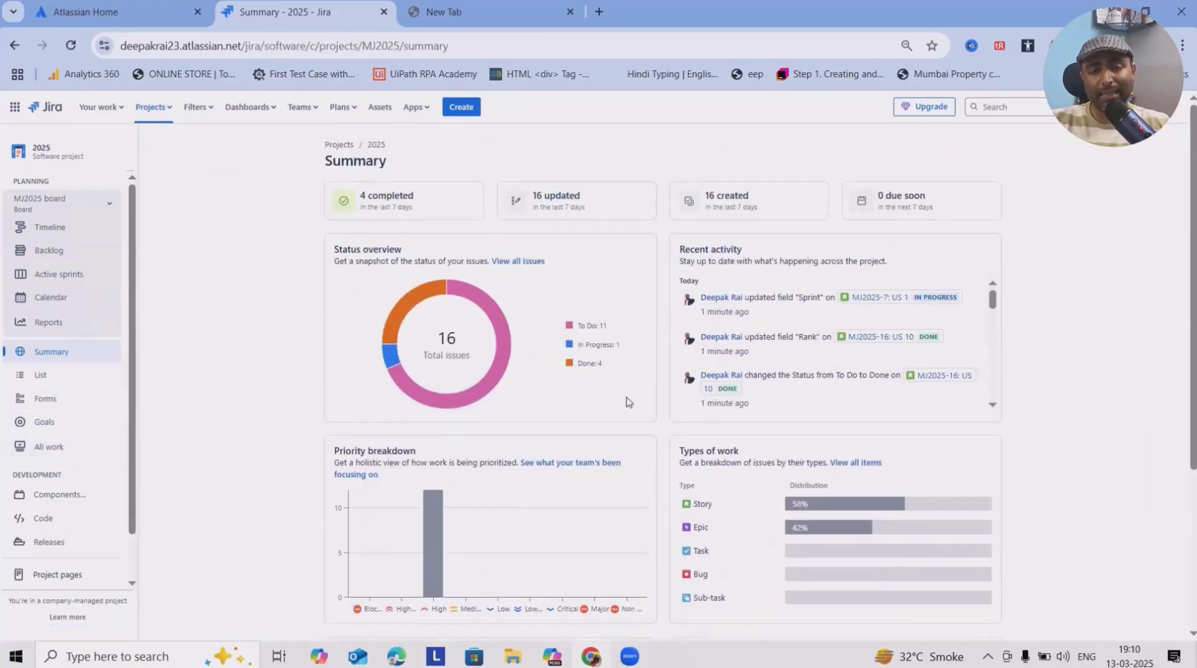
# Assign the Video Play and Game Play epics to yourself in the project's list view.
pyautogui.click(40, 375)
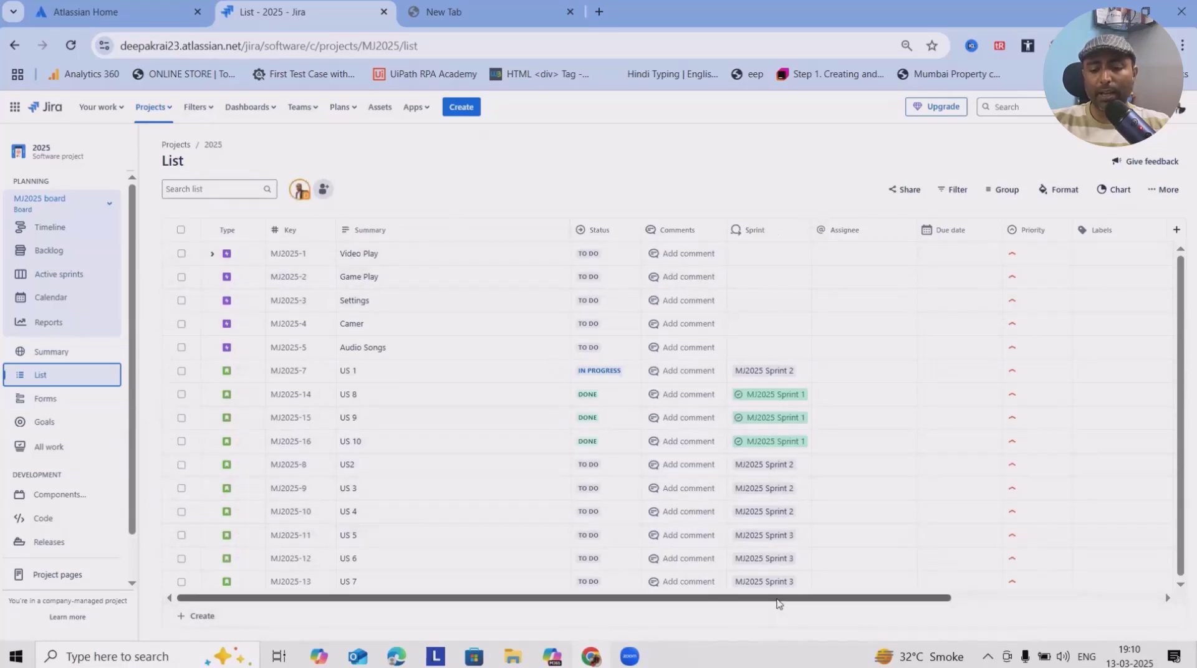
pyautogui.moveTo(779, 599); pyautogui.dragTo(717, 590)
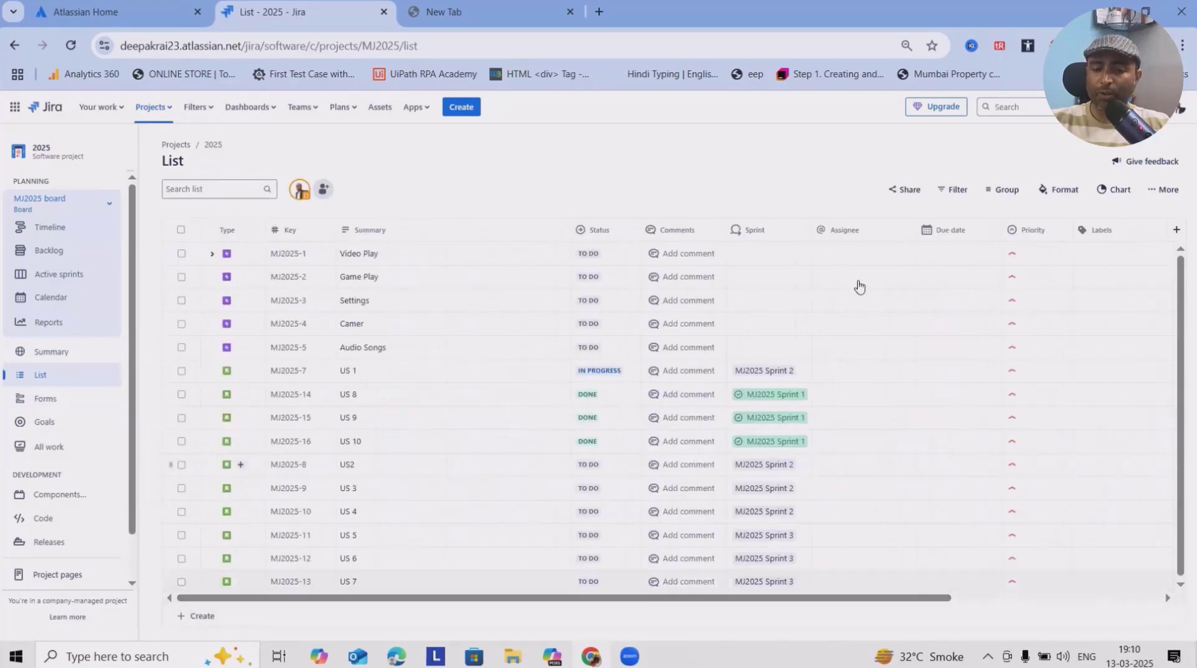
pyautogui.click(1015, 262)
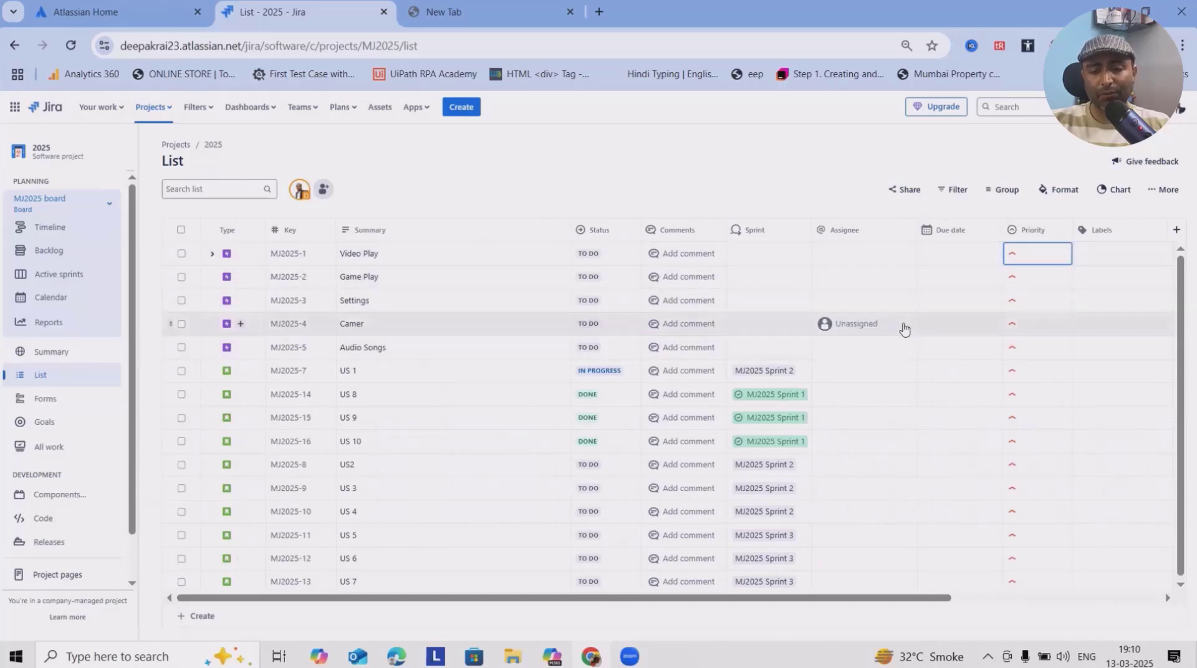
pyautogui.click(876, 254)
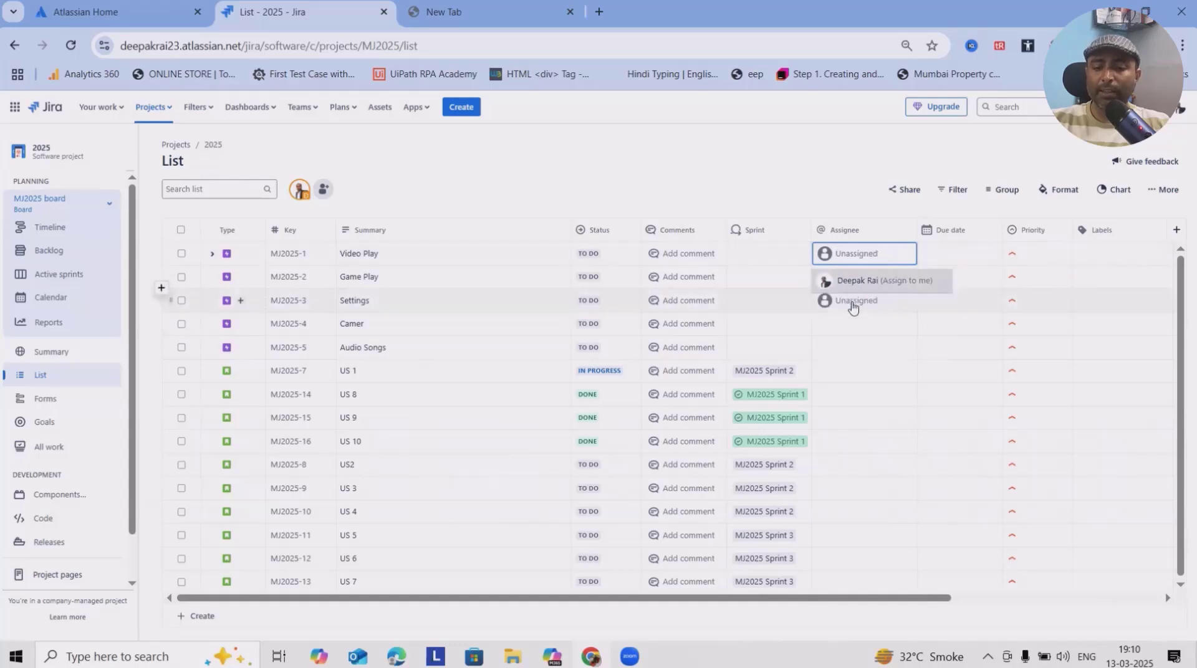
pyautogui.click(887, 282)
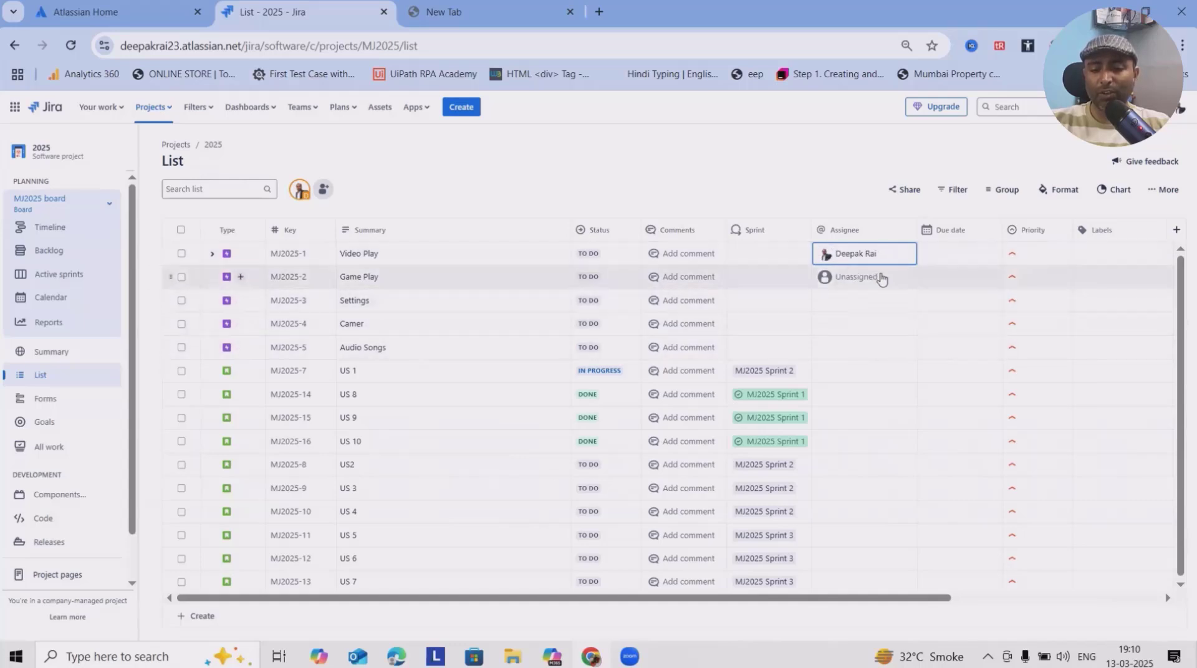
pyautogui.click(856, 277)
pyautogui.click(872, 304)
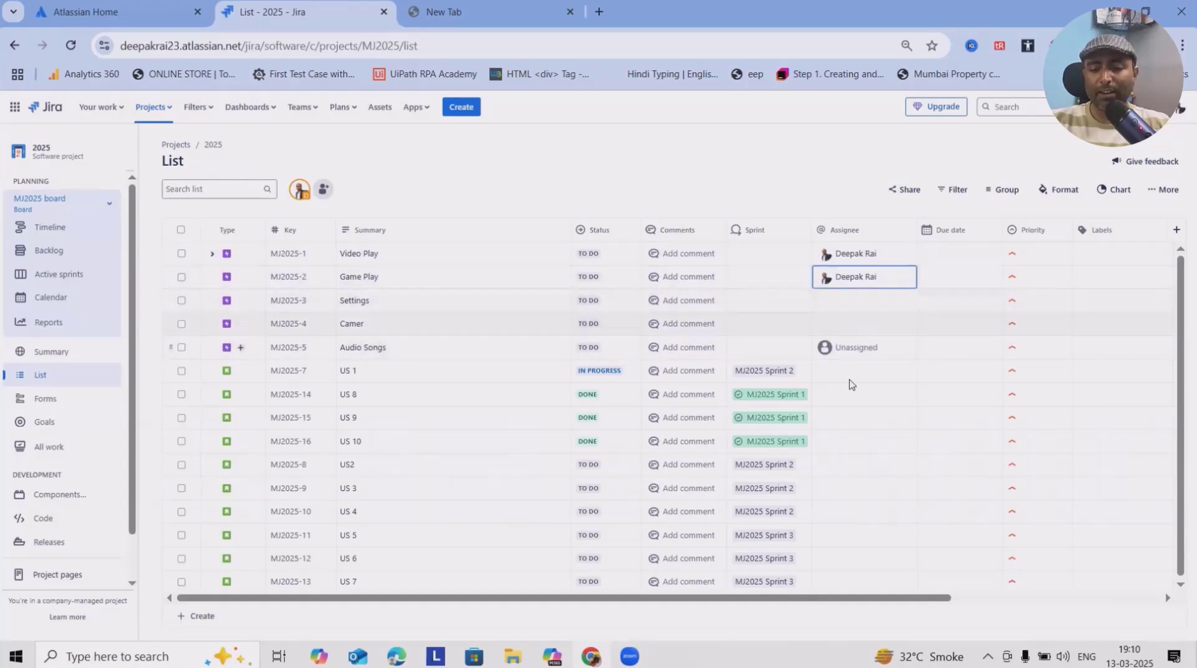
# Set the Video Play epic's due date to Mar 13, 2025 and its sprint to MJ2025 Sprint 2.
pyautogui.click(969, 255)
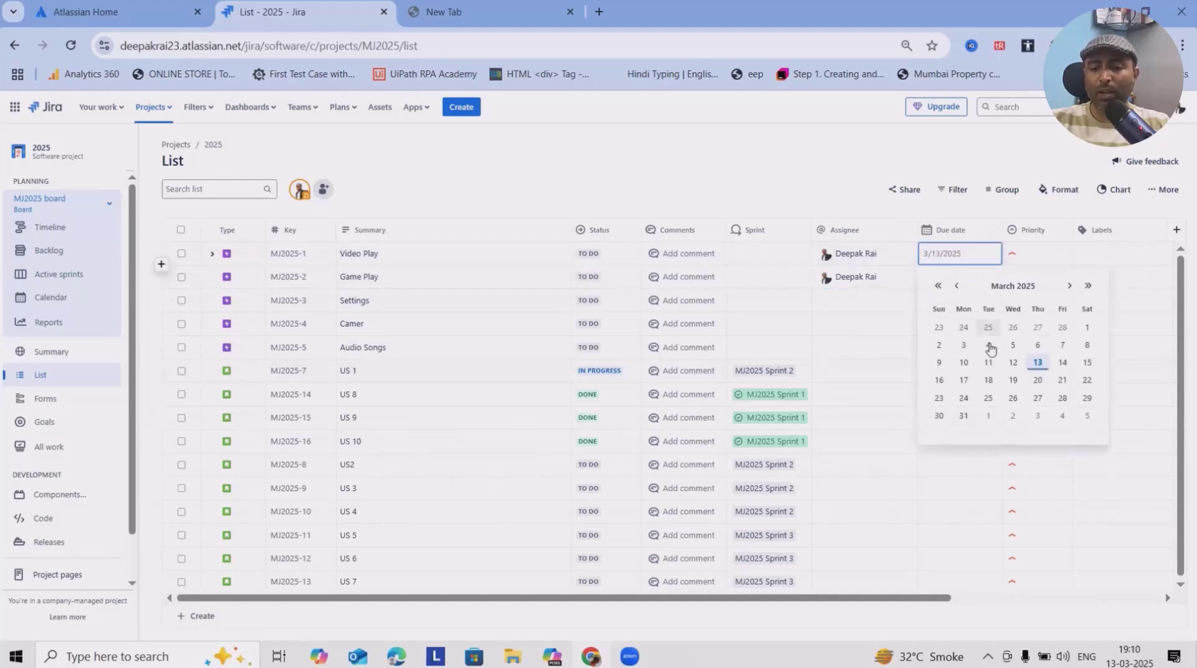
pyautogui.click(1038, 363)
pyautogui.click(759, 259)
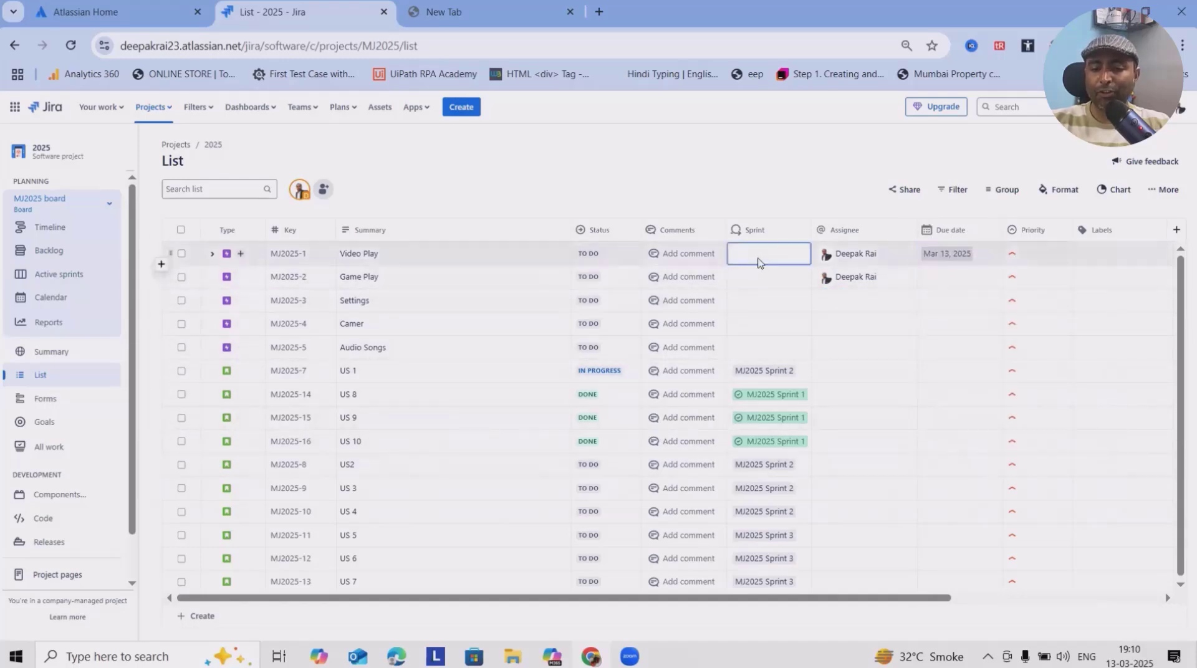
pyautogui.click(793, 304)
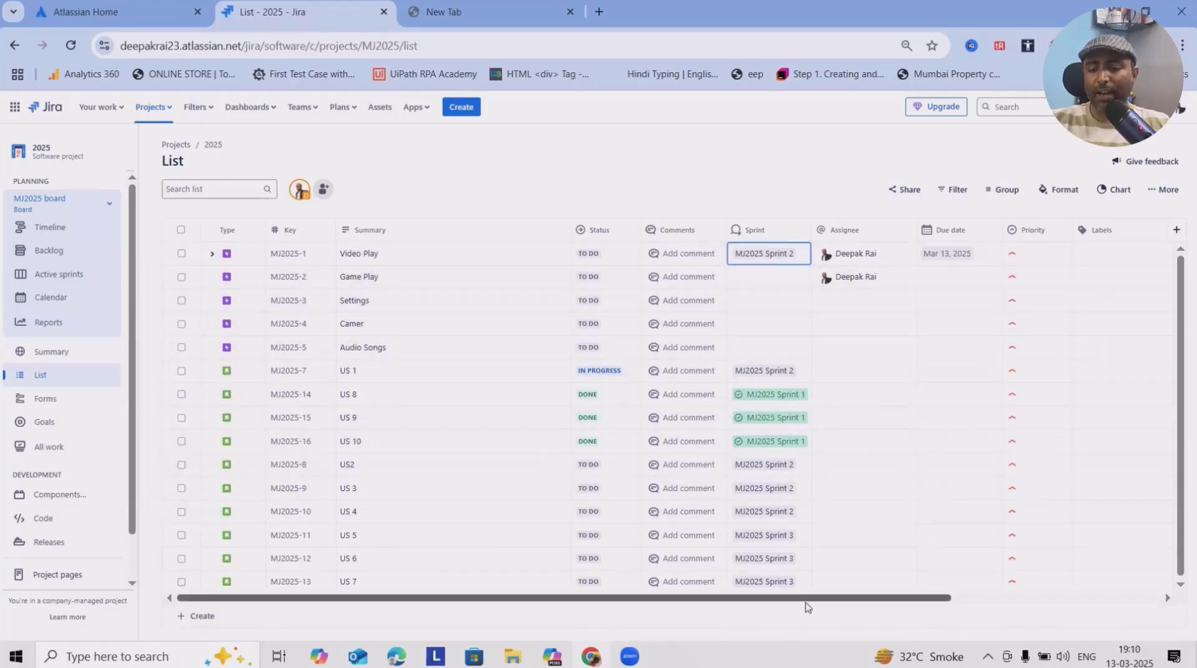
# Look over the list's remaining columns, and view the project's Forms and Goals pages.
pyautogui.moveTo(808, 599); pyautogui.dragTo(970, 599)
pyautogui.hscroll(2, 1037, 584)
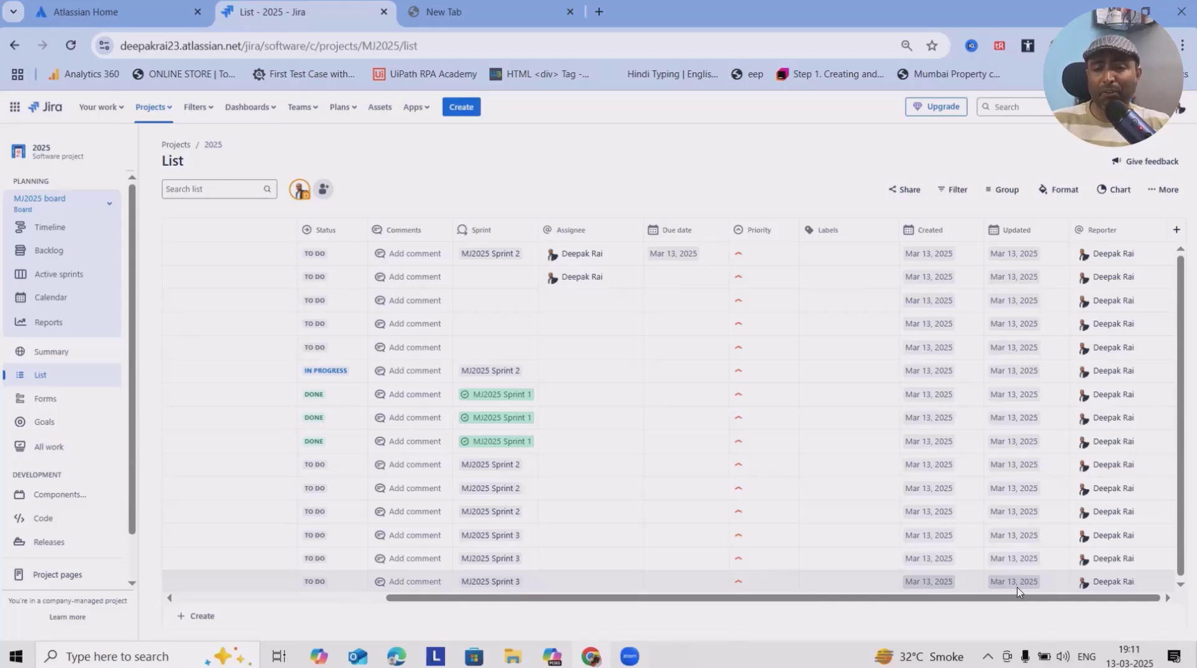
pyautogui.click(44, 398)
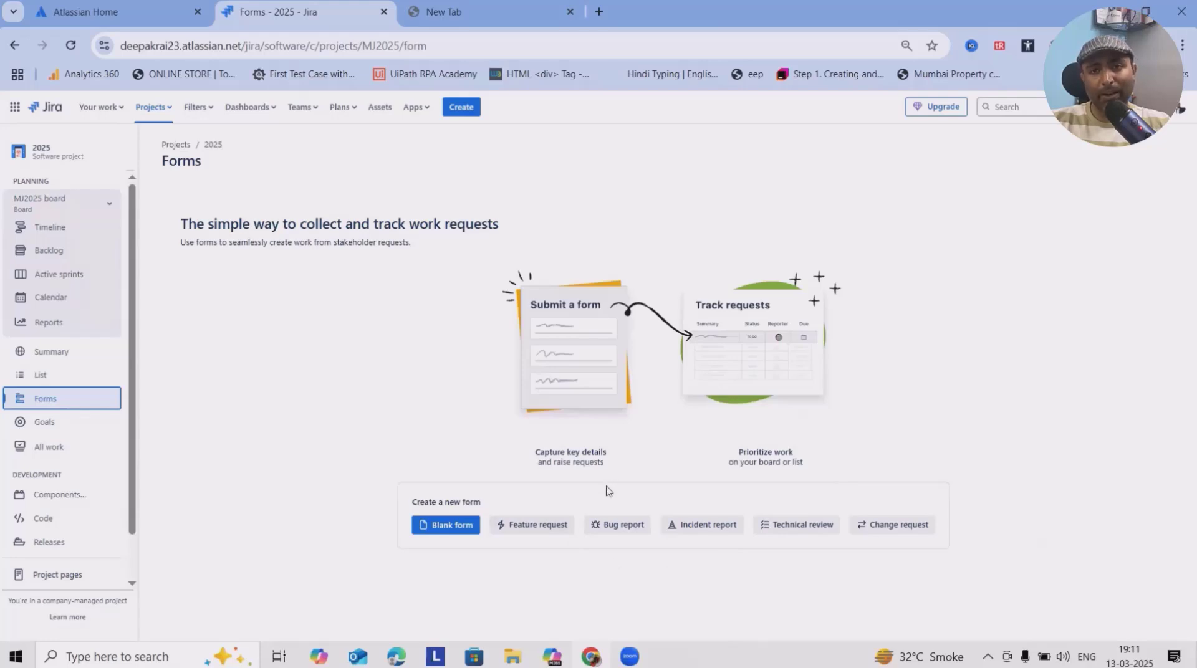
pyautogui.scroll(-1, 28, 527)
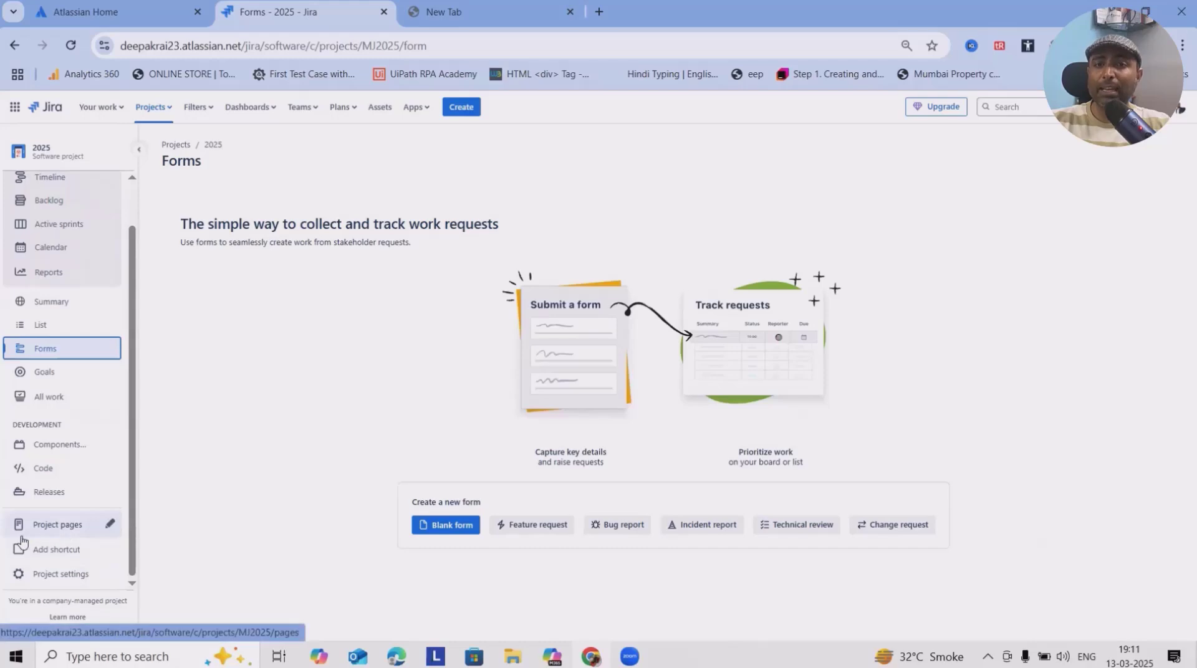
pyautogui.click(44, 372)
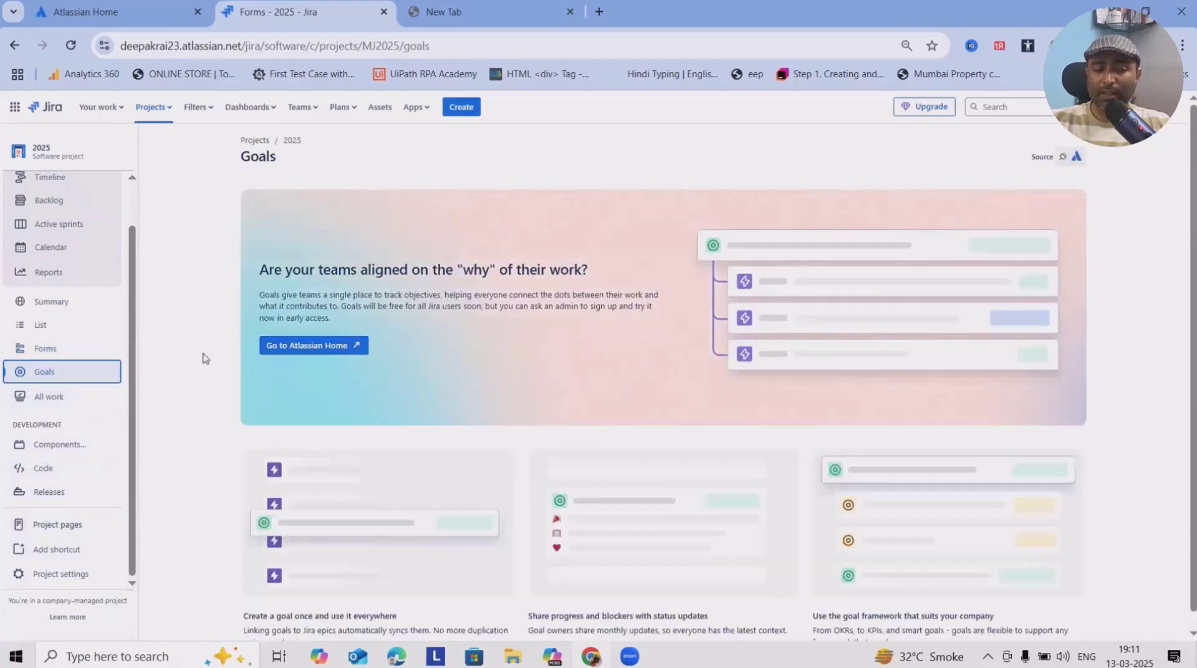
# Review the board's Burnup Chart, the Sprint Report with its status report for MJ2025 Sprint 1, and the Epic Report.
pyautogui.click(57, 277)
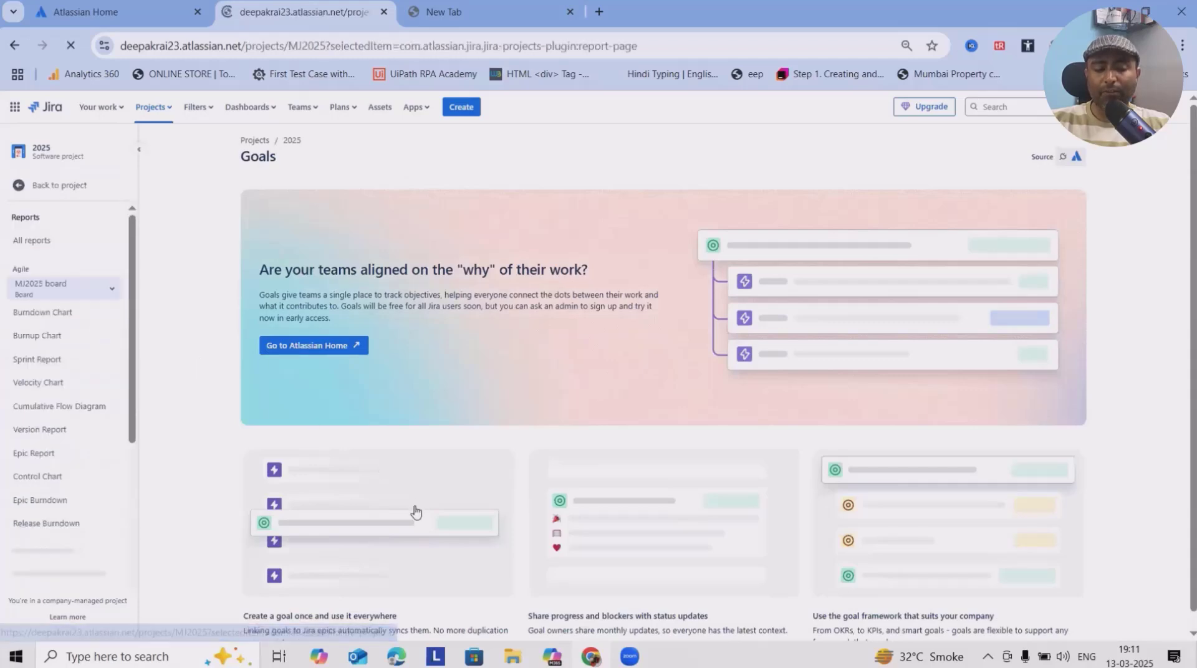
pyautogui.click(50, 341)
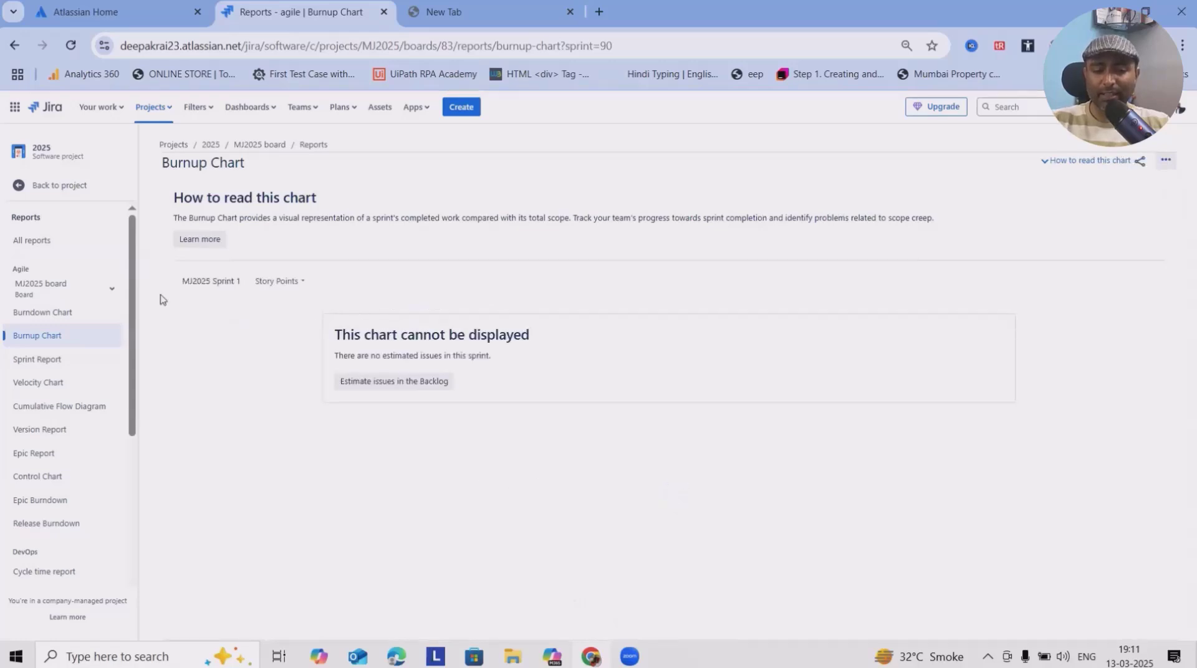
pyautogui.click(51, 360)
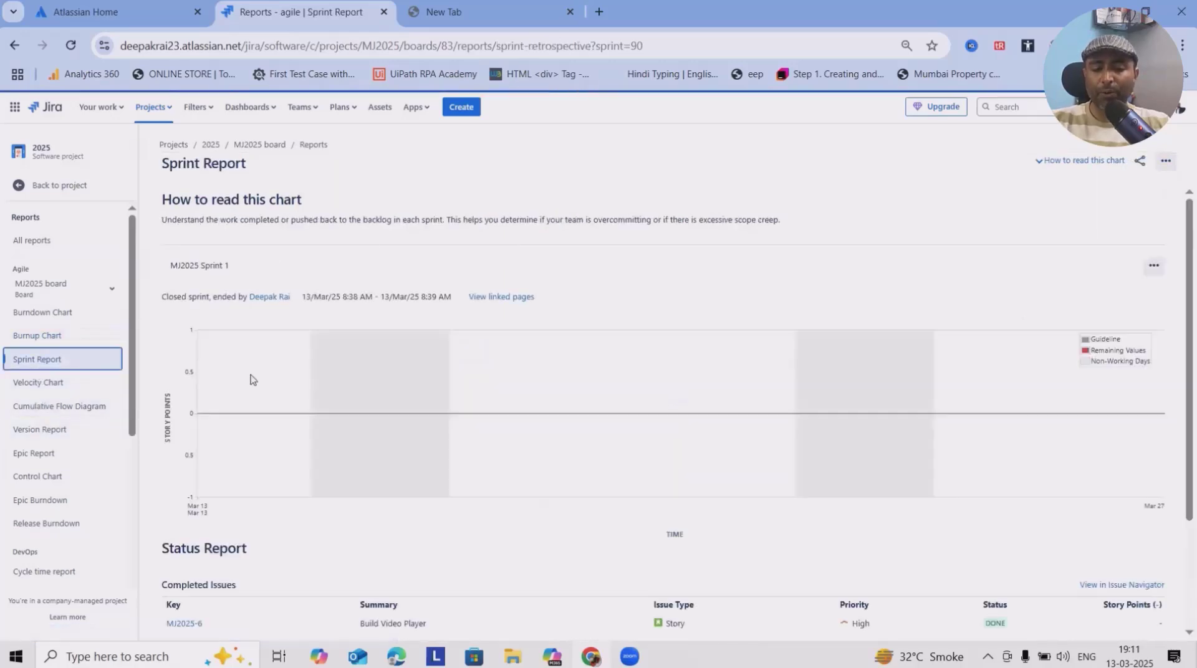
pyautogui.scroll(-5, 480, 446)
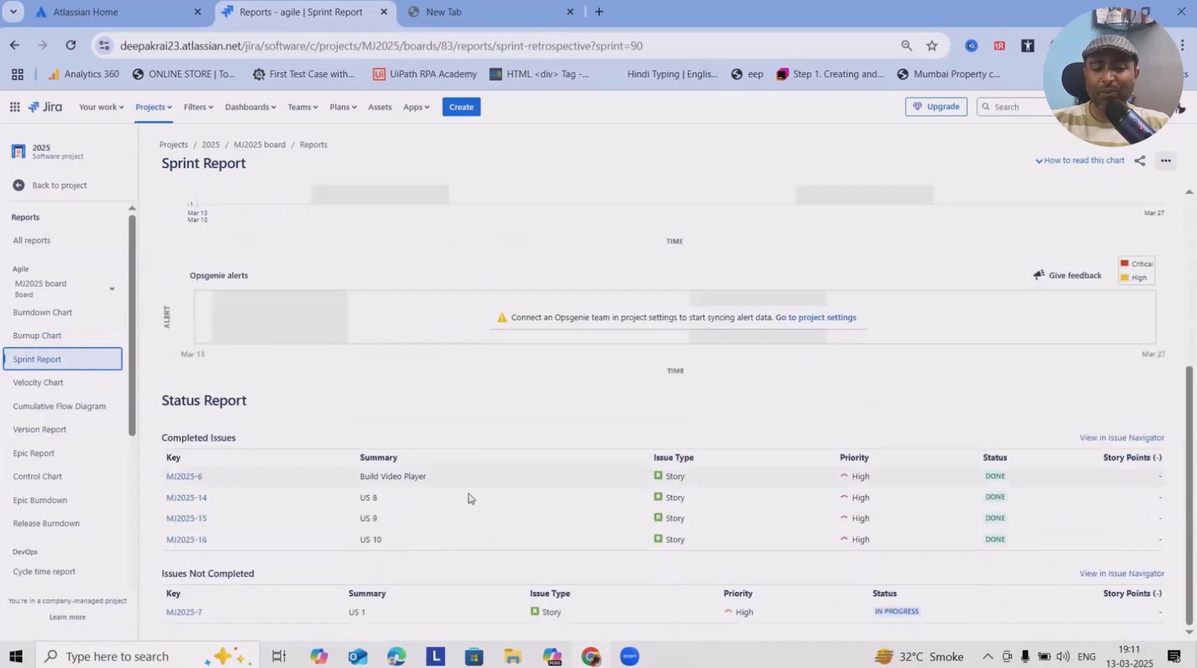
pyautogui.scroll(5, 502, 526)
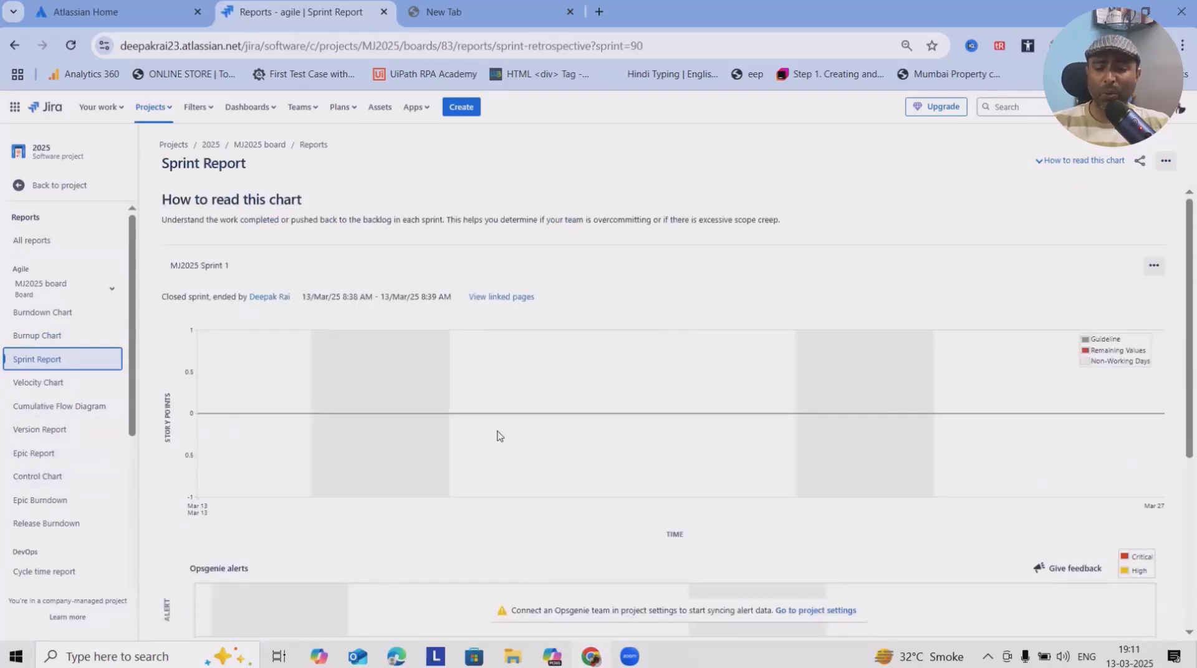
pyautogui.scroll(-4, 1107, 542)
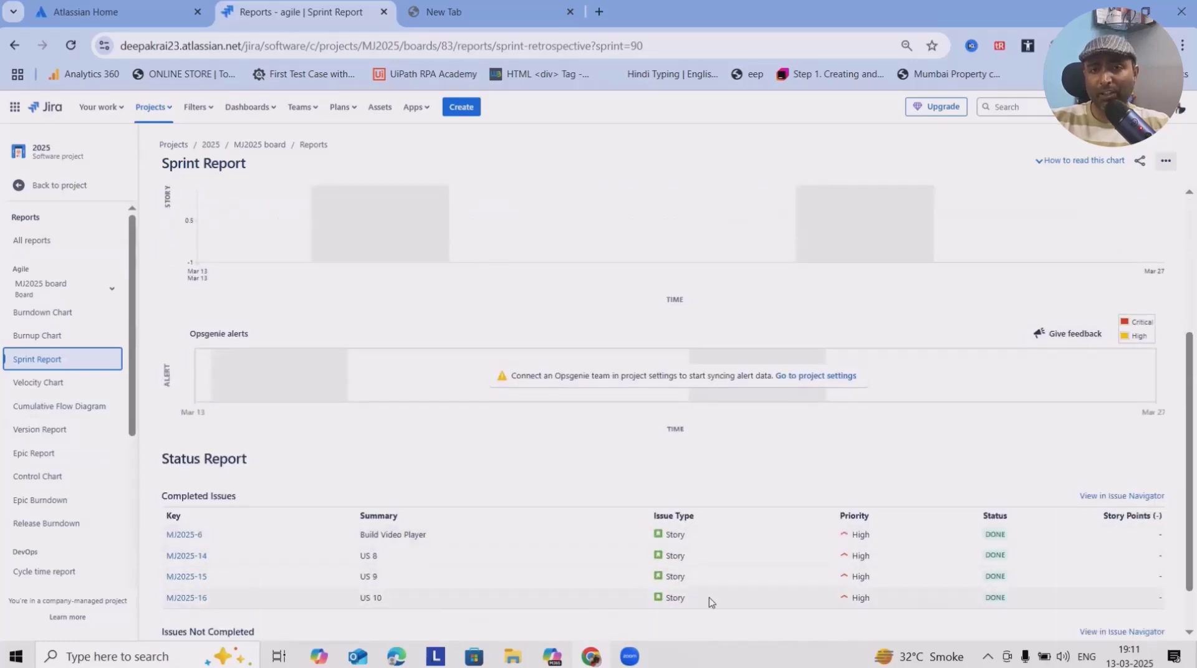
pyautogui.scroll(4, 710, 602)
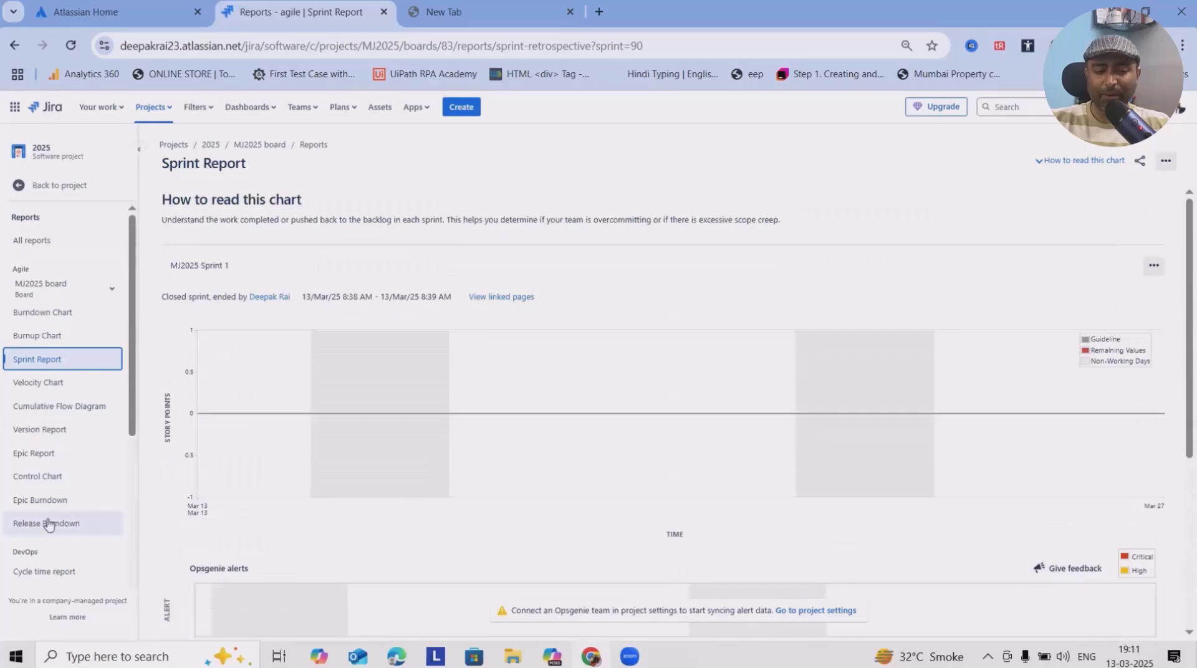
pyautogui.click(34, 454)
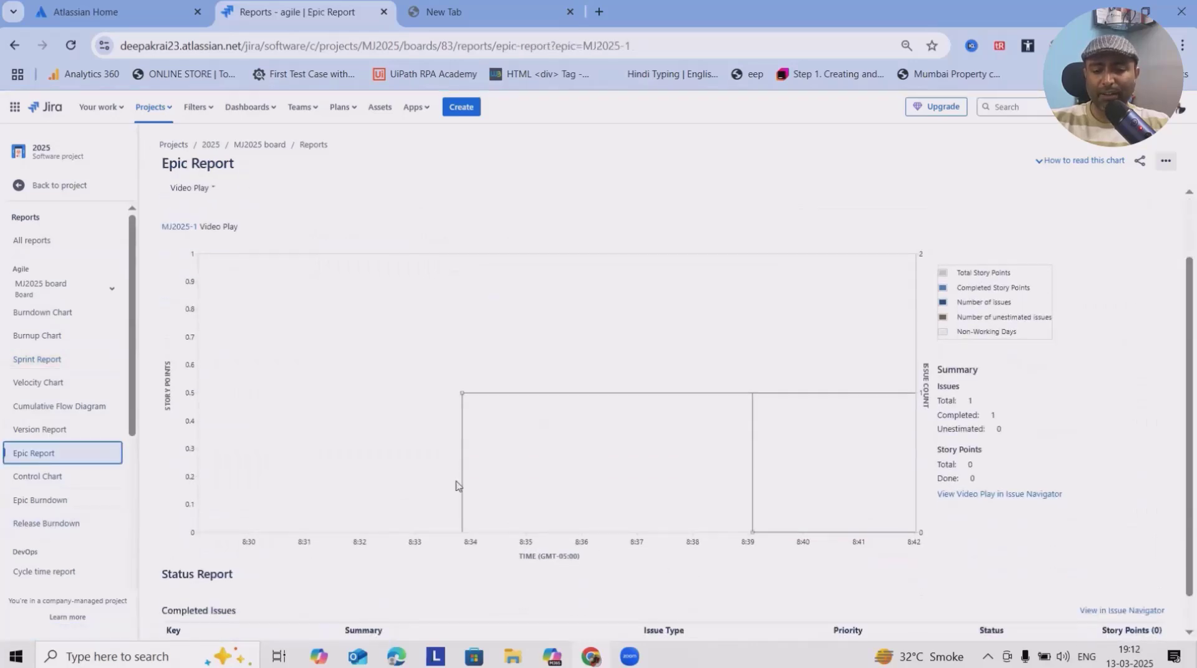